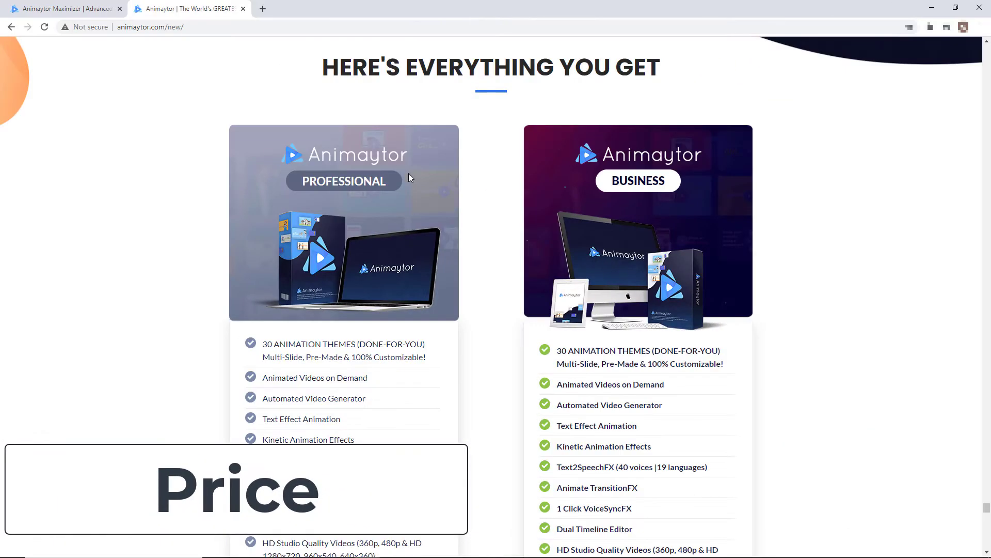
Step: Scroll through the current Animaytor page in Chrome
{"action": "scroll", "coordinate": [692, 214], "scroll_direction": "down", "scroll_amount": 10}
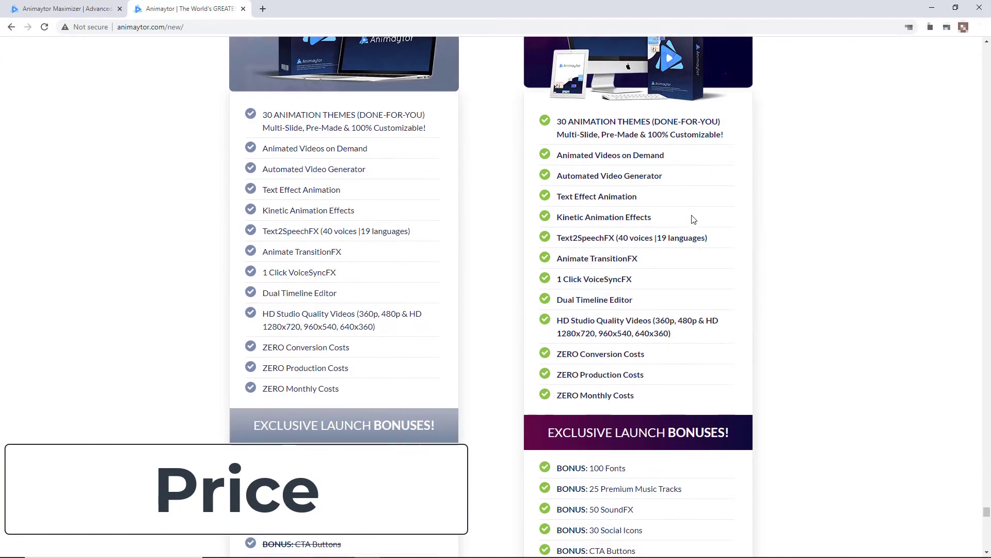
{"action": "scroll", "coordinate": [694, 220], "scroll_direction": "down", "scroll_amount": 4}
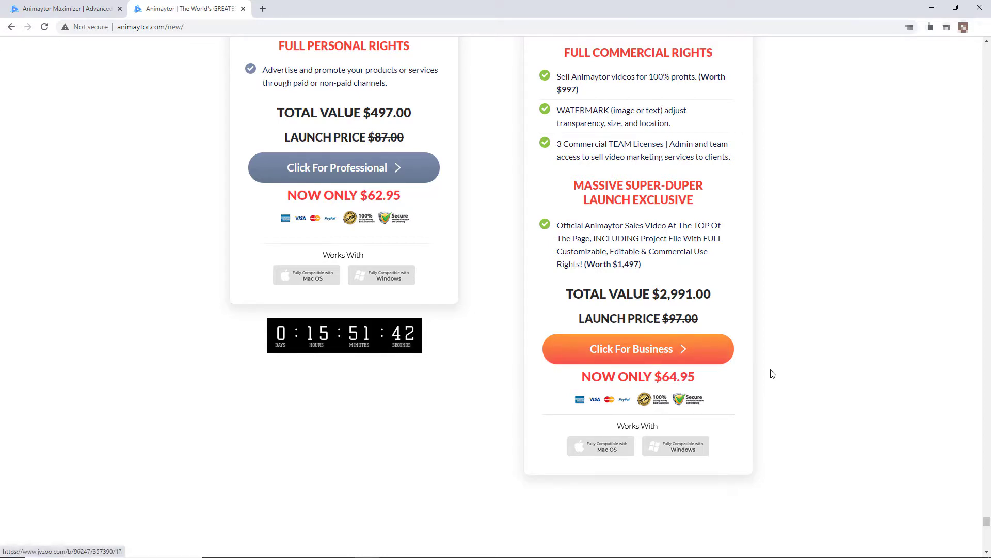
{"action": "scroll", "coordinate": [620, 437], "scroll_direction": "up", "scroll_amount": 4}
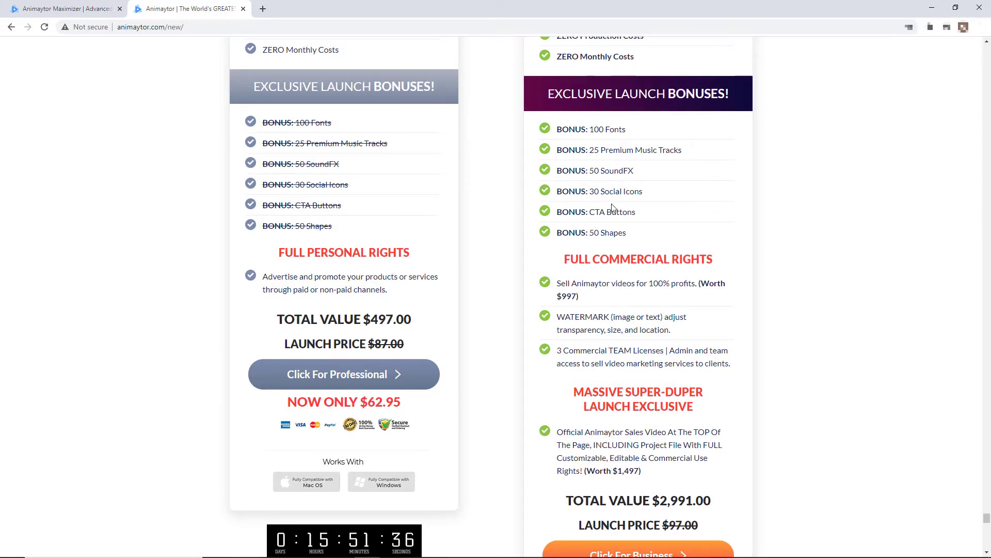
Step: Switch to the Animaytor Maximizer tab and scroll through its pricing boxes
{"action": "key", "text": "ctrl+Tab"}
{"action": "scroll", "coordinate": [514, 256], "scroll_direction": "down", "scroll_amount": 20}
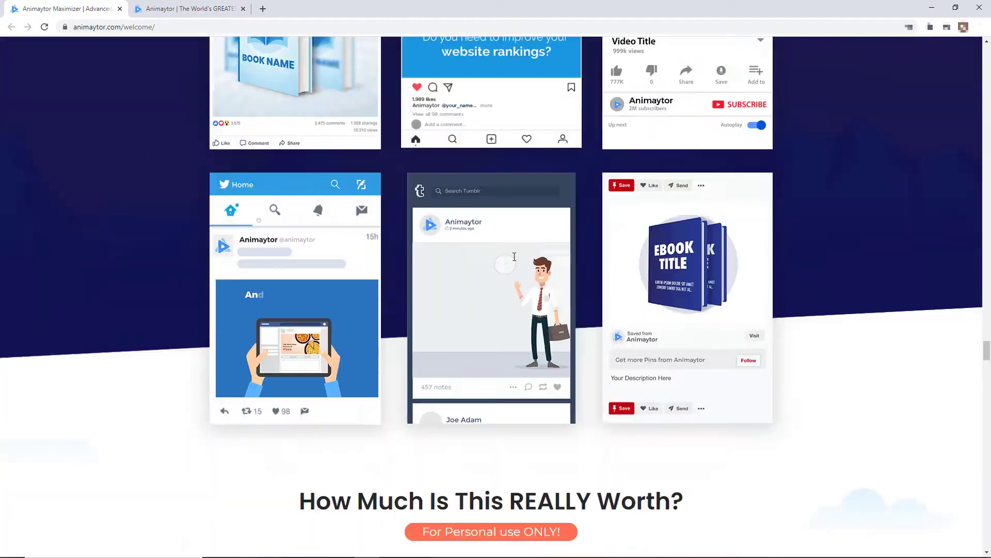
{"action": "scroll", "coordinate": [514, 256], "scroll_direction": "down", "scroll_amount": 20}
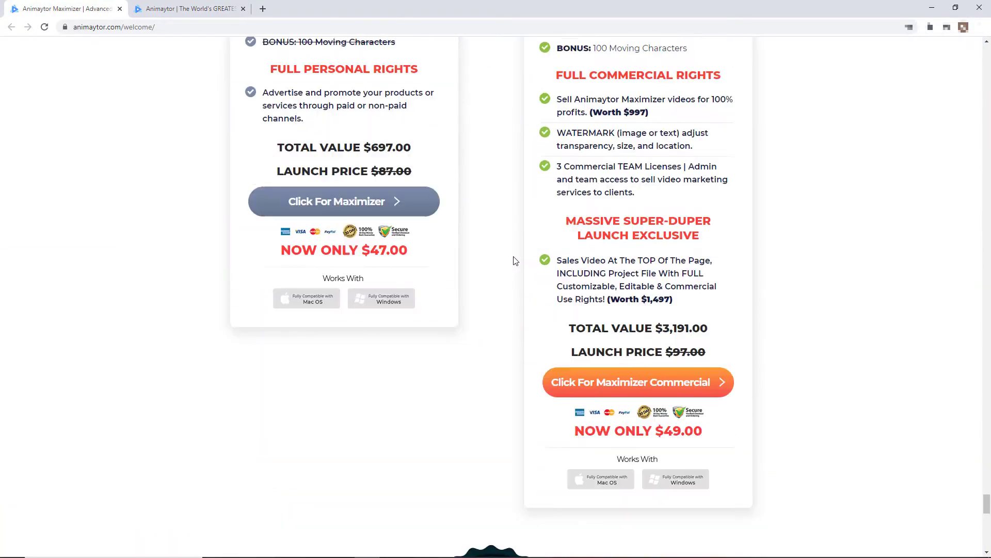
{"action": "scroll", "coordinate": [513, 261], "scroll_direction": "up", "scroll_amount": 13}
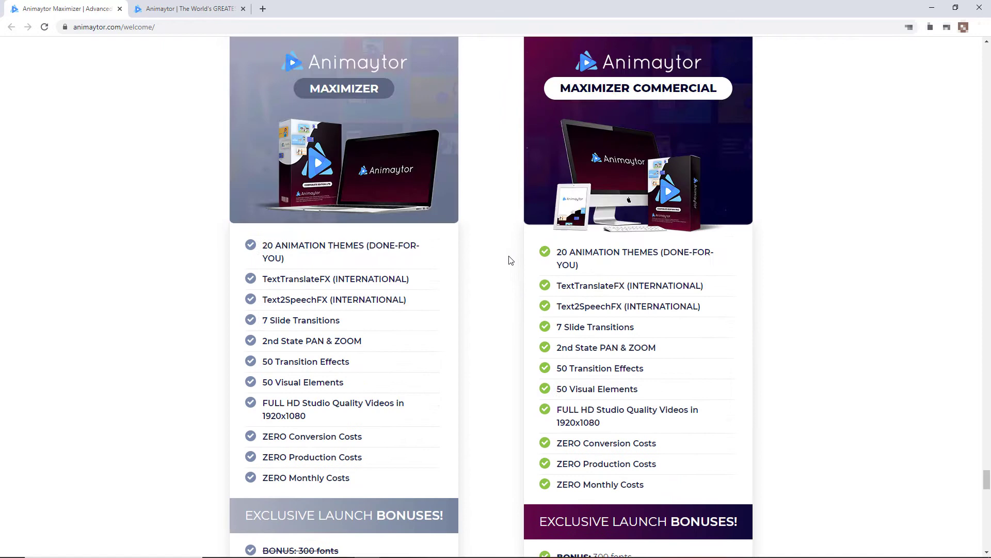
{"action": "scroll", "coordinate": [510, 260], "scroll_direction": "up", "scroll_amount": 4}
{"action": "scroll", "coordinate": [509, 259], "scroll_direction": "down", "scroll_amount": 3}
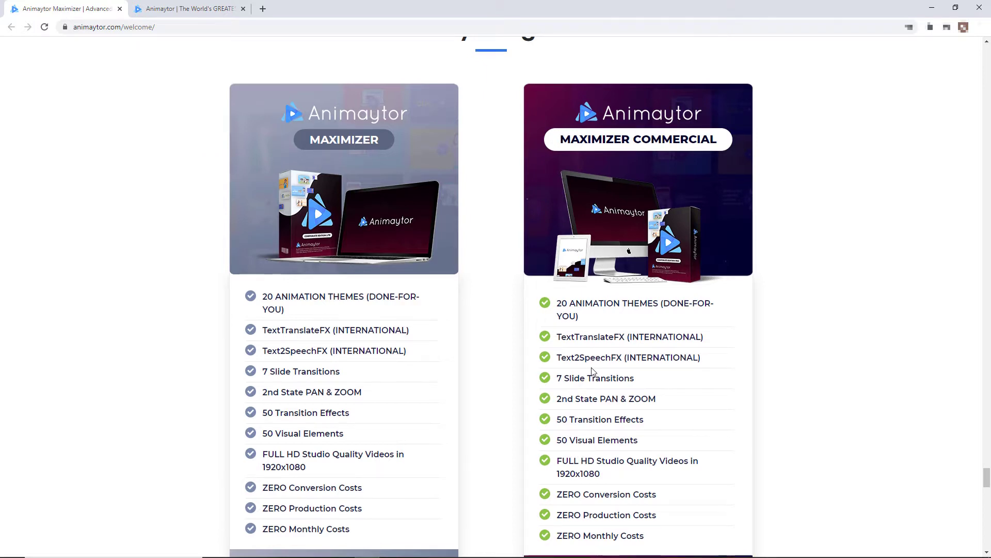
{"action": "scroll", "coordinate": [593, 372], "scroll_direction": "down", "scroll_amount": 2}
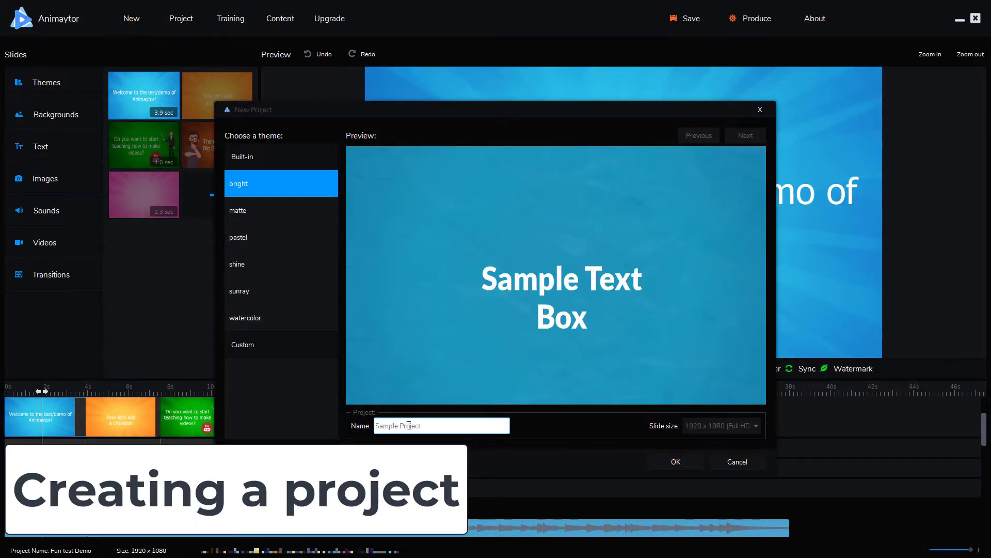
Step: Name the project 'Demo 2', keep 1920x1080, preview themes, and create it with bright
{"action": "type", "text": "Demo"}
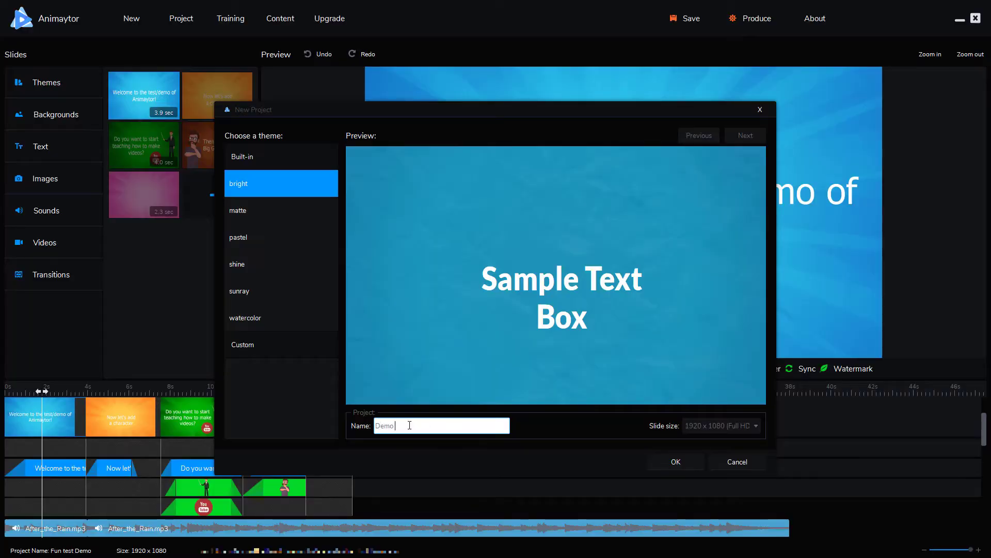
{"action": "type", "text": " 2"}
{"action": "left_click", "coordinate": [708, 427]}
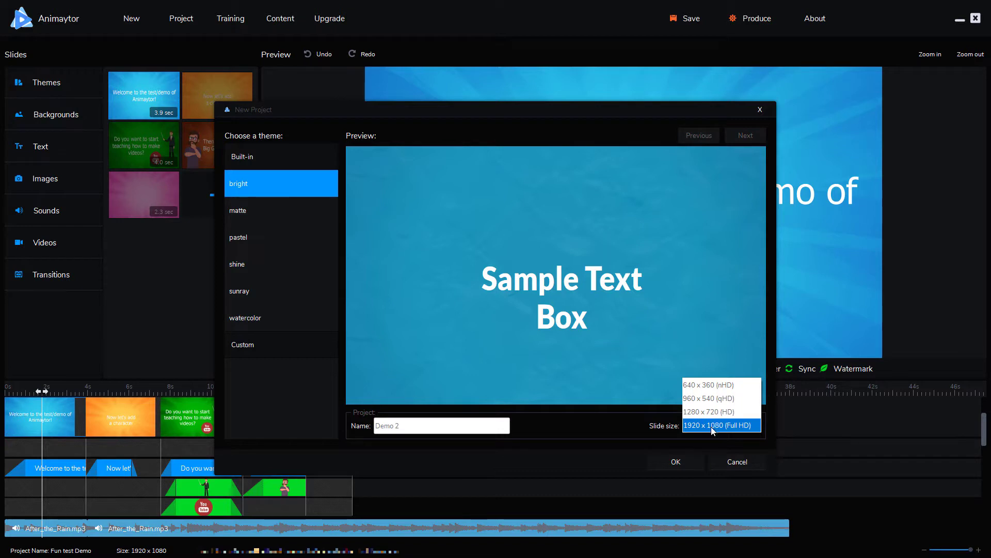
{"action": "left_click", "coordinate": [712, 425]}
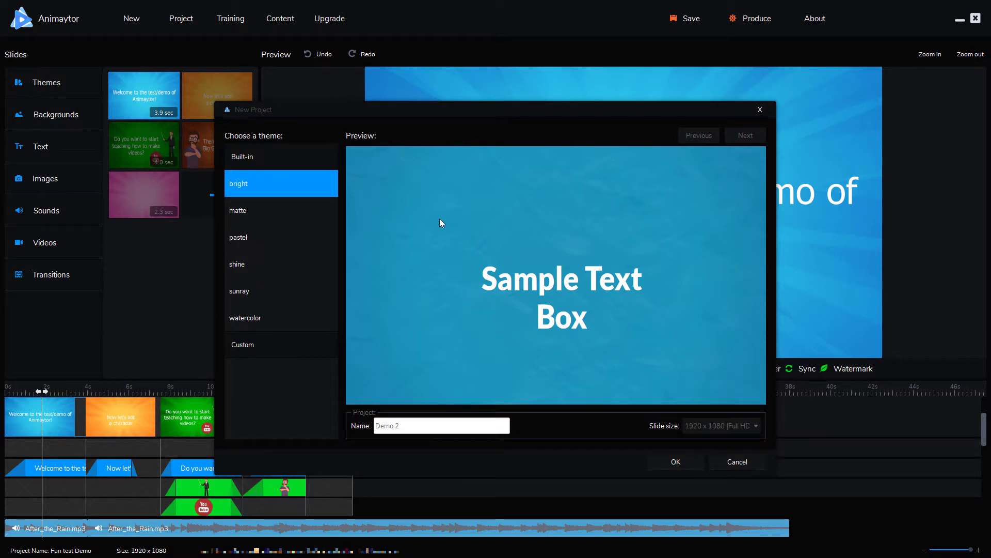
{"action": "left_click", "coordinate": [285, 210]}
{"action": "left_click", "coordinate": [274, 233]}
{"action": "left_click", "coordinate": [270, 262]}
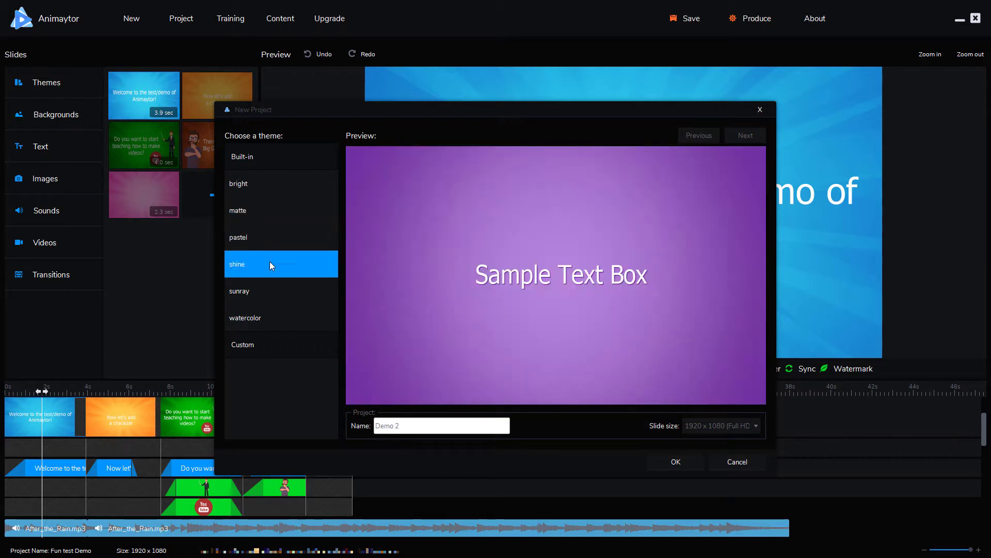
{"action": "left_click", "coordinate": [268, 293]}
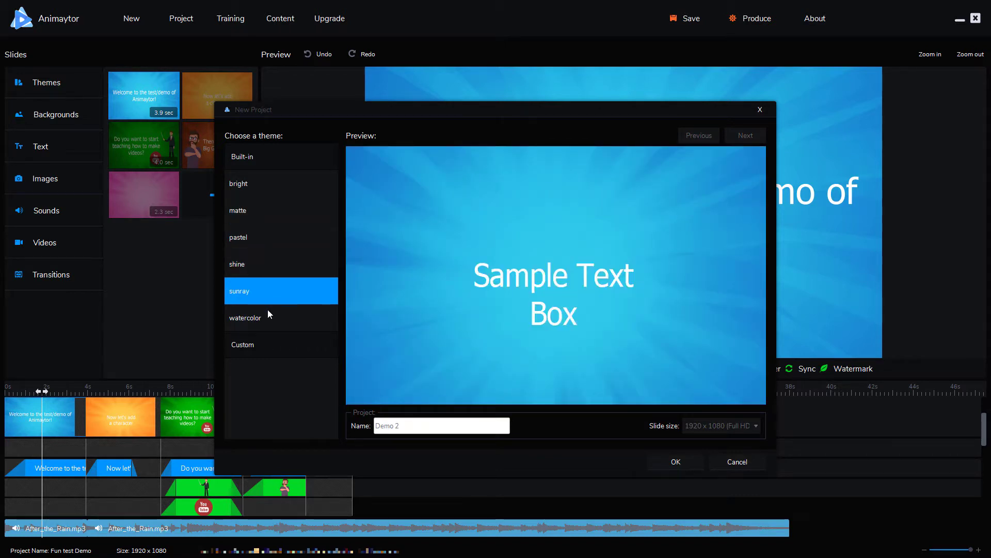
{"action": "left_click", "coordinate": [268, 312]}
{"action": "left_click", "coordinate": [271, 287]}
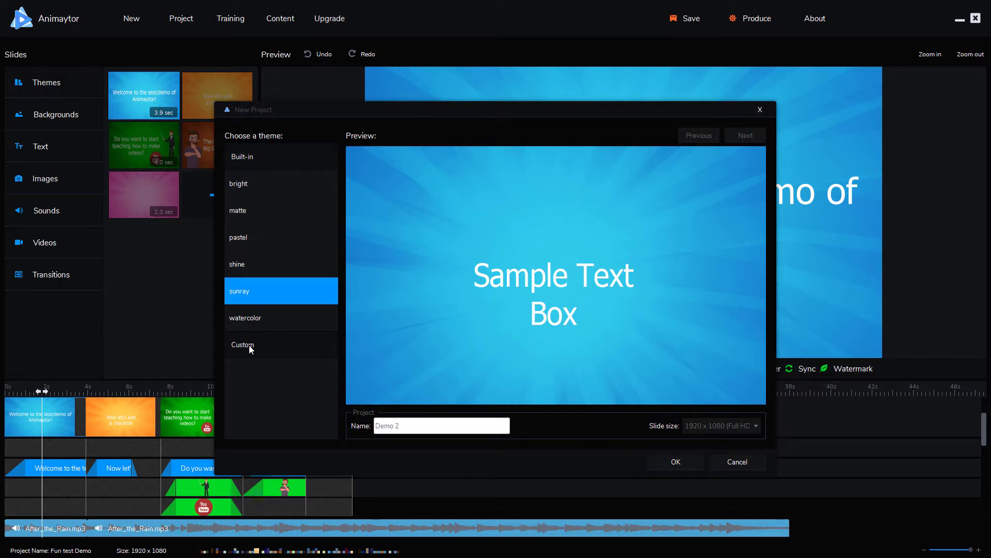
{"action": "left_click", "coordinate": [265, 175]}
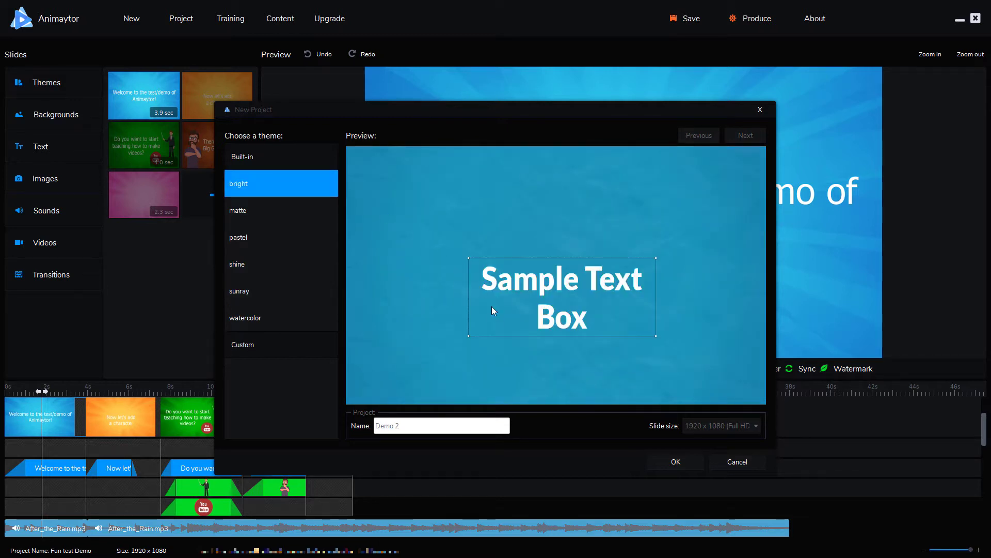
{"action": "left_click", "coordinate": [661, 463]}
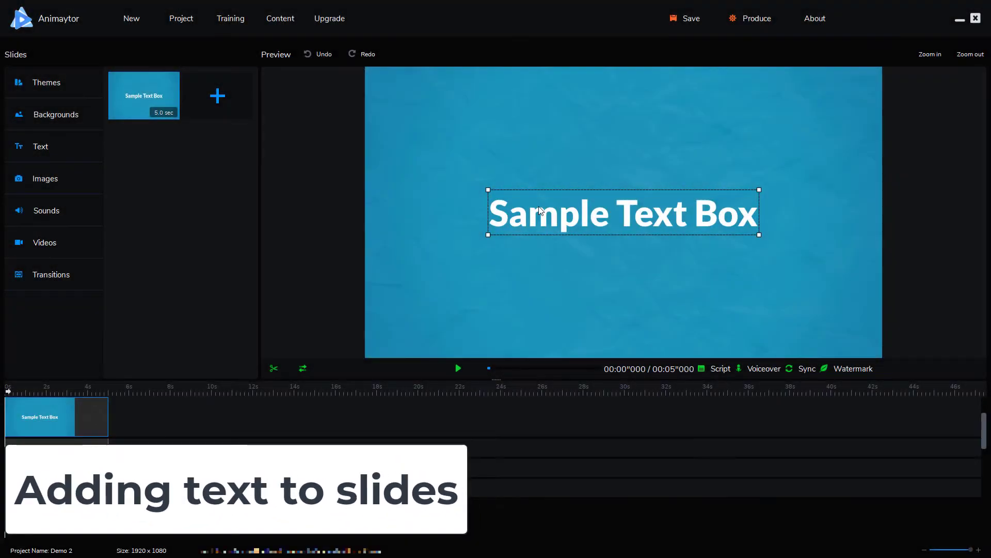
Step: Replace the Sample Text Box text with 'Have you been after video training?'
{"action": "double_click", "coordinate": [563, 212]}
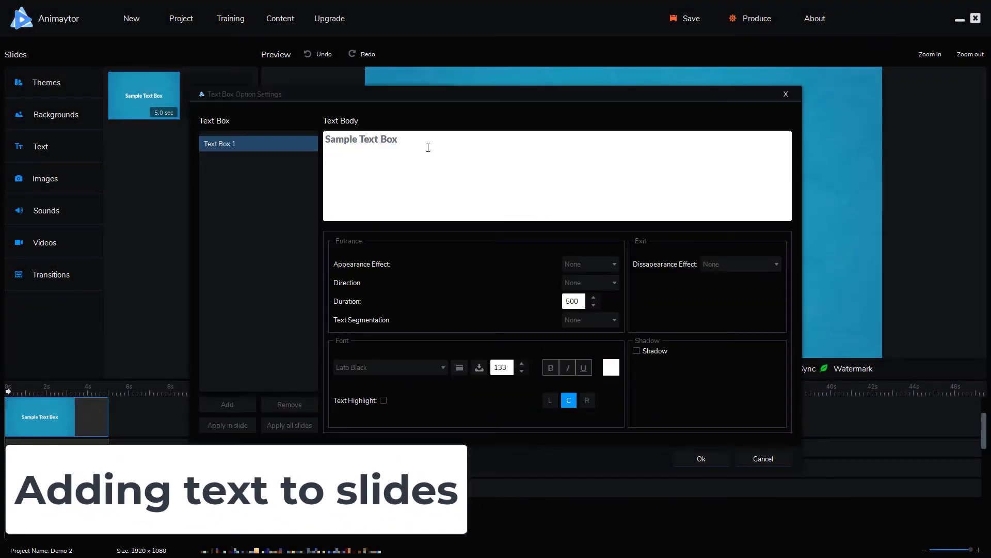
{"action": "left_click_drag", "start_coordinate": [408, 142], "coordinate": [324, 140]}
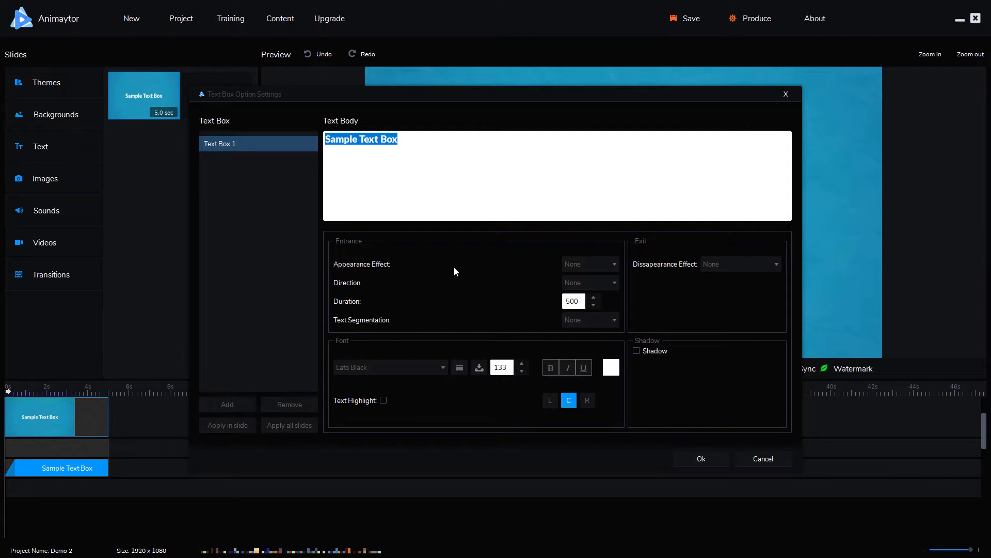
{"action": "type", "text": "Have you"}
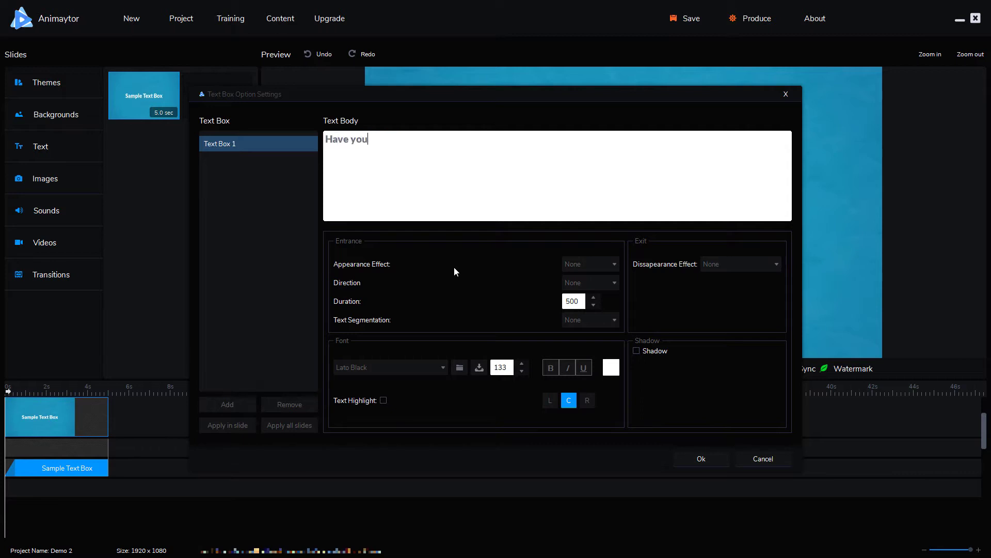
{"action": "type", "text": " been after video training"}
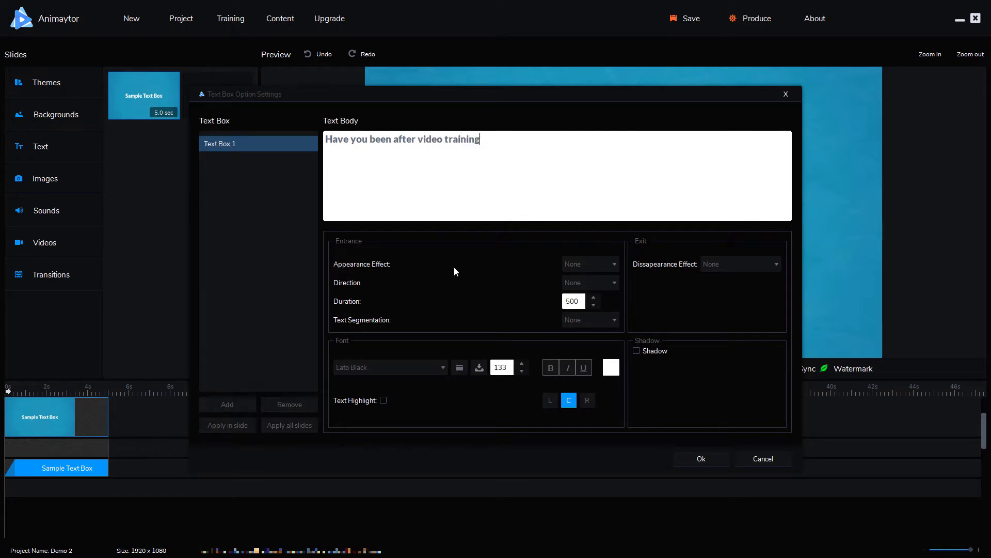
{"action": "type", "text": "?"}
Step: Set an Appear entrance, Left to Right, duration 1000, word by word
{"action": "left_click", "coordinate": [610, 263]}
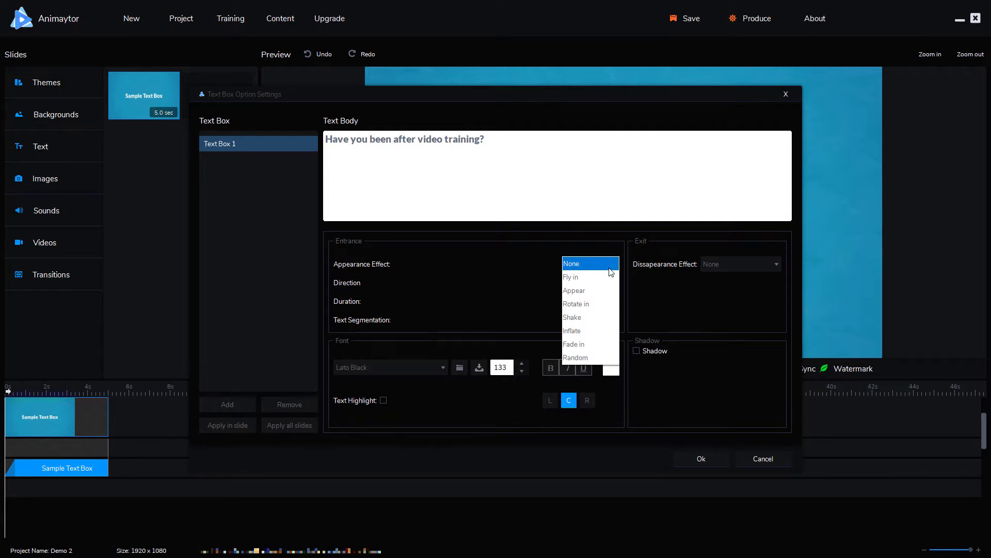
{"action": "left_click", "coordinate": [603, 288]}
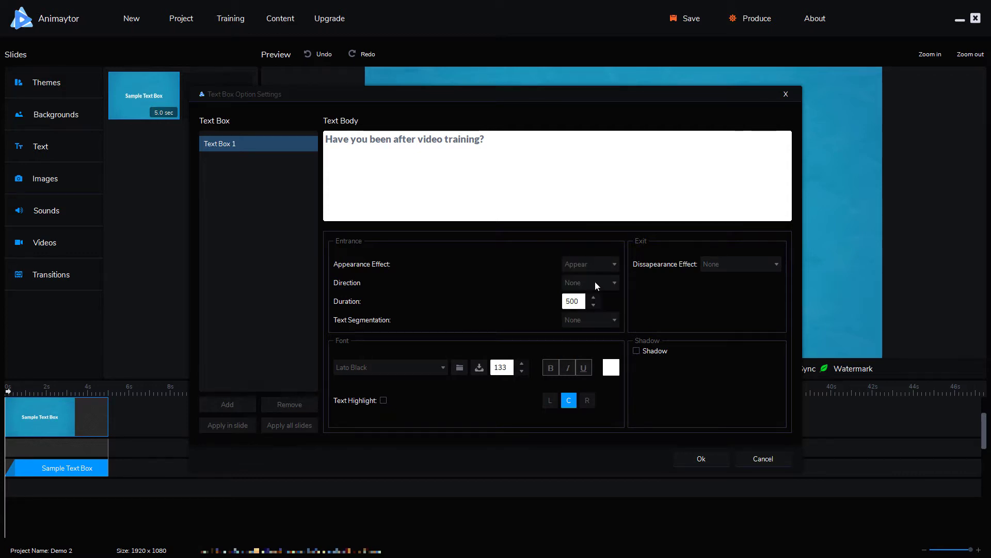
{"action": "left_click", "coordinate": [592, 282]}
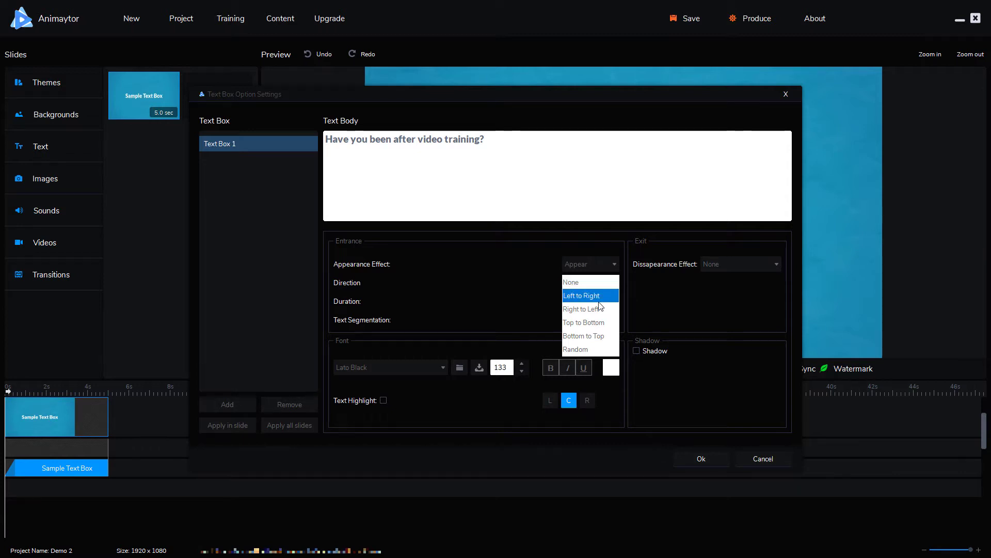
{"action": "left_click", "coordinate": [597, 296]}
{"action": "double_click", "coordinate": [572, 301]}
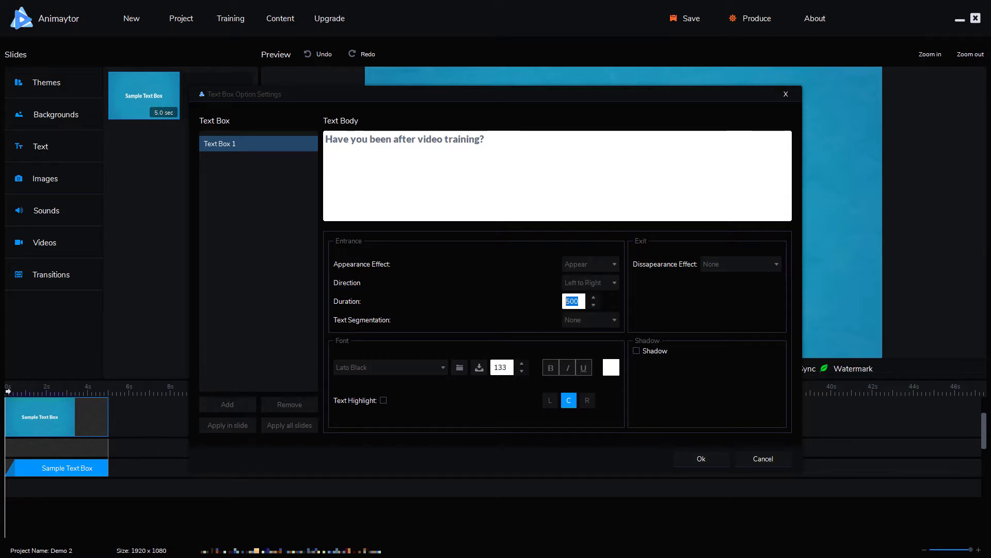
{"action": "type", "text": "1000"}
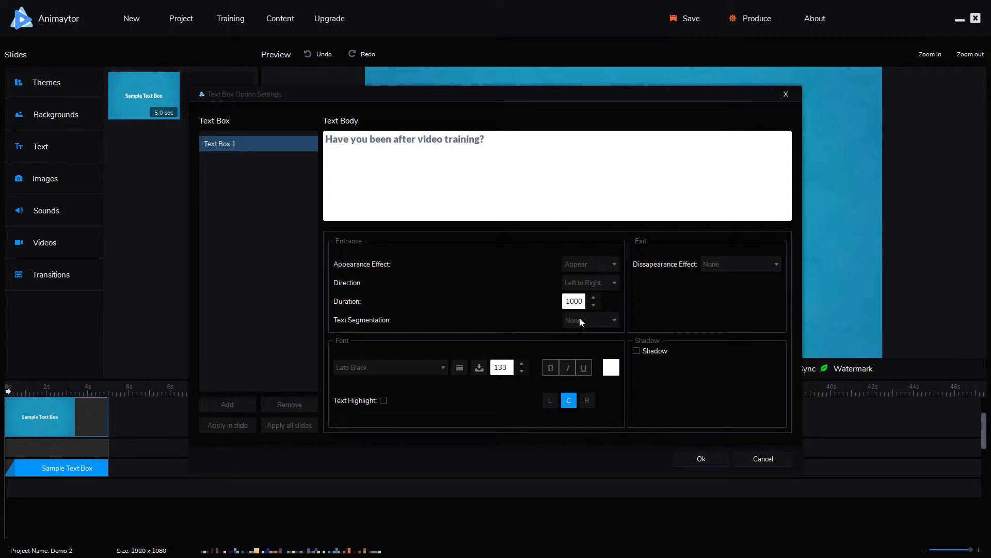
{"action": "left_click", "coordinate": [580, 319]}
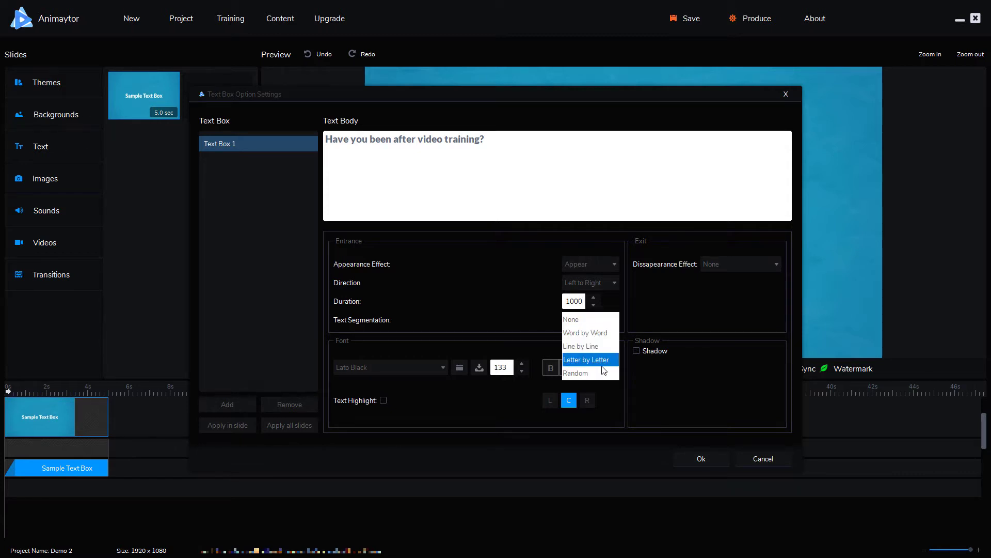
{"action": "left_click", "coordinate": [593, 333]}
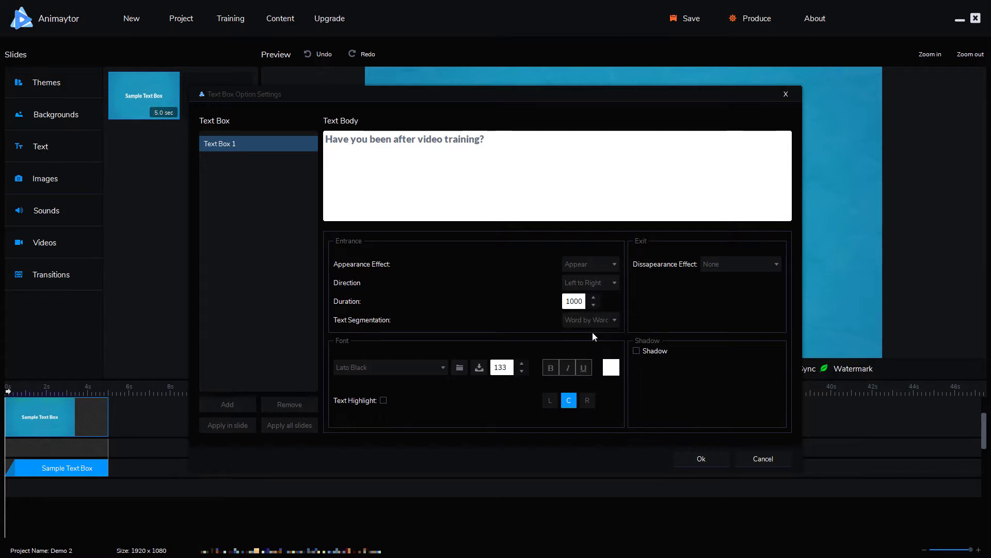
Step: Set a Rotate out exit, Left to Right, and apply the text settings
{"action": "left_click", "coordinate": [741, 264]}
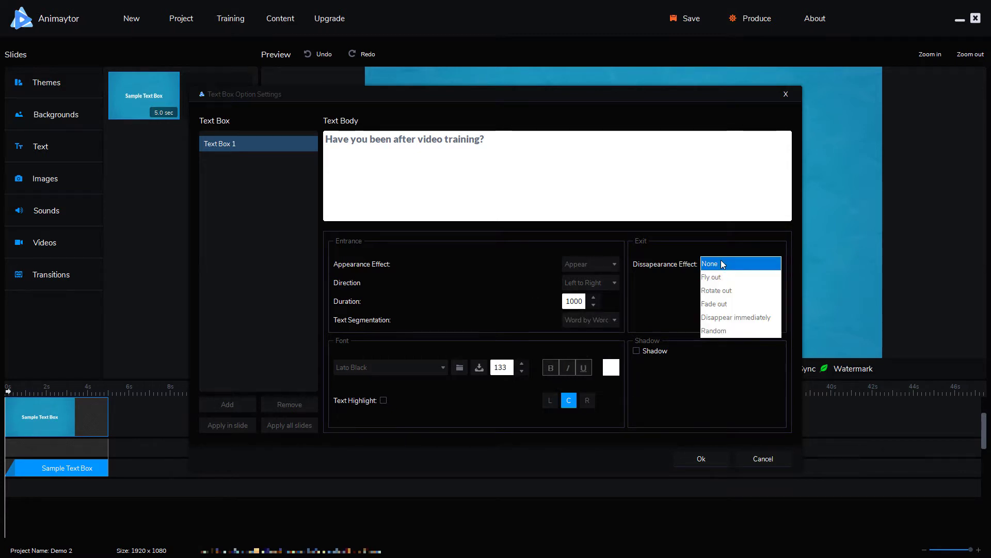
{"action": "left_click", "coordinate": [730, 291]}
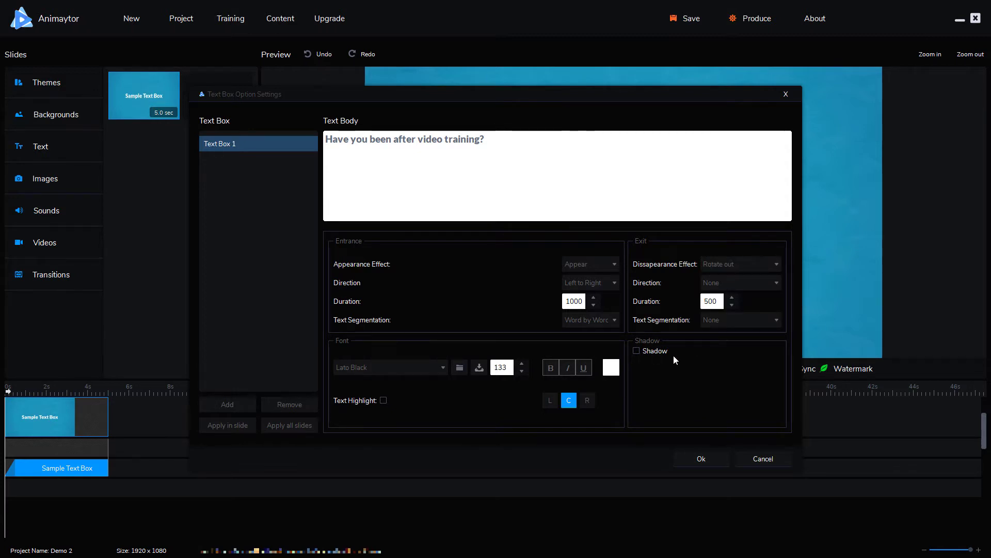
{"action": "left_click", "coordinate": [734, 281]}
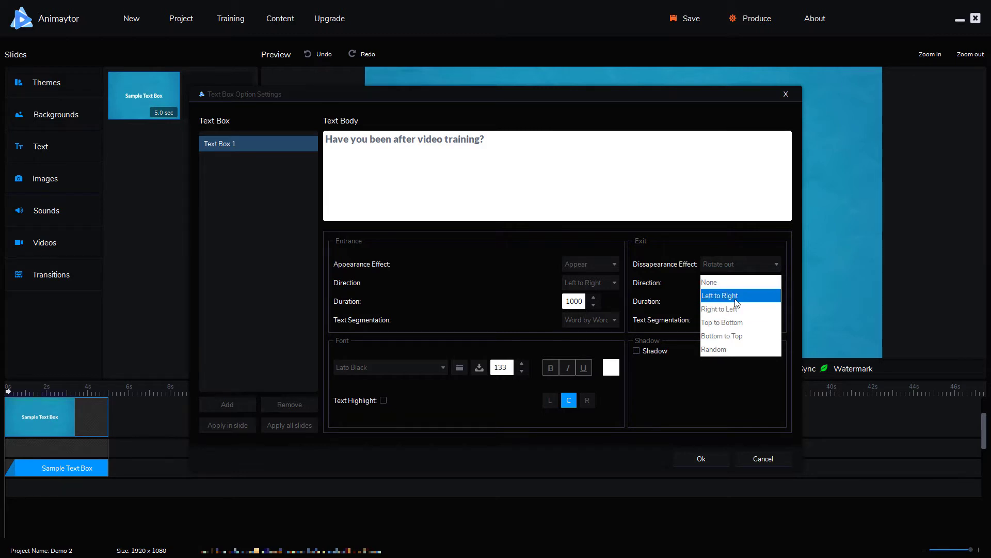
{"action": "left_click", "coordinate": [736, 296]}
{"action": "left_click", "coordinate": [711, 455]}
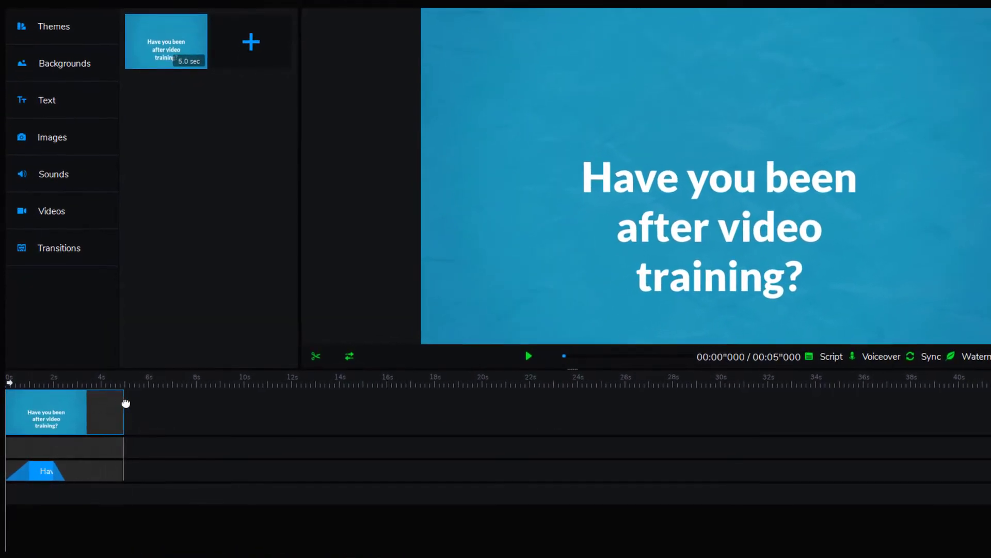
Step: Shorten the slide to 4.4 seconds, lengthen the title animation, and preview it
{"action": "left_click_drag", "start_coordinate": [133, 403], "coordinate": [112, 404]}
{"action": "left_click", "coordinate": [44, 381]}
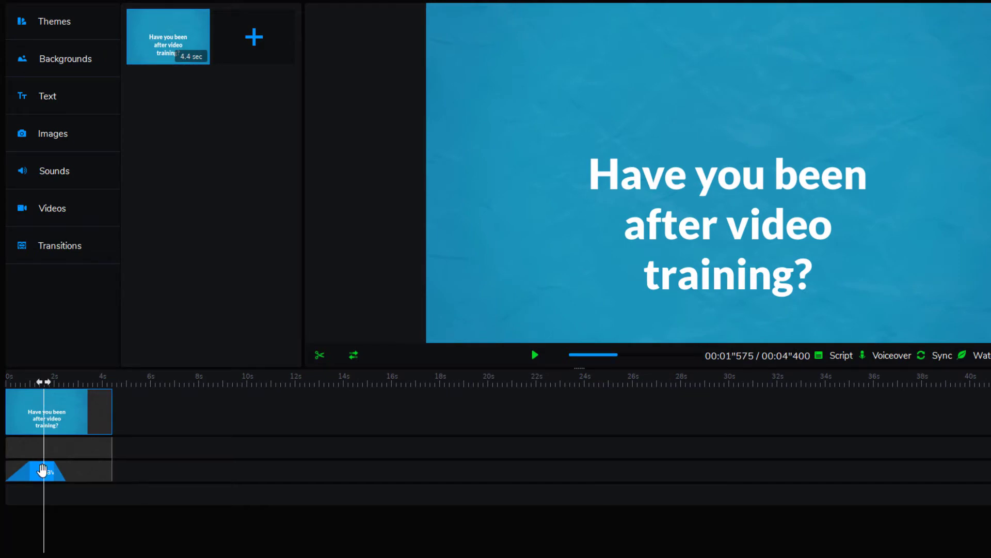
{"action": "left_click_drag", "start_coordinate": [54, 475], "coordinate": [104, 477]}
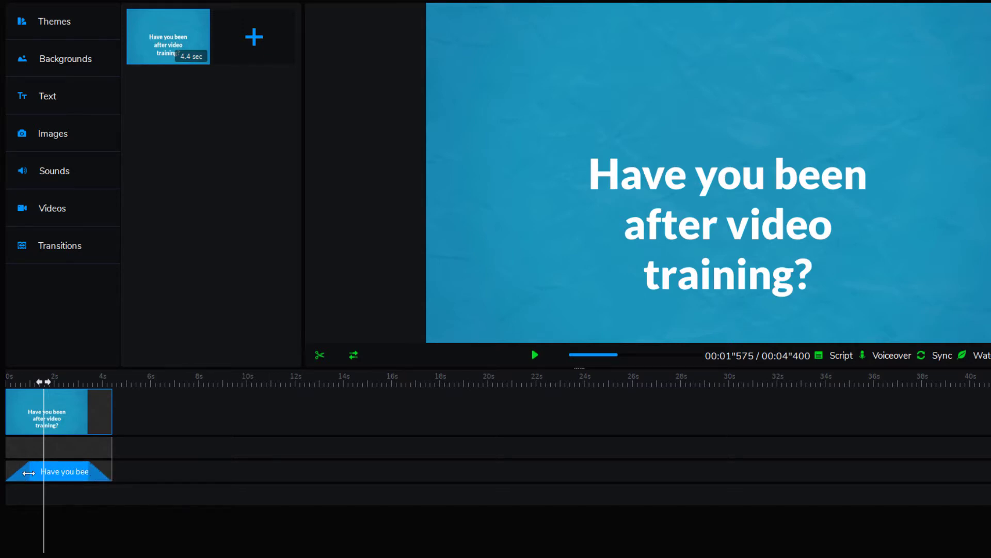
{"action": "left_click_drag", "start_coordinate": [45, 387], "coordinate": [7, 383]}
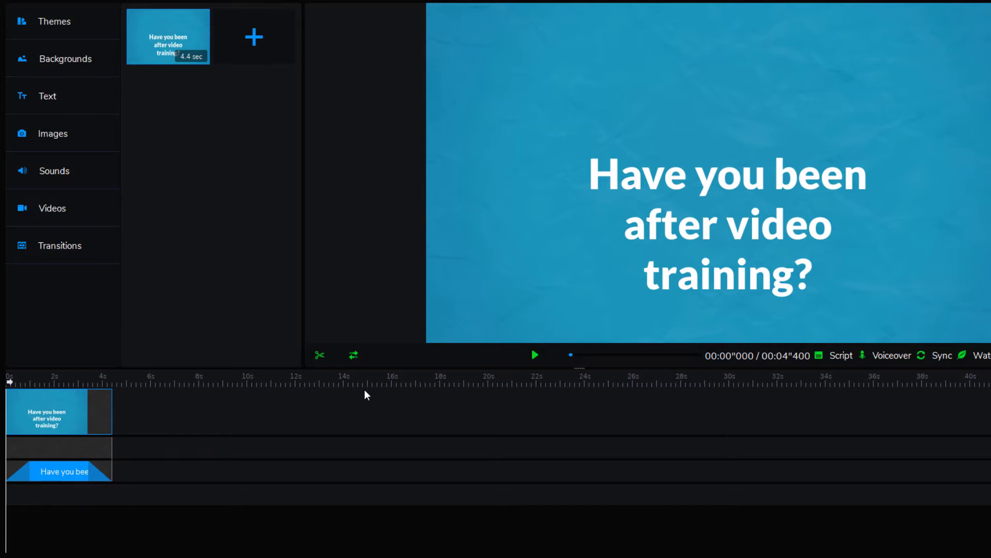
{"action": "left_click", "coordinate": [532, 354]}
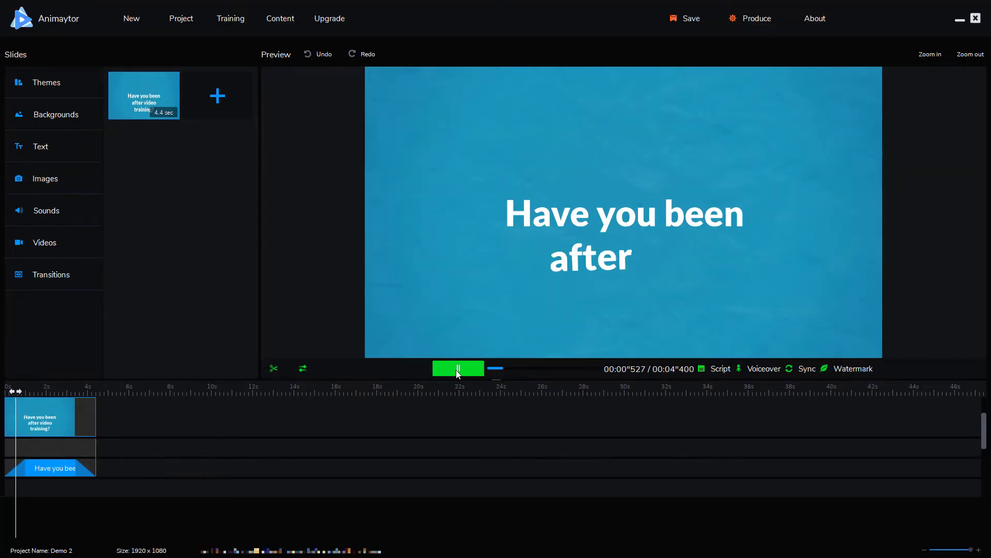
{"action": "left_click", "coordinate": [458, 369]}
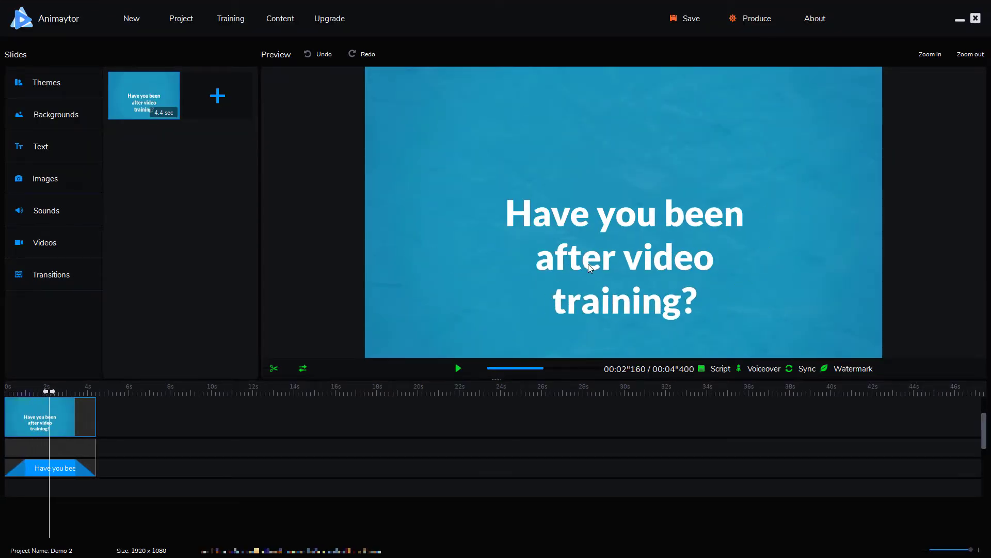
Step: Raise and widen the title text box so the question wraps onto two lines, then replay
{"action": "left_click", "coordinate": [599, 244]}
{"action": "left_click_drag", "start_coordinate": [597, 240], "coordinate": [604, 198]}
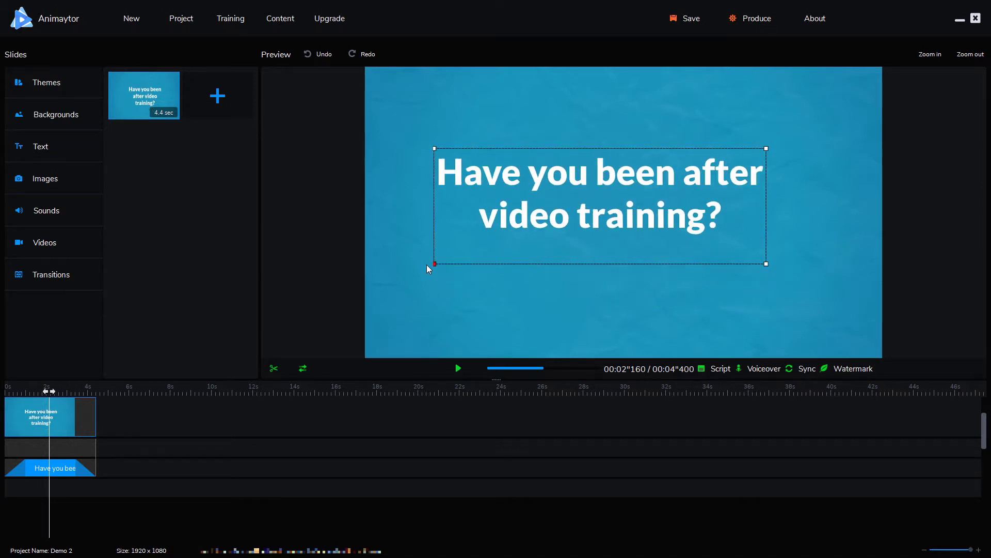
{"action": "left_click_drag", "start_coordinate": [426, 264], "coordinate": [386, 260]}
{"action": "left_click_drag", "start_coordinate": [766, 261], "coordinate": [879, 255]}
{"action": "mouse_move", "coordinate": [724, 230]}
{"action": "left_mouse_down"}
{"action": "mouse_move", "coordinate": [712, 246]}
{"action": "mouse_move", "coordinate": [707, 225]}
{"action": "mouse_move", "coordinate": [713, 245]}
{"action": "left_mouse_up"}
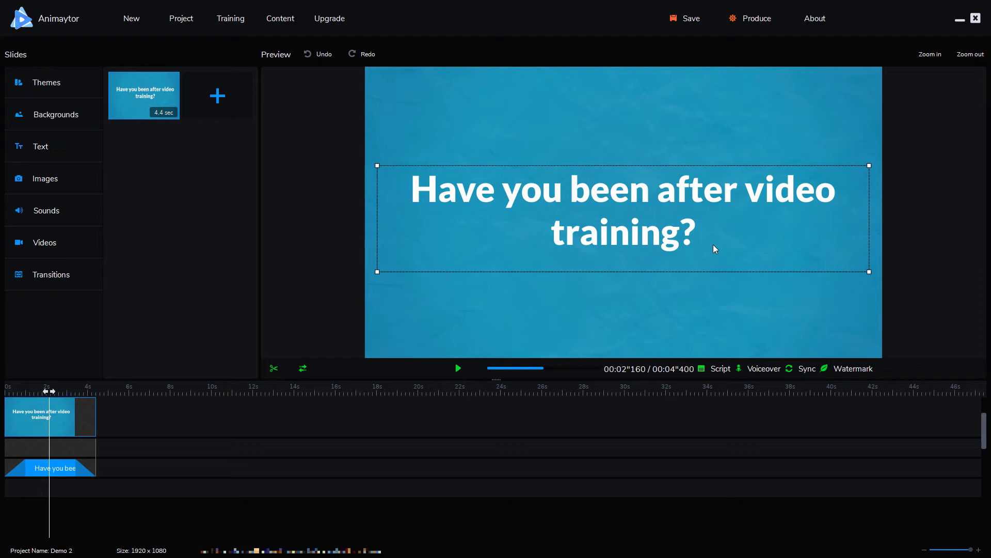
{"action": "left_click_drag", "start_coordinate": [51, 392], "coordinate": [7, 391]}
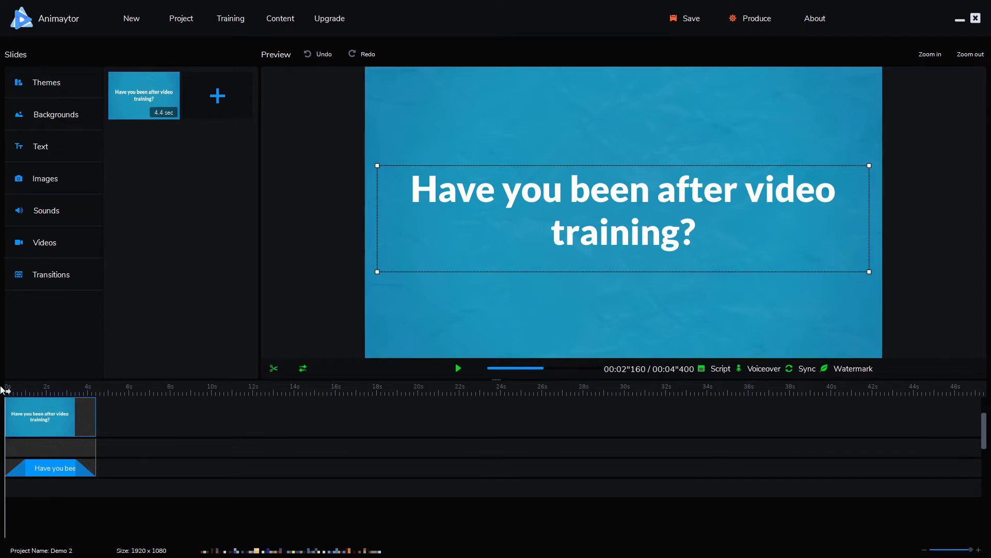
{"action": "left_click", "coordinate": [459, 368]}
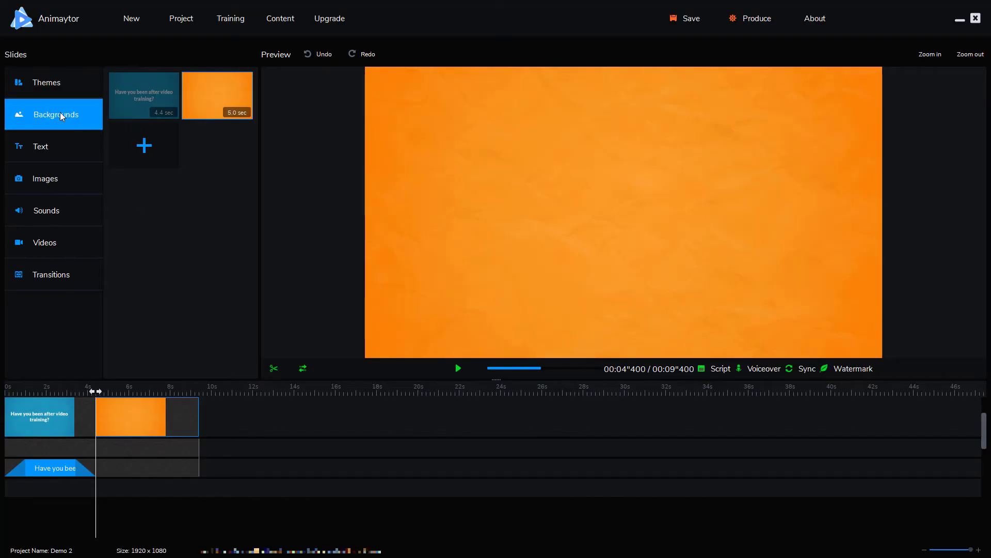
Step: Give the new slide an orange background image chosen from the library
{"action": "left_click", "coordinate": [60, 112]}
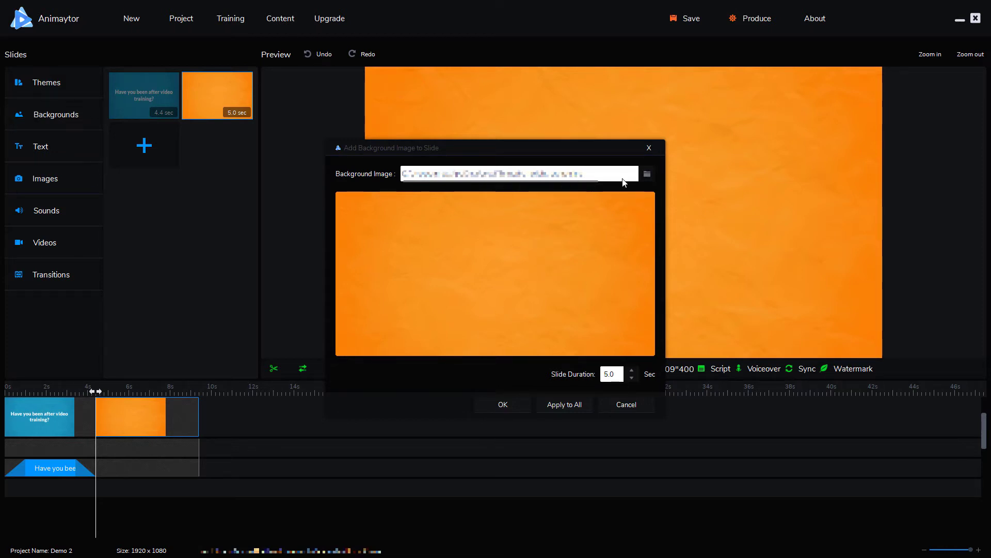
{"action": "left_click", "coordinate": [646, 174]}
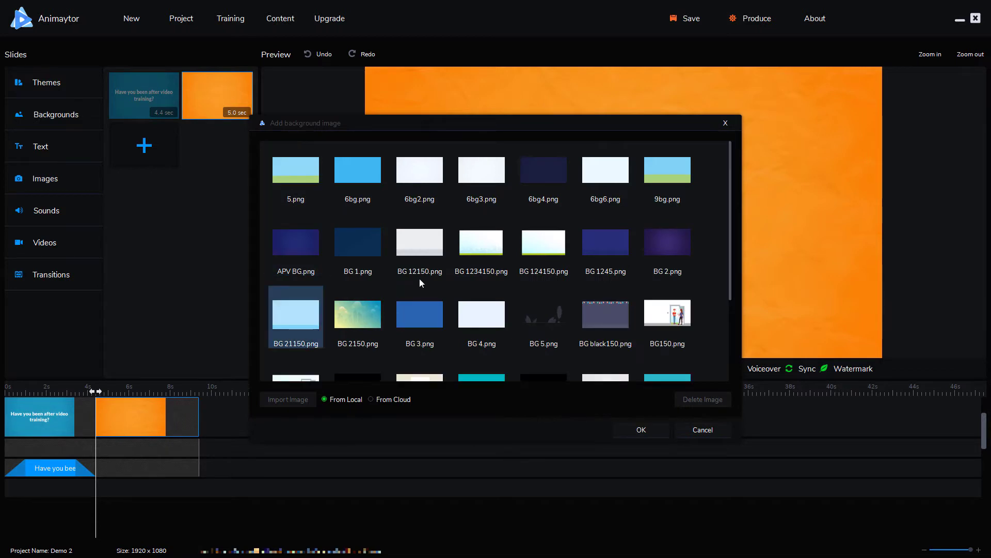
{"action": "scroll", "coordinate": [431, 258], "scroll_direction": "down", "scroll_amount": 10}
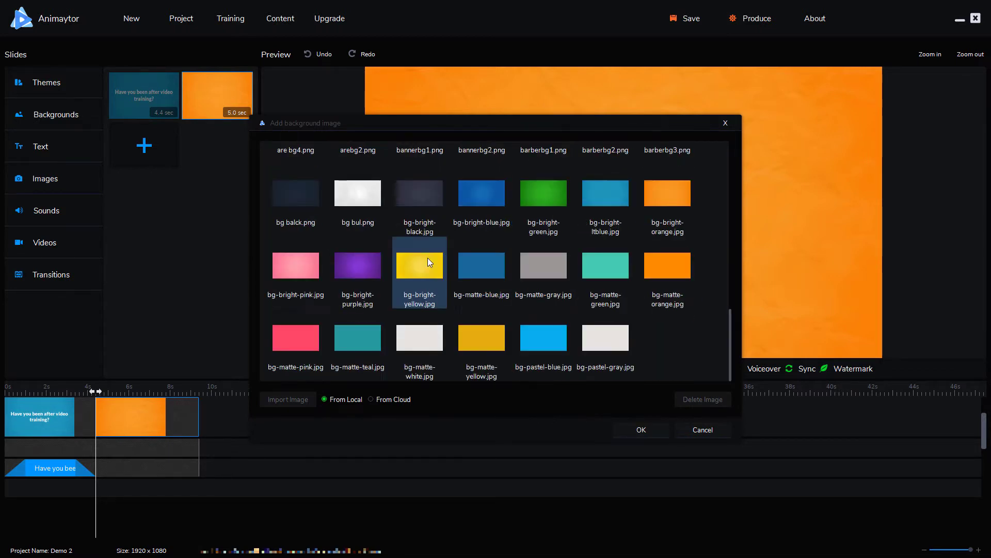
{"action": "double_click", "coordinate": [428, 258]}
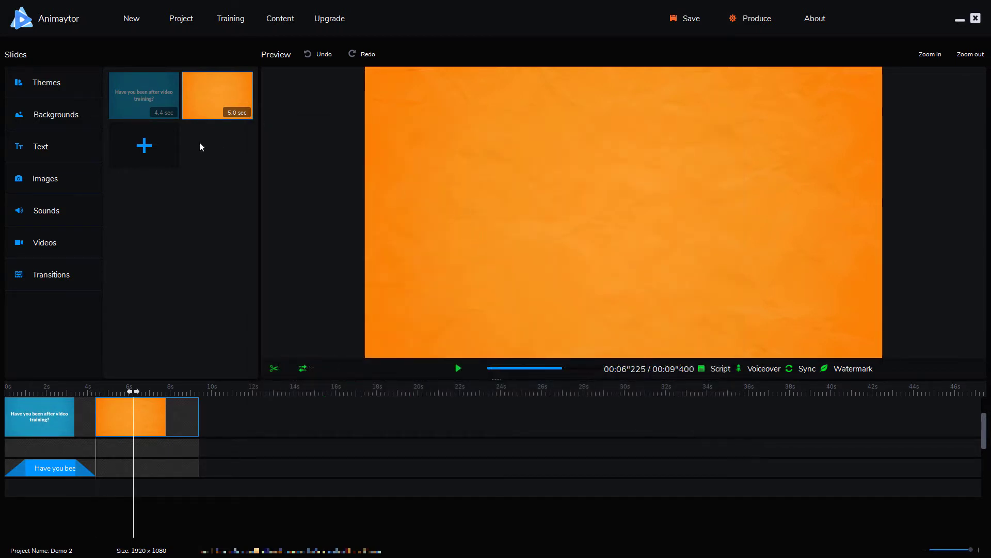
{"action": "left_click", "coordinate": [52, 147]}
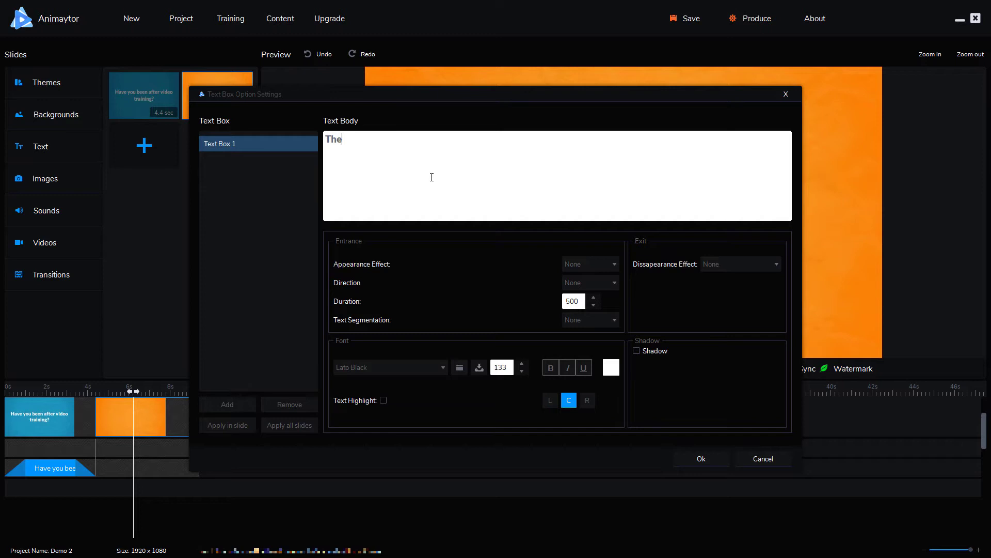
Step: Enter 'Then look no further than Big G Photo', flying in top to bottom, 1500, word by word
{"action": "type", "text": "Then look no further than Big G P{"}
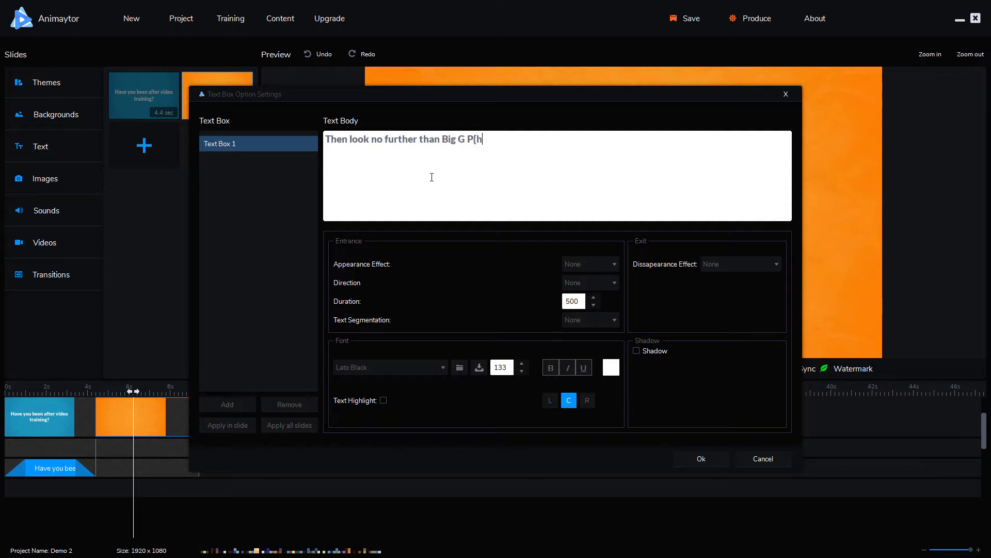
{"action": "type", "text": "hoto"}
{"action": "left_click", "coordinate": [583, 263]}
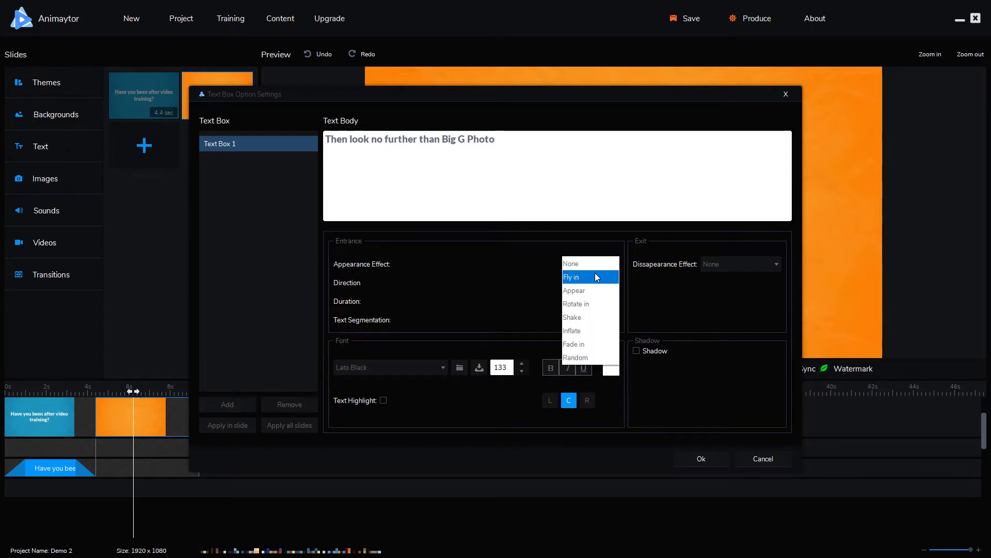
{"action": "left_click", "coordinate": [596, 276]}
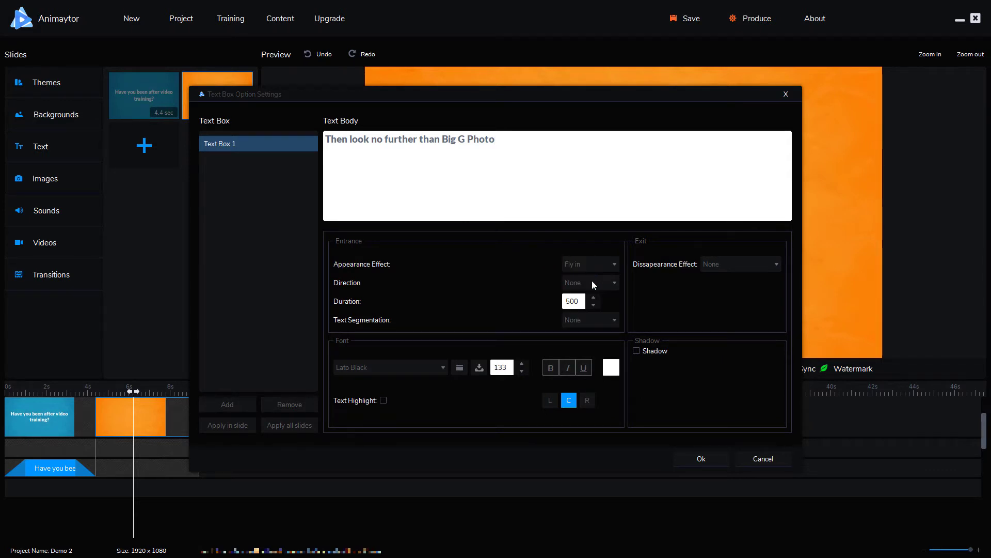
{"action": "left_click", "coordinate": [592, 283]}
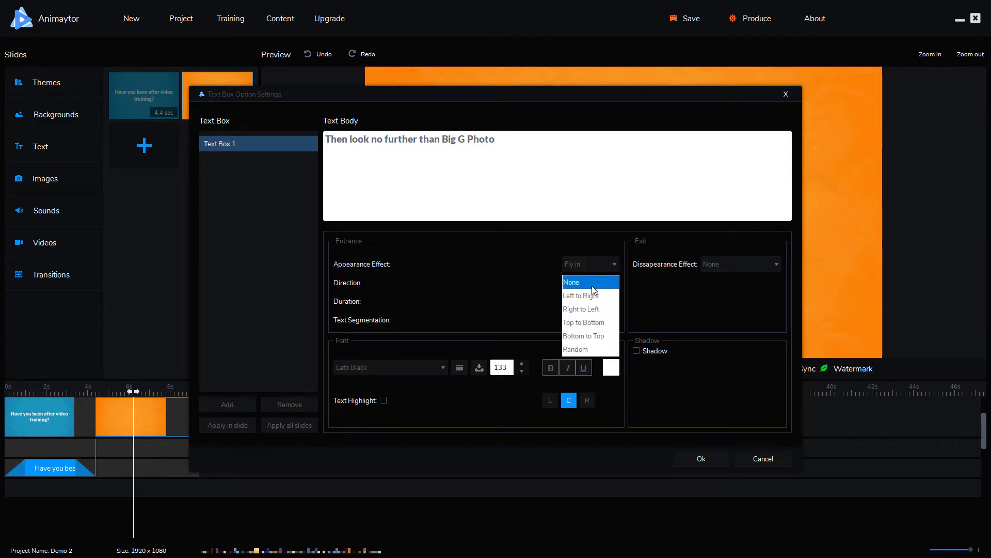
{"action": "left_click", "coordinate": [592, 322]}
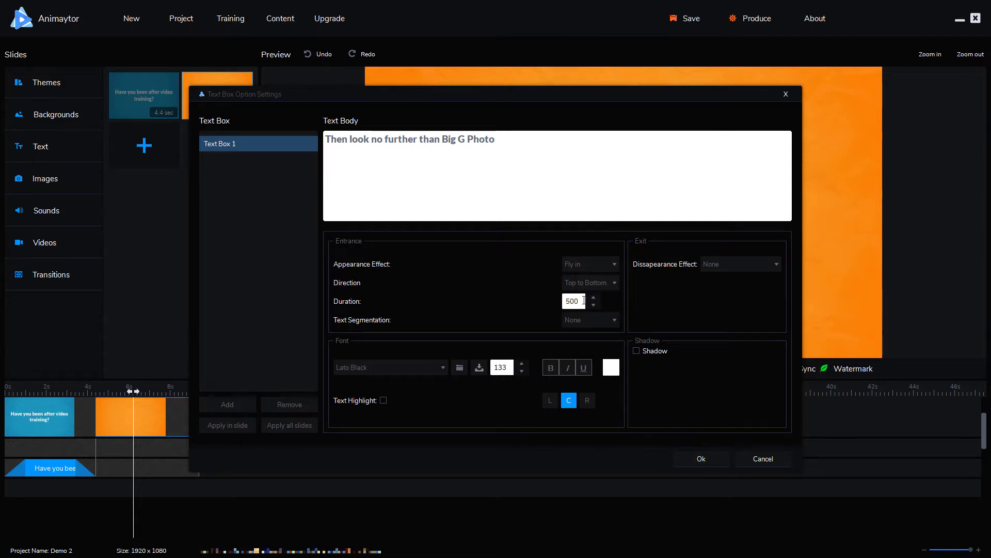
{"action": "double_click", "coordinate": [573, 301]}
{"action": "type", "text": "1500"}
{"action": "left_click", "coordinate": [568, 319]}
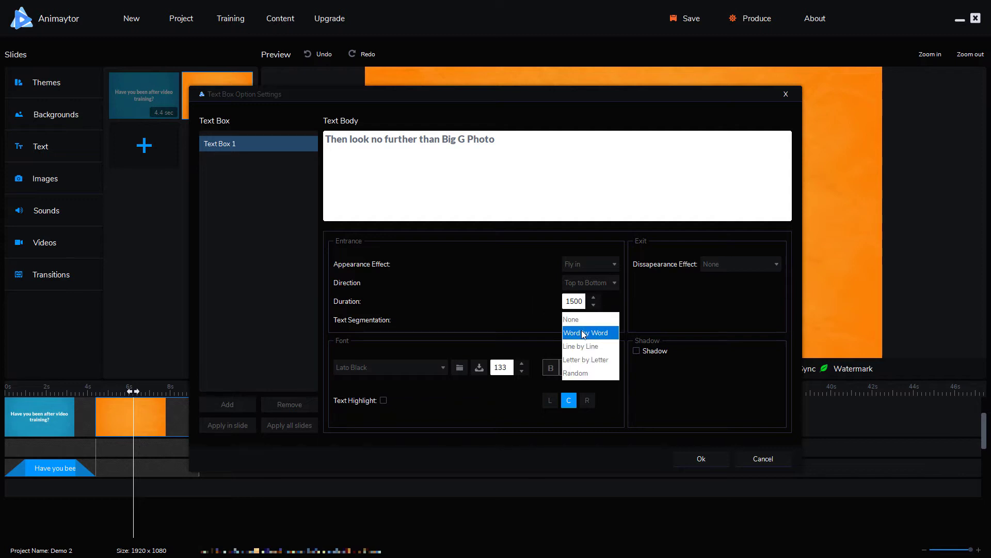
{"action": "left_click", "coordinate": [576, 331]}
Step: Make the text fly out on exit and apply the text box
{"action": "left_click", "coordinate": [710, 264]}
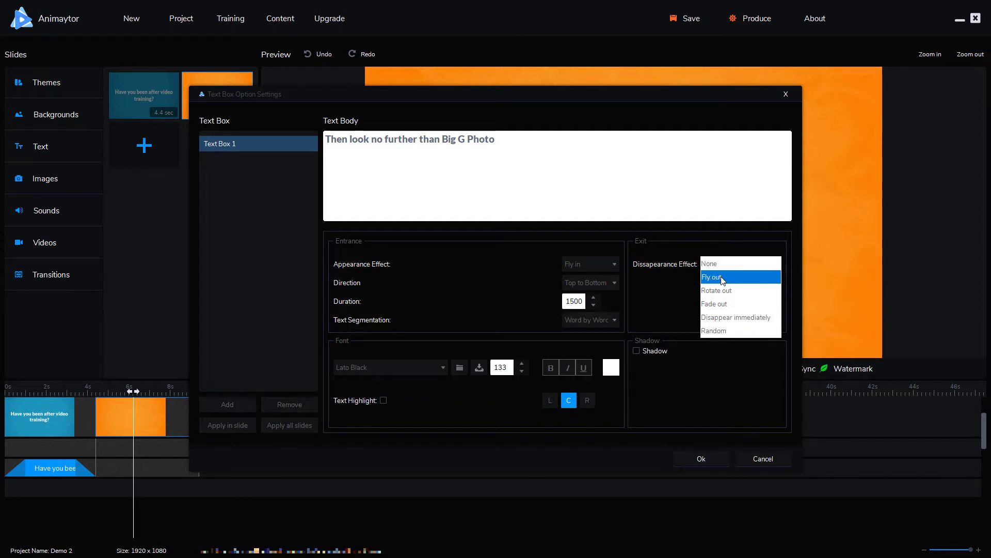
{"action": "left_click", "coordinate": [721, 275]}
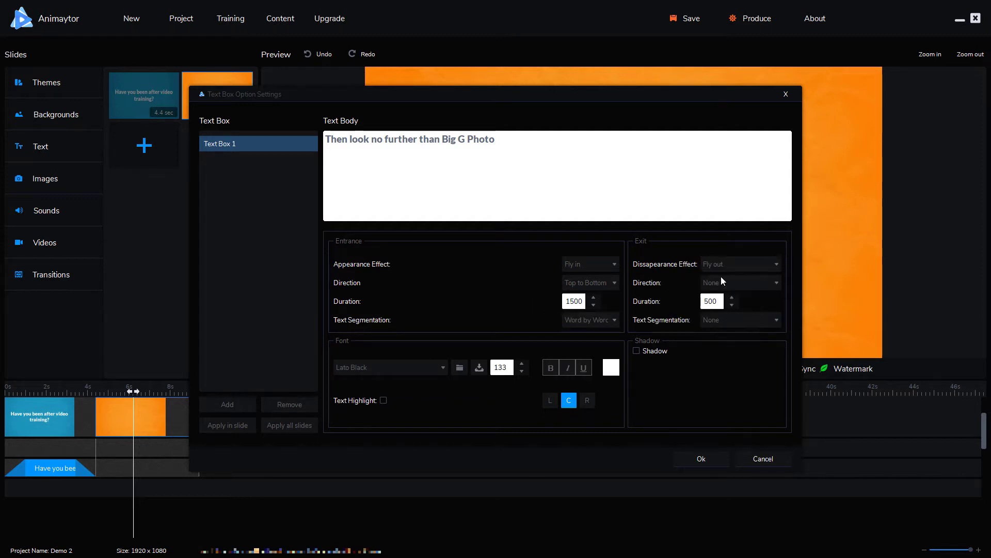
{"action": "left_click", "coordinate": [700, 459]}
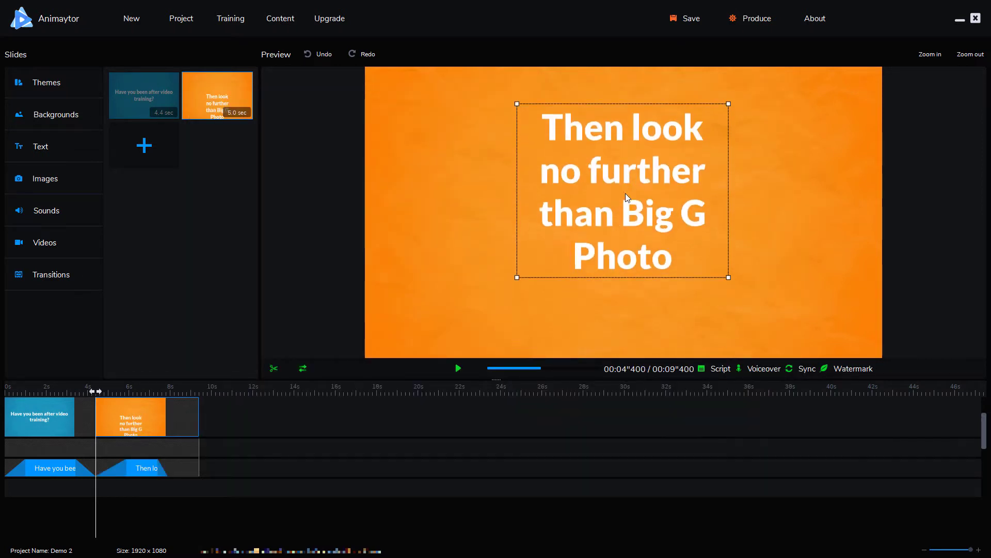
Step: Widen the text box to two lines, move it toward the top, and play the preview
{"action": "left_click_drag", "start_coordinate": [515, 290], "coordinate": [394, 282]}
{"action": "left_click_drag", "start_coordinate": [728, 283], "coordinate": [869, 255]}
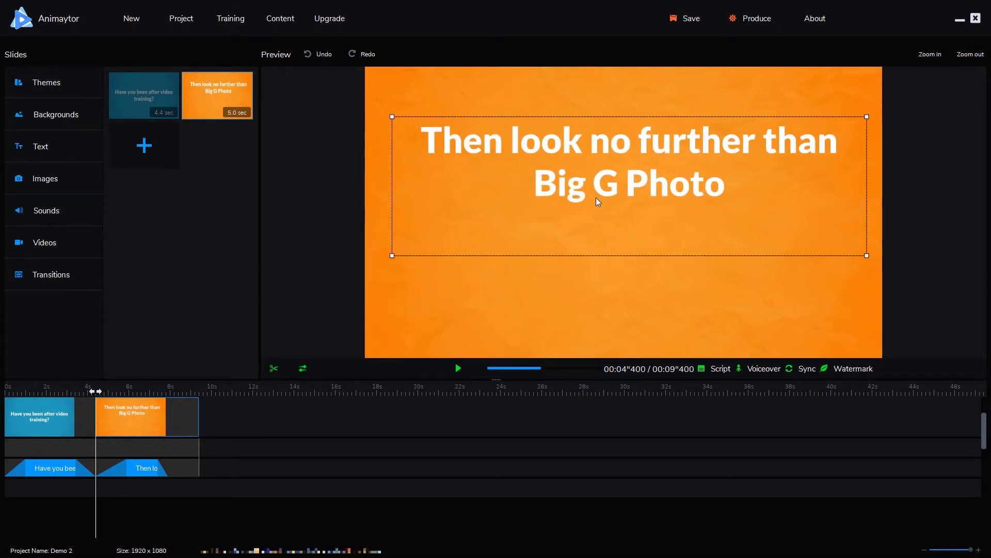
{"action": "left_click_drag", "start_coordinate": [596, 199], "coordinate": [592, 177]}
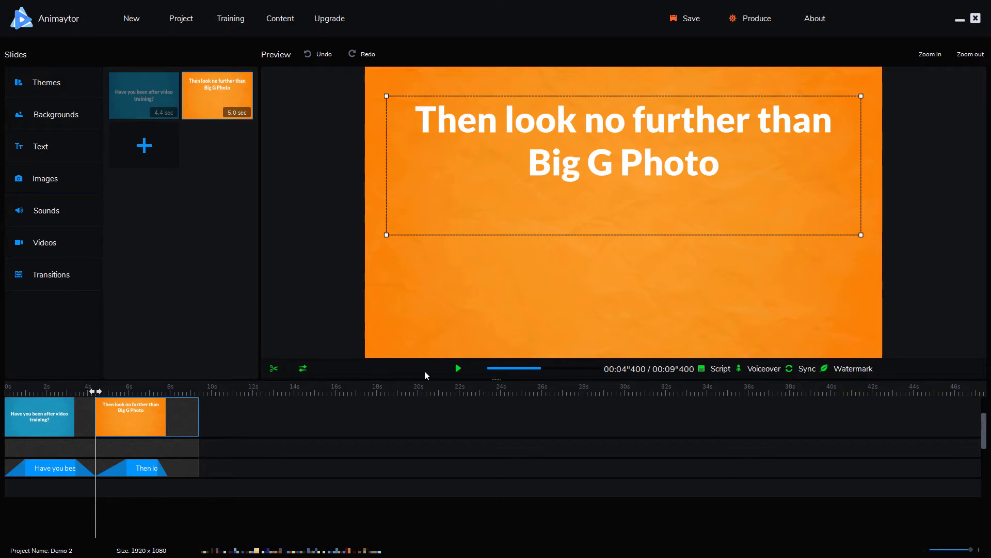
{"action": "left_click", "coordinate": [458, 370]}
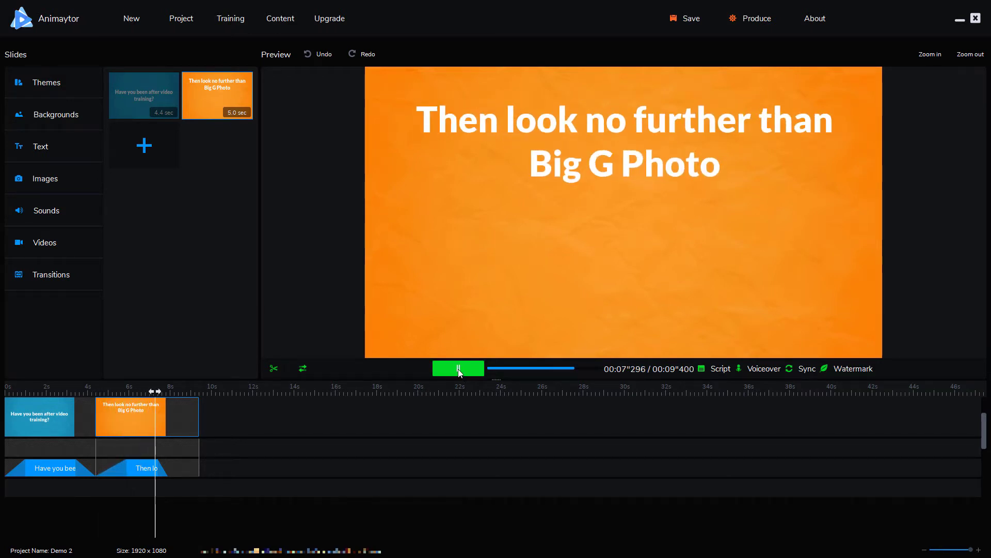
{"action": "left_click", "coordinate": [459, 370]}
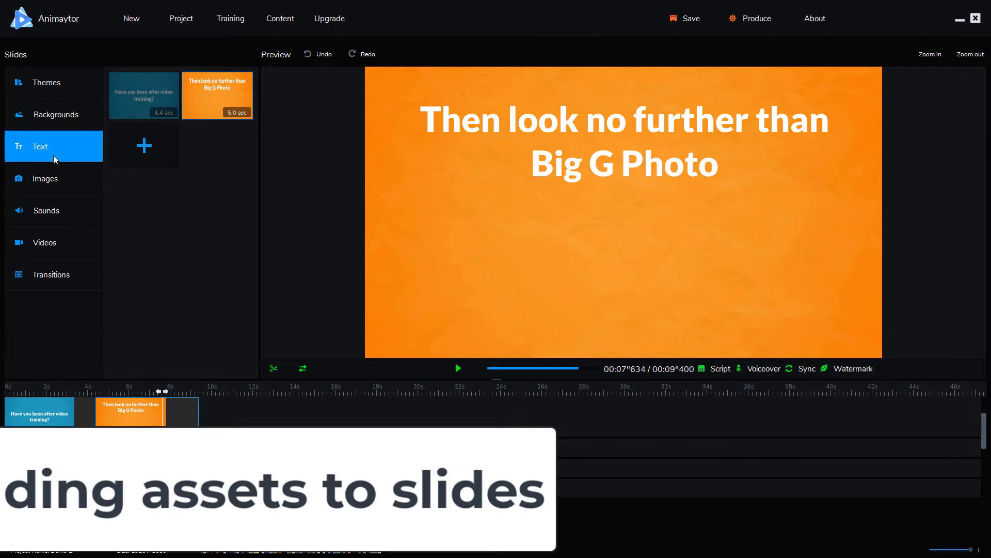
Step: Add Asset 22_1100.png from the character images, flying in from bottom to top
{"action": "left_click", "coordinate": [54, 181]}
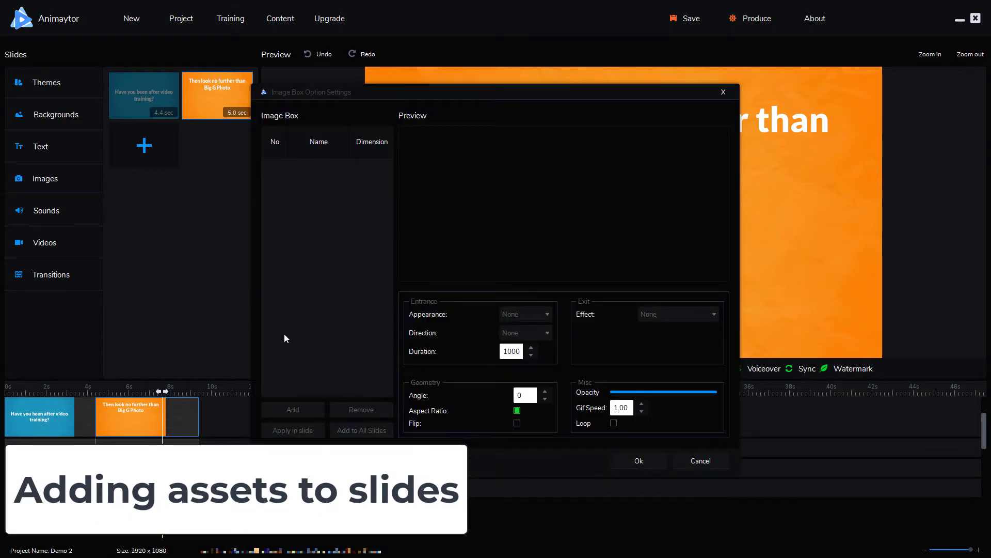
{"action": "left_click", "coordinate": [309, 410]}
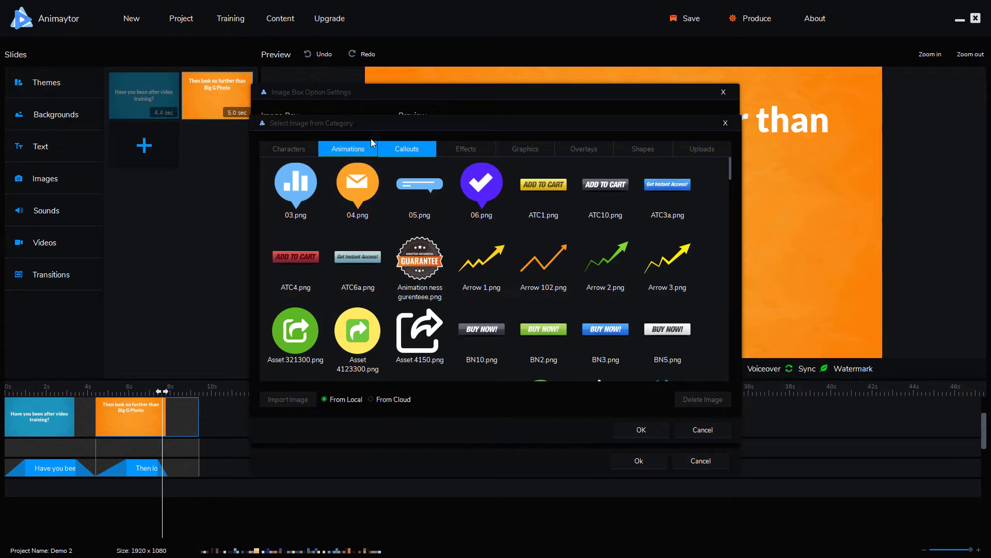
{"action": "left_click", "coordinate": [288, 148]}
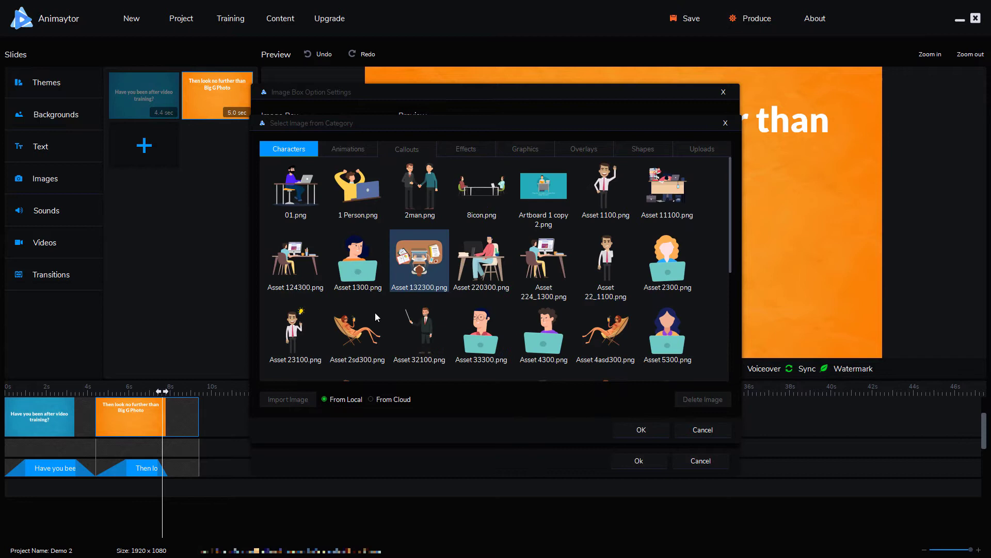
{"action": "left_click", "coordinate": [652, 426]}
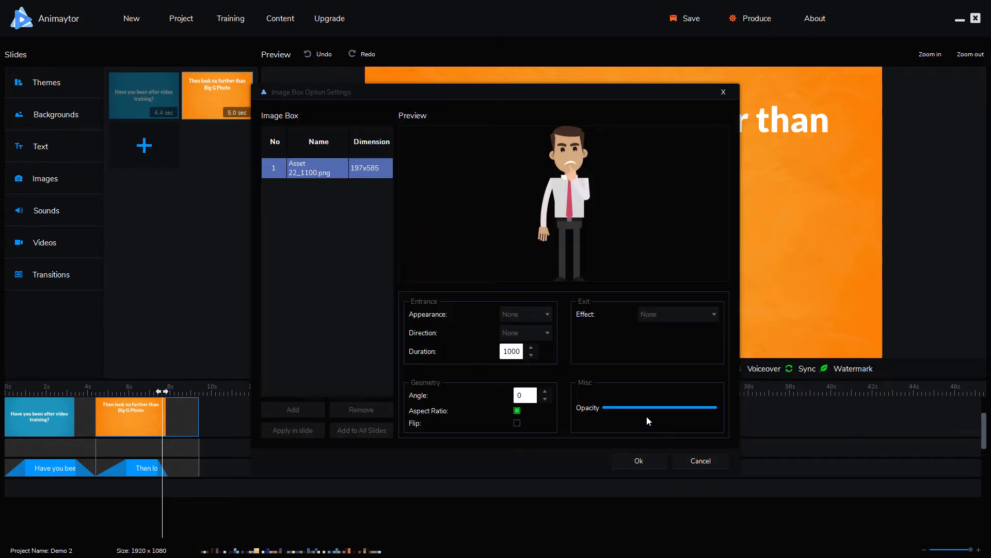
{"action": "left_click", "coordinate": [534, 314]}
{"action": "left_click", "coordinate": [534, 325]}
{"action": "left_click", "coordinate": [540, 336]}
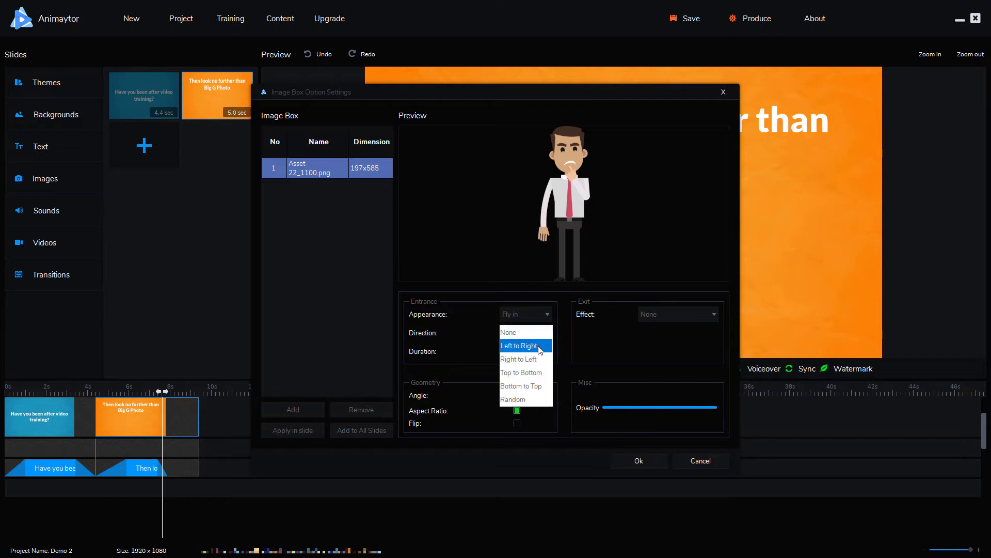
{"action": "left_click", "coordinate": [537, 385]}
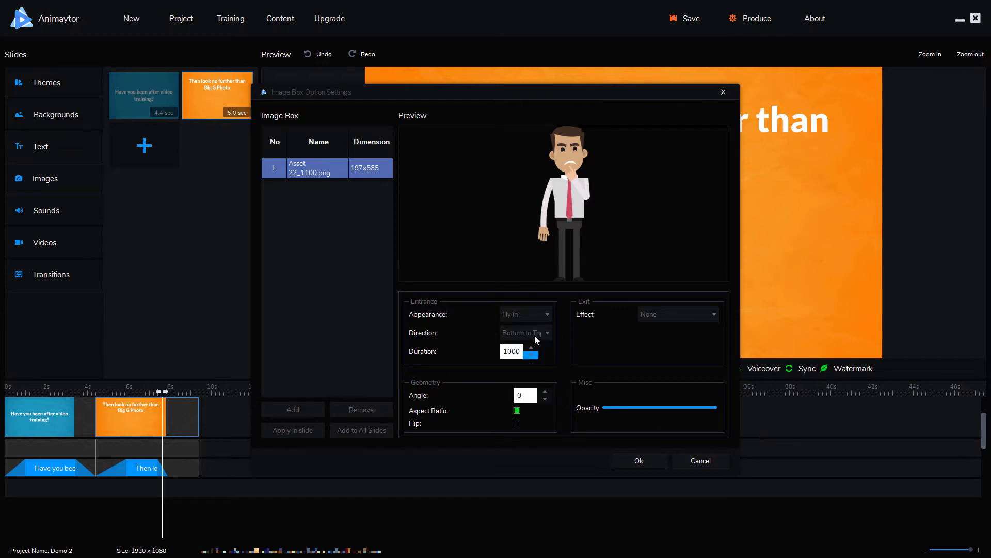
{"action": "left_click", "coordinate": [634, 464]}
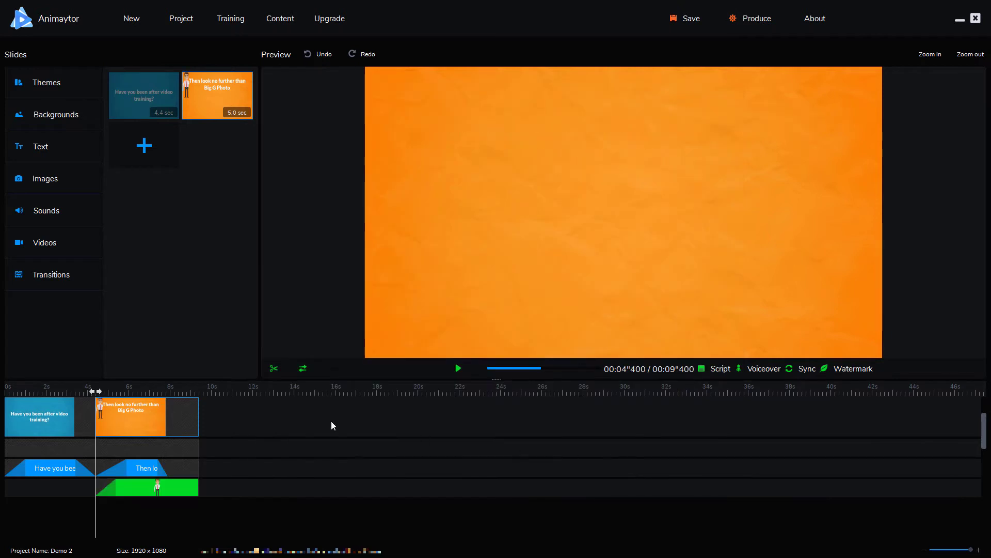
Step: Select the businessman character, then shrink it and move it left of centre below the title
{"action": "left_click", "coordinate": [136, 391]}
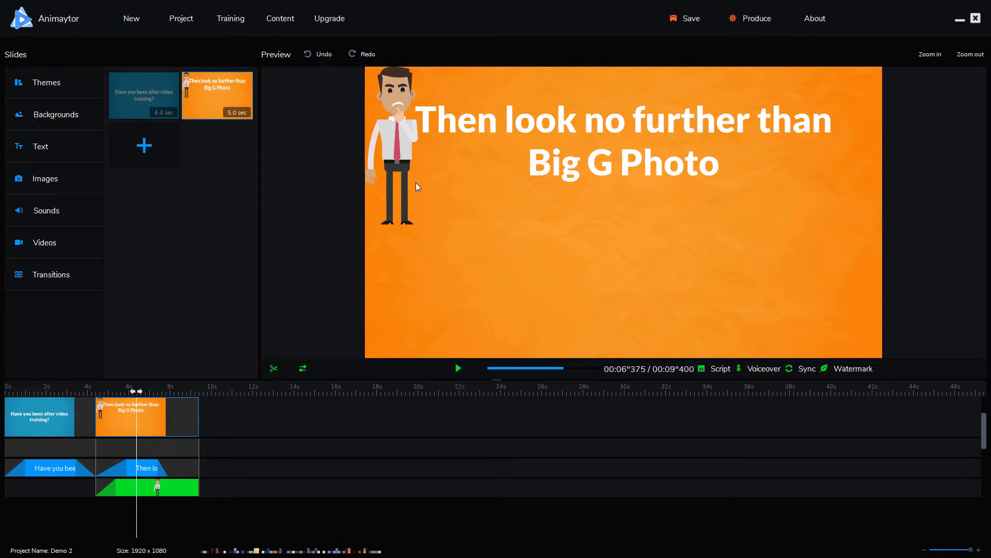
{"action": "left_click", "coordinate": [408, 155]}
{"action": "left_click", "coordinate": [389, 108]}
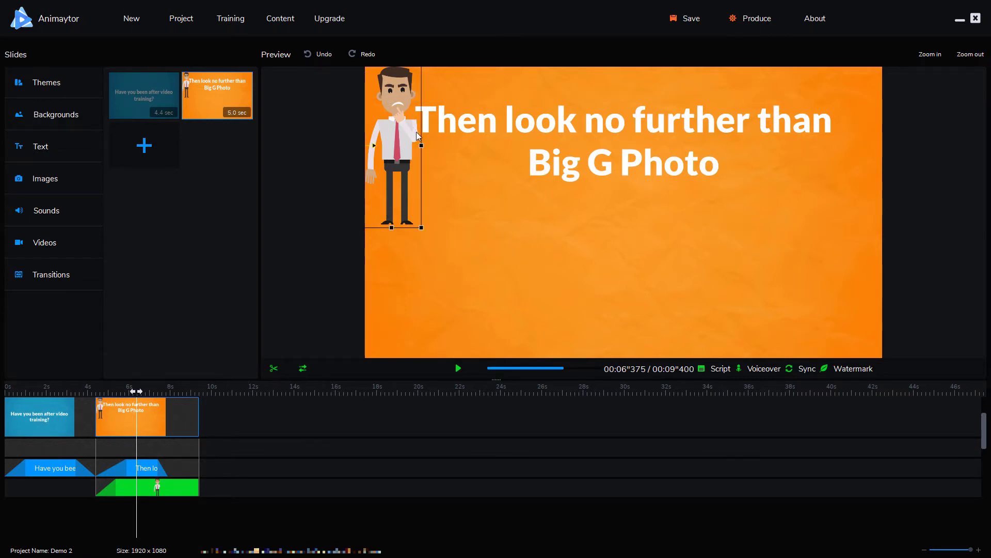
{"action": "double_click", "coordinate": [388, 84]}
{"action": "left_click", "coordinate": [723, 92]}
{"action": "left_click_drag", "start_coordinate": [402, 93], "coordinate": [643, 211]}
{"action": "left_click_drag", "start_coordinate": [604, 352], "coordinate": [476, 279]}
Step: Pick computer800.gif from the Animations image category and add it as a new image box
{"action": "left_click", "coordinate": [61, 191]}
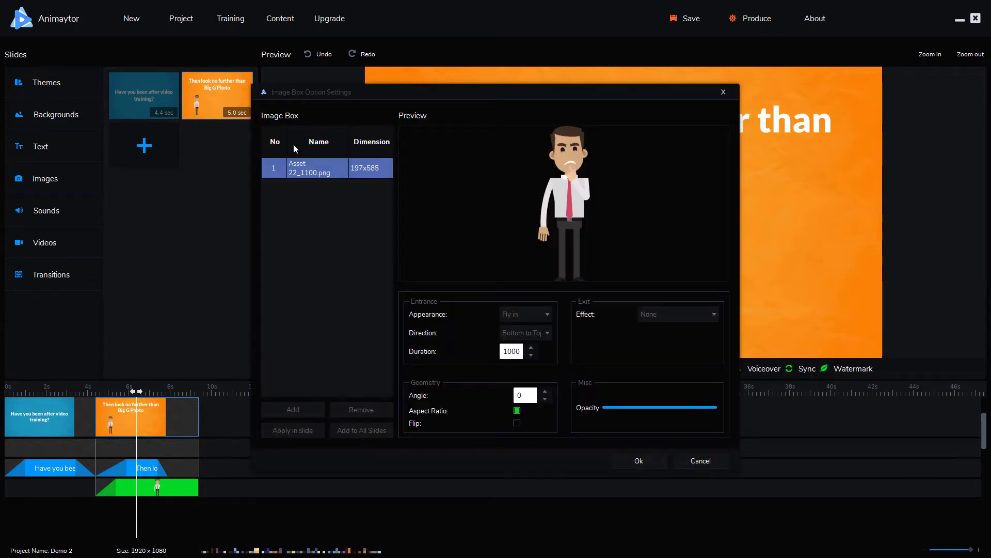
{"action": "left_click", "coordinate": [304, 412]}
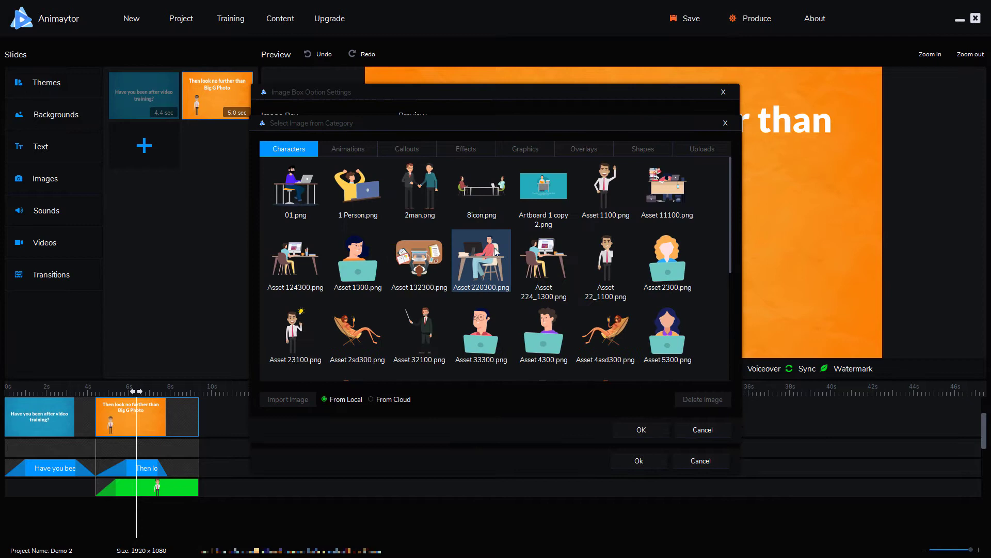
{"action": "left_click", "coordinate": [358, 151]}
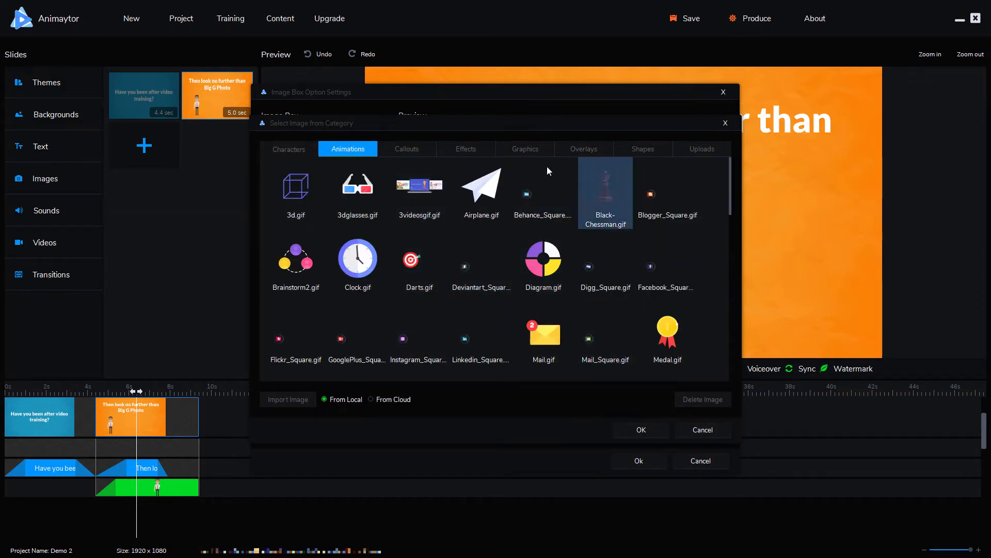
{"action": "scroll", "coordinate": [568, 269], "scroll_direction": "down", "scroll_amount": 10}
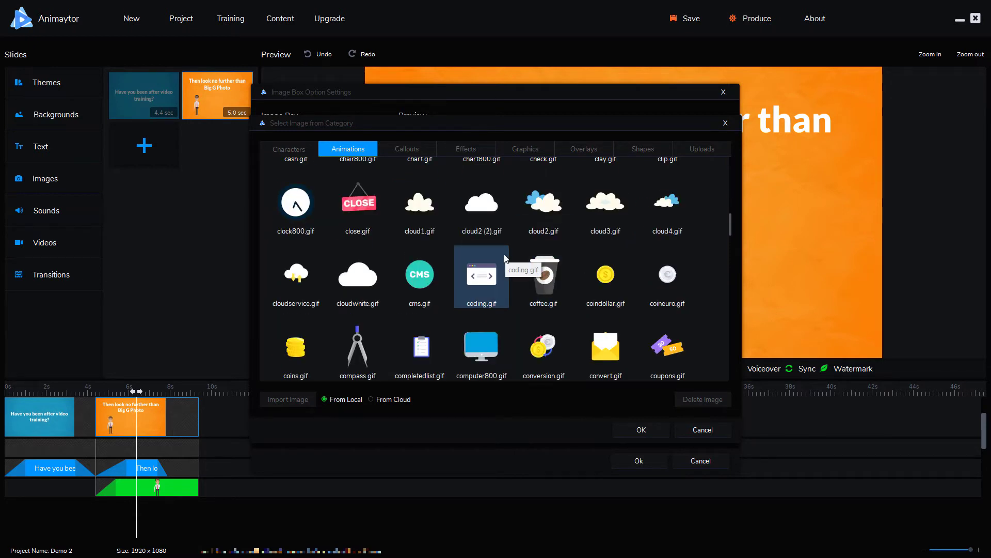
{"action": "scroll", "coordinate": [488, 357], "scroll_direction": "down", "scroll_amount": 3}
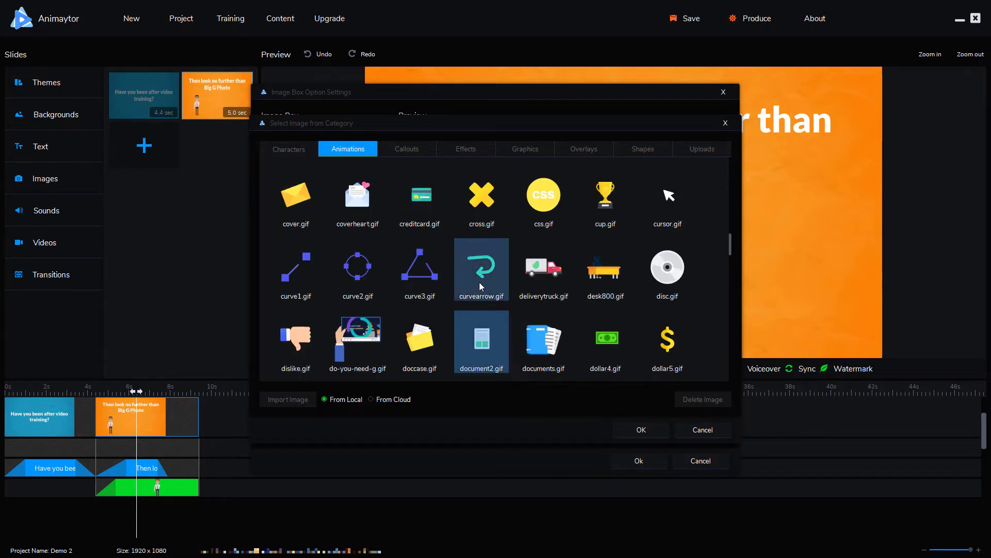
{"action": "scroll", "coordinate": [484, 300], "scroll_direction": "up", "scroll_amount": 3}
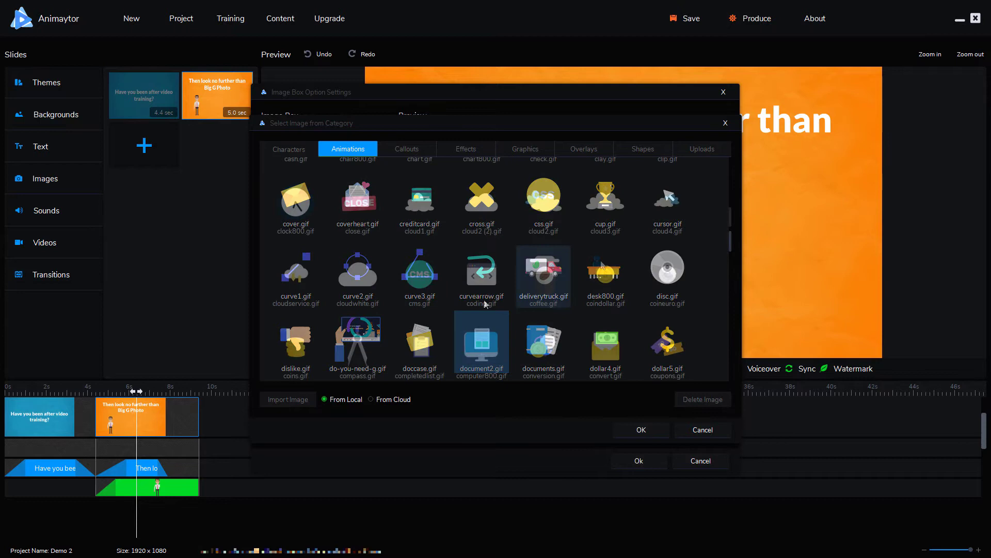
{"action": "left_click", "coordinate": [475, 339]}
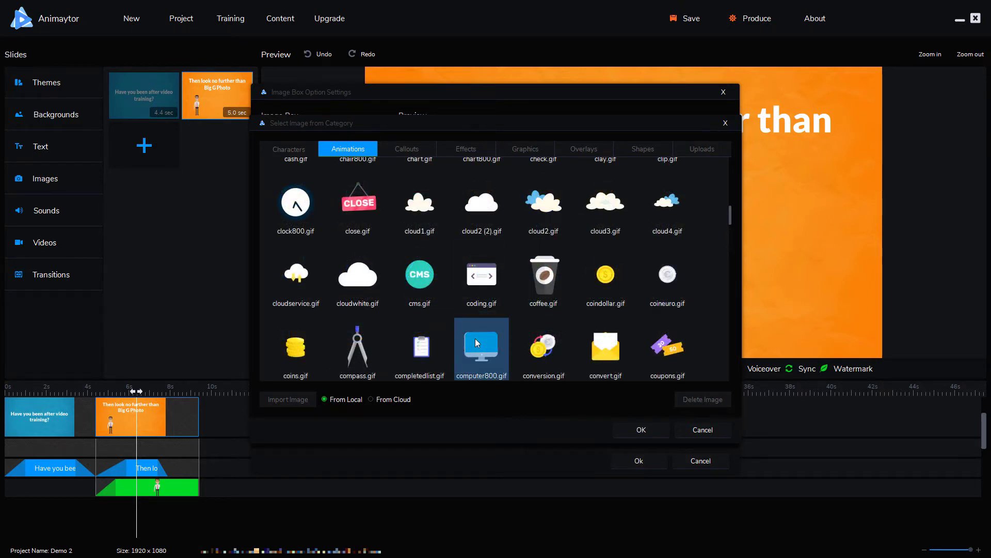
{"action": "left_click", "coordinate": [642, 431]}
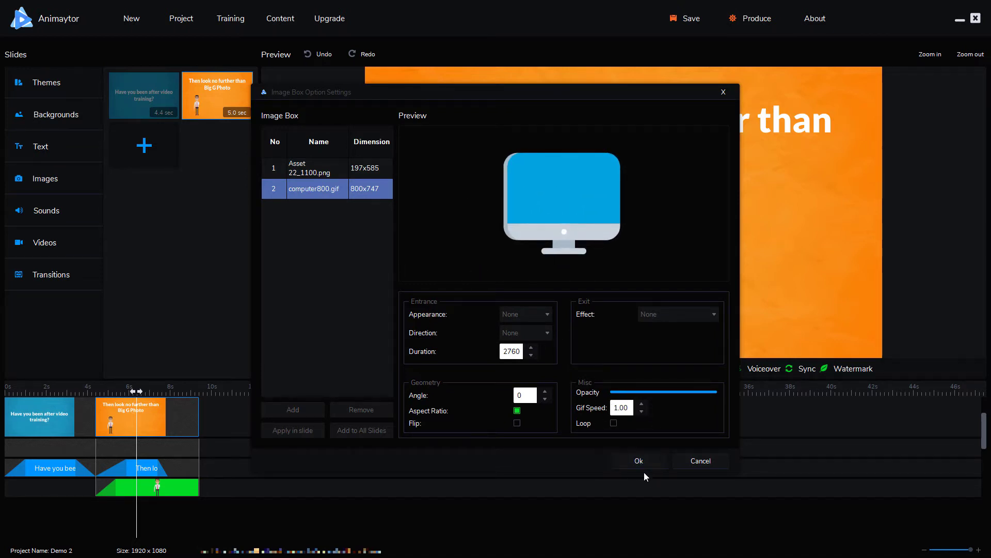
{"action": "left_click", "coordinate": [615, 423]}
{"action": "left_click", "coordinate": [634, 461]}
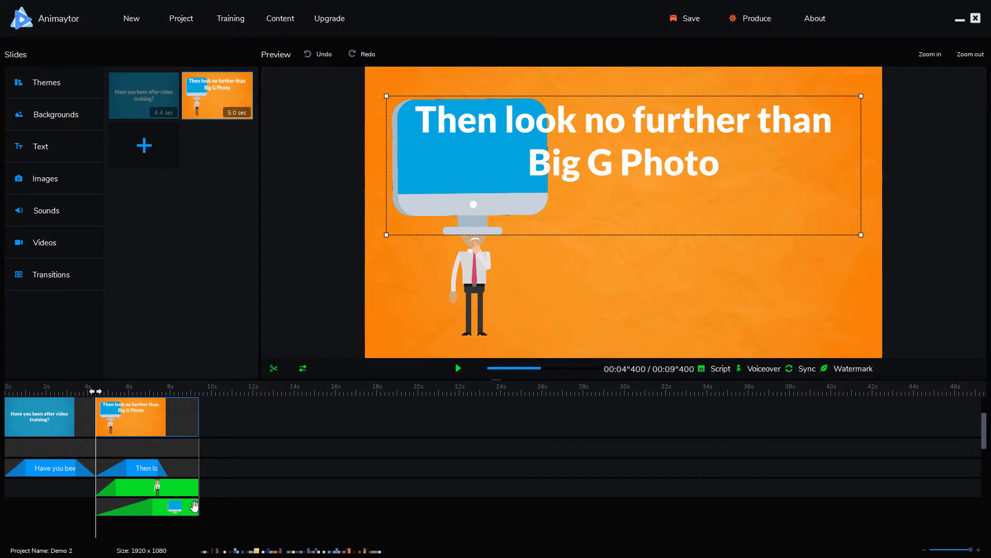
Step: Shrink the monitor, set it beside the character, and shift the title left and up
{"action": "left_click", "coordinate": [429, 192]}
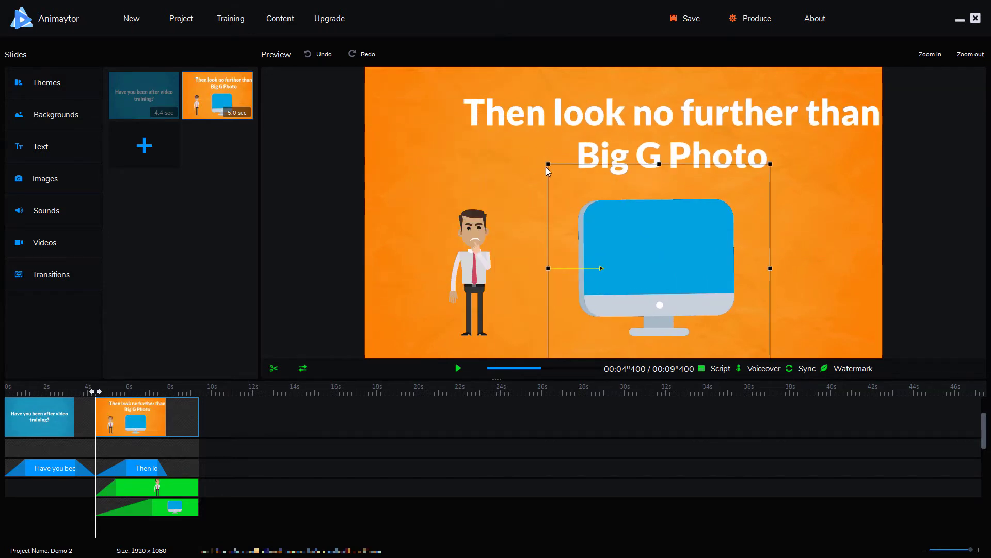
{"action": "left_click_drag", "start_coordinate": [547, 164], "coordinate": [626, 250]}
{"action": "left_click_drag", "start_coordinate": [657, 291], "coordinate": [614, 292]}
{"action": "left_click_drag", "start_coordinate": [666, 129], "coordinate": [610, 129]}
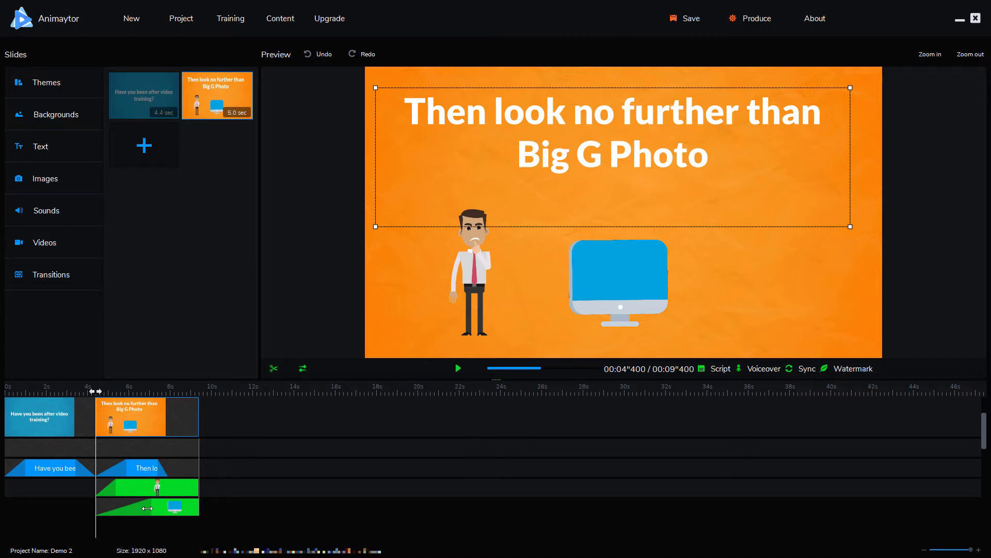
Step: Shorten the monitor's entrance ramp and stretch the title text to the slide's end, previewing the slide
{"action": "left_click_drag", "start_coordinate": [153, 508], "coordinate": [143, 500]}
{"action": "left_click", "coordinate": [458, 368]}
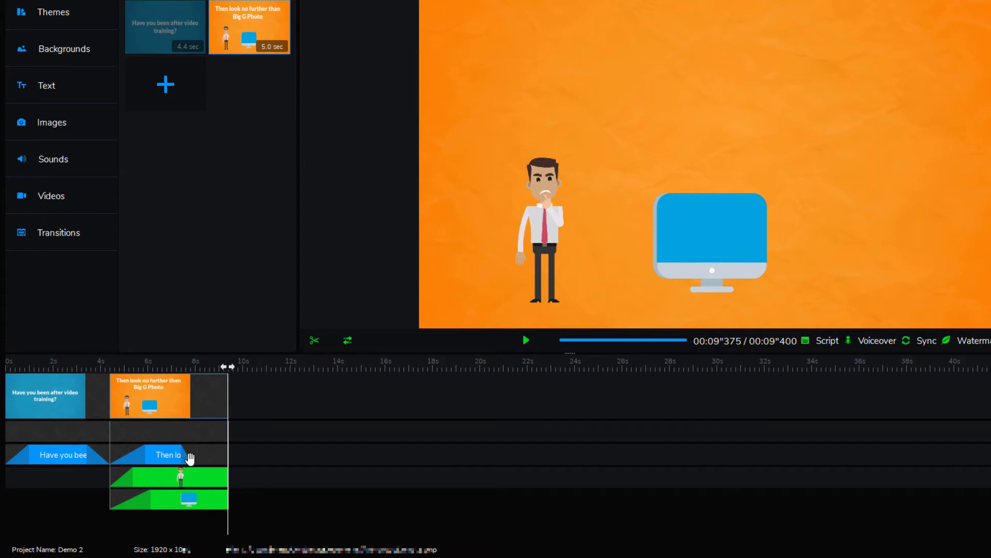
{"action": "left_click_drag", "start_coordinate": [184, 461], "coordinate": [221, 460]}
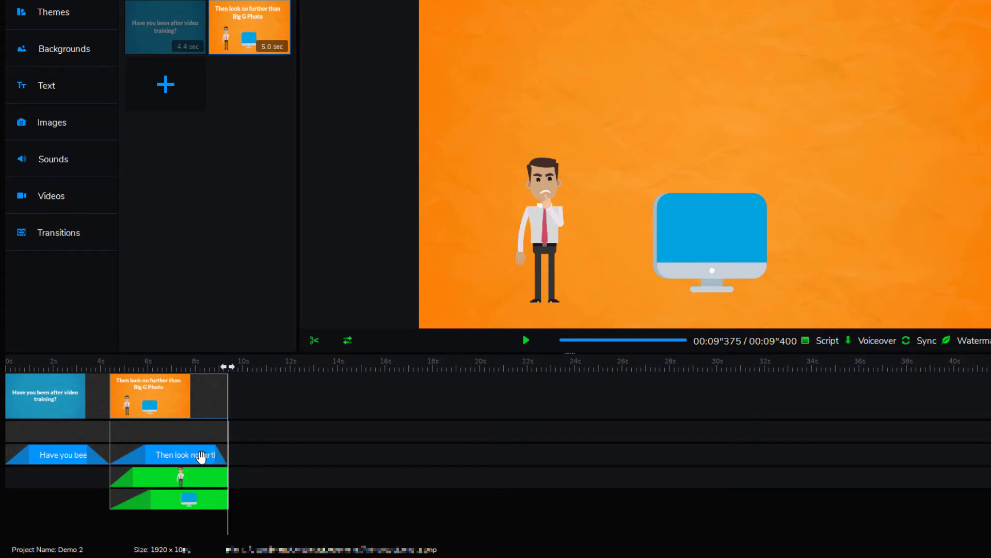
{"action": "left_click", "coordinate": [521, 339]}
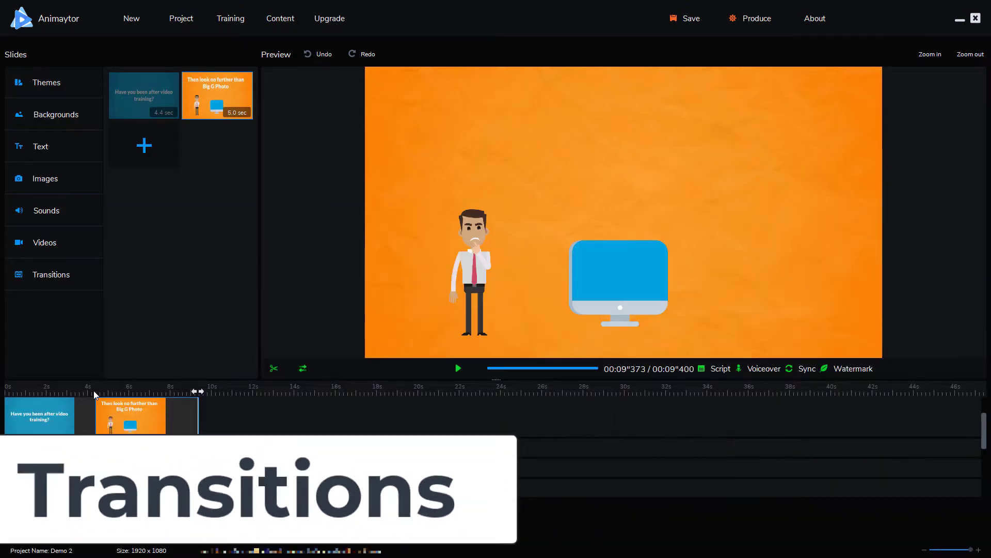
Step: Set the blue first slide's transition effect to Gif Animation
{"action": "left_click", "coordinate": [93, 391]}
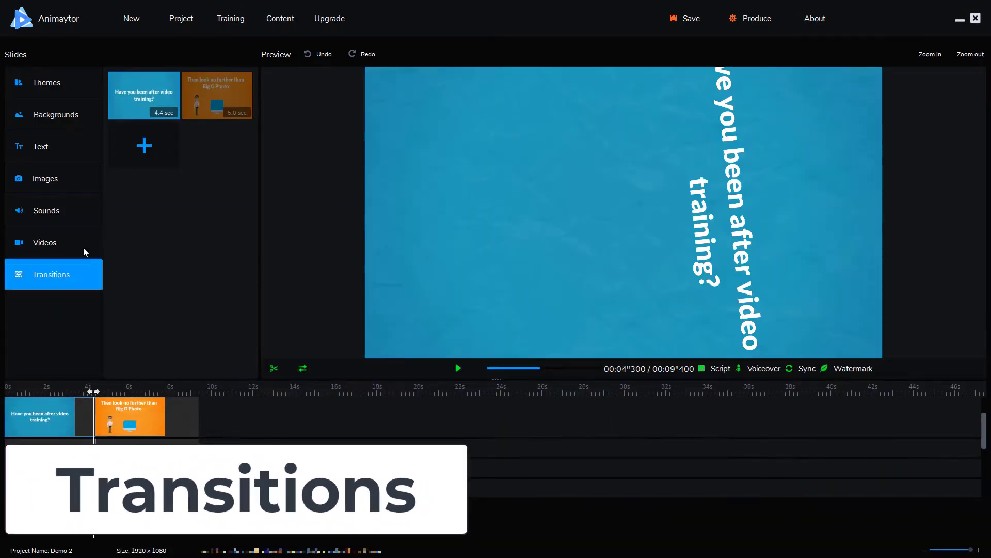
{"action": "left_click", "coordinate": [67, 272]}
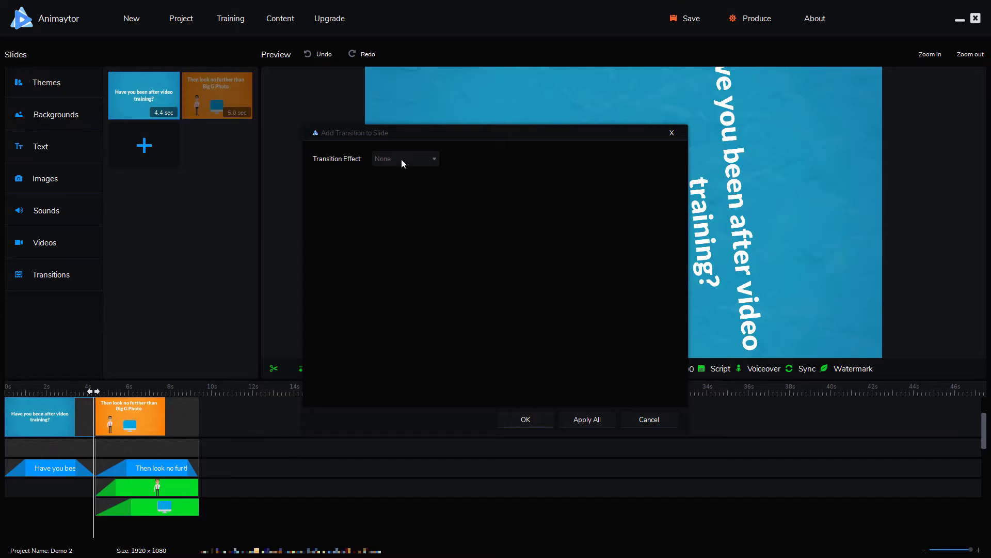
{"action": "left_click", "coordinate": [400, 159]}
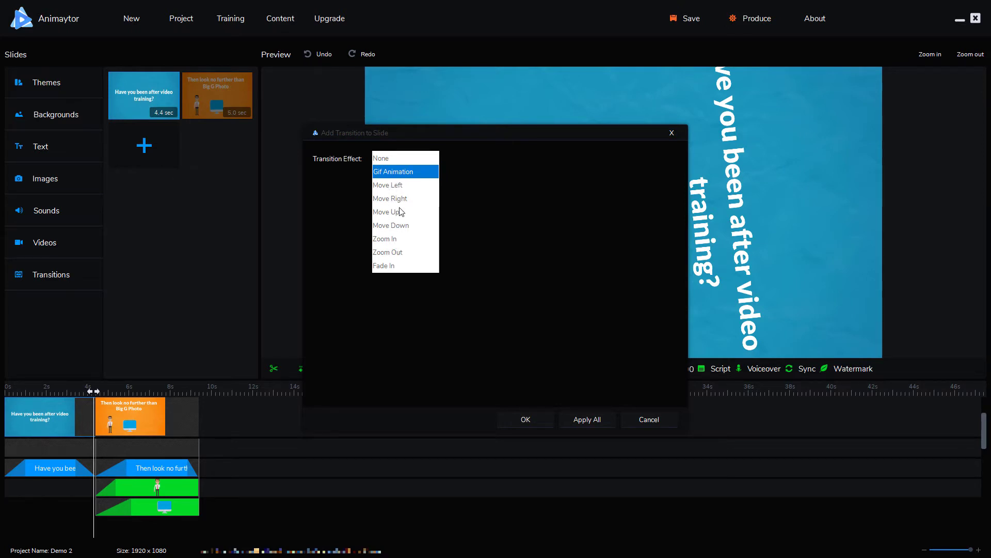
{"action": "left_click", "coordinate": [420, 174]}
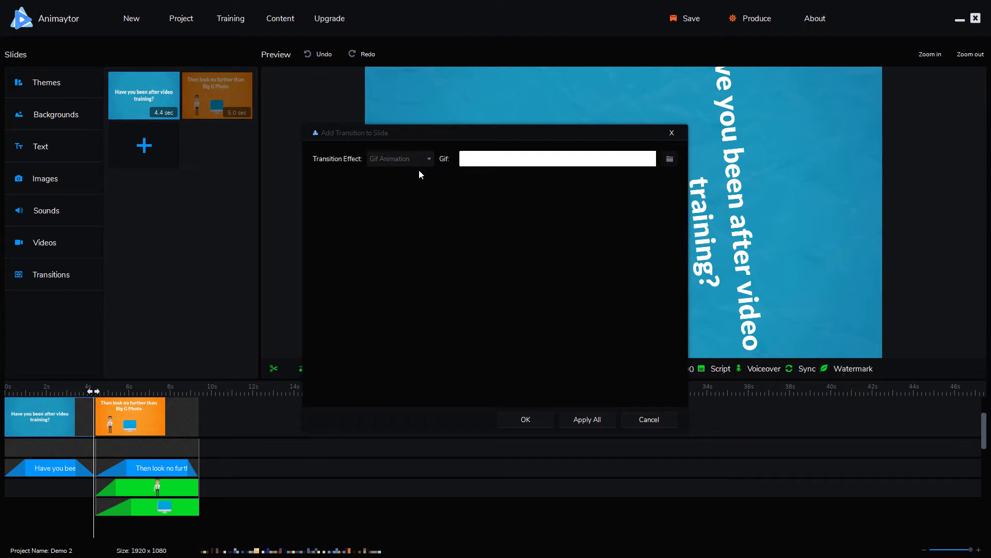
Step: Pick the red-dot OTO Motion Transition 097.gif as the transition and apply it
{"action": "left_click", "coordinate": [670, 158]}
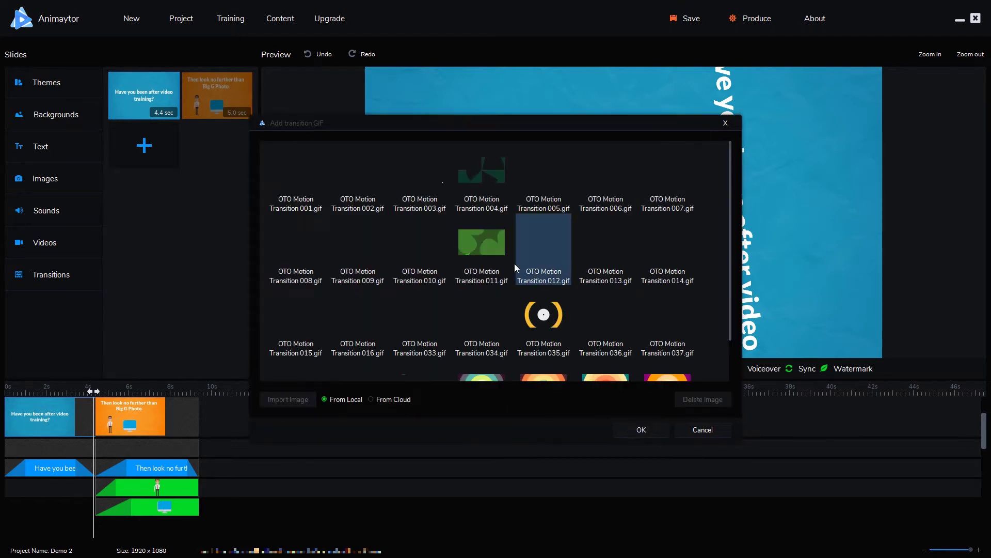
{"action": "scroll", "coordinate": [485, 354], "scroll_direction": "down", "scroll_amount": 10}
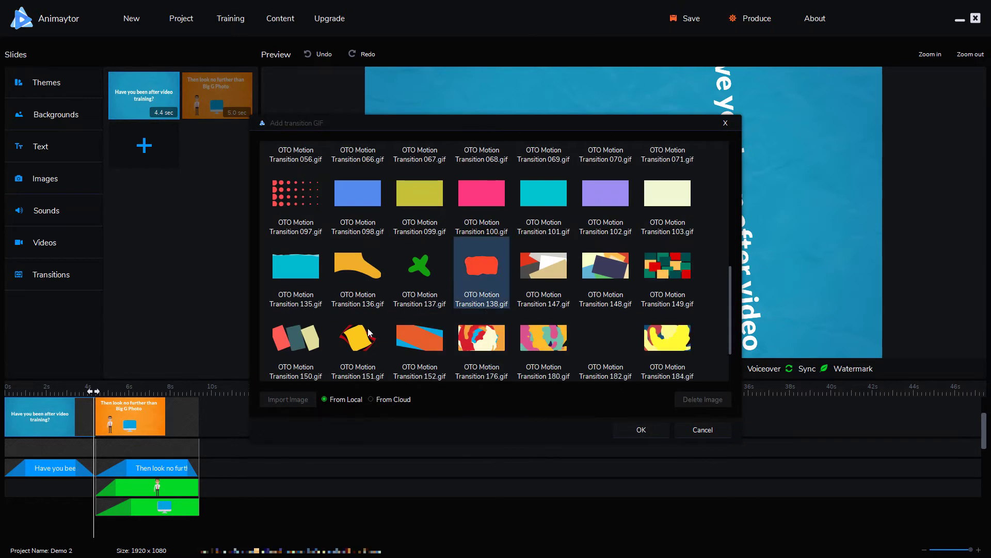
{"action": "scroll", "coordinate": [296, 205], "scroll_direction": "down", "scroll_amount": 1}
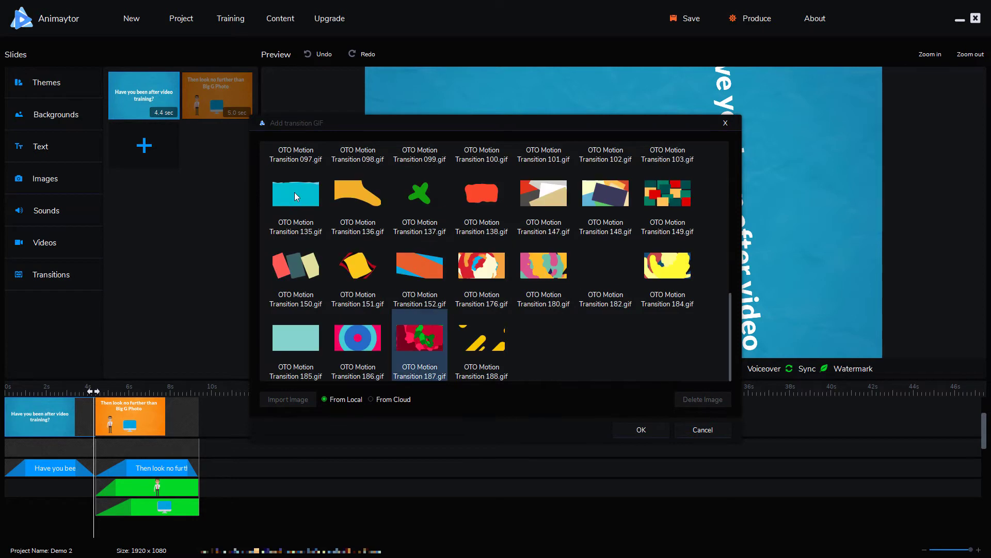
{"action": "left_click", "coordinate": [311, 294]}
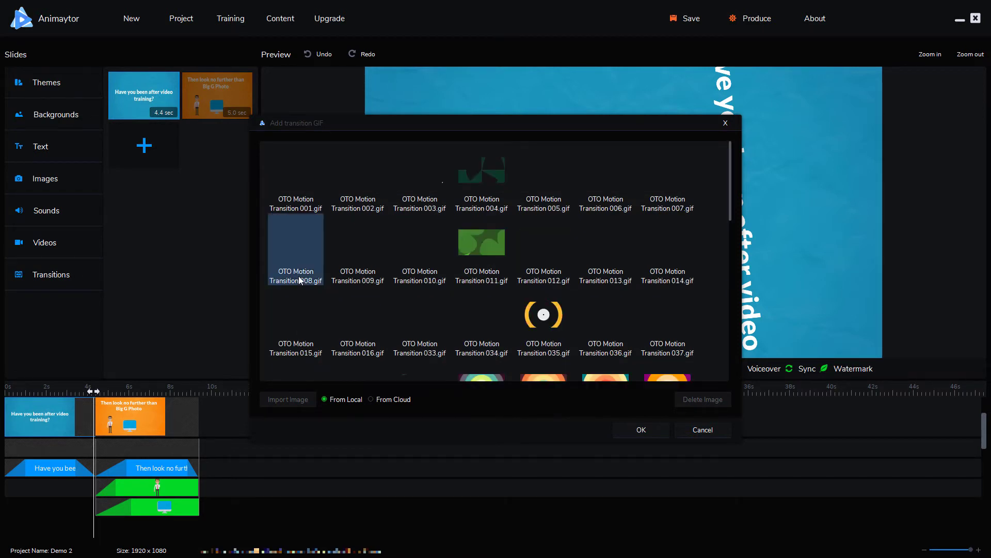
{"action": "scroll", "coordinate": [365, 239], "scroll_direction": "down", "scroll_amount": 3}
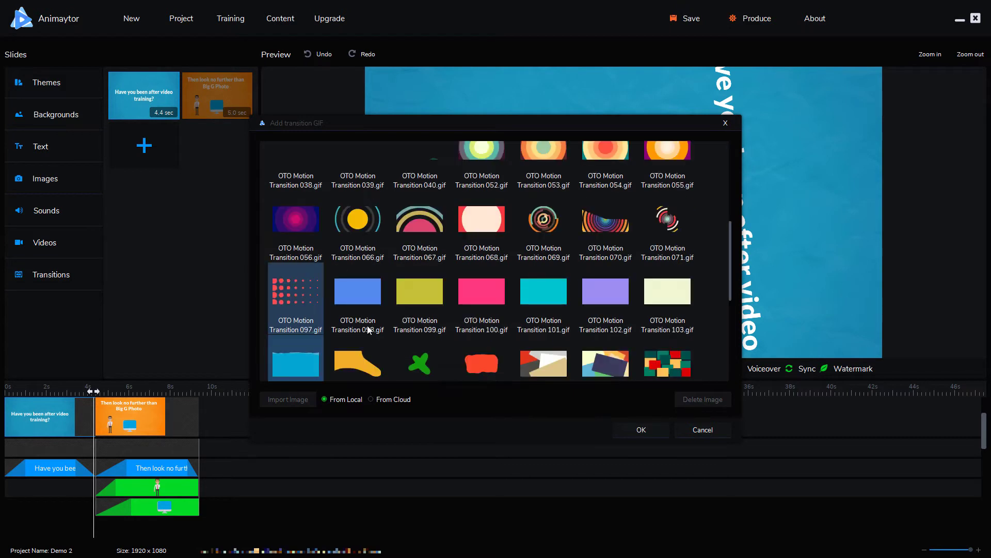
{"action": "left_click", "coordinate": [309, 289]}
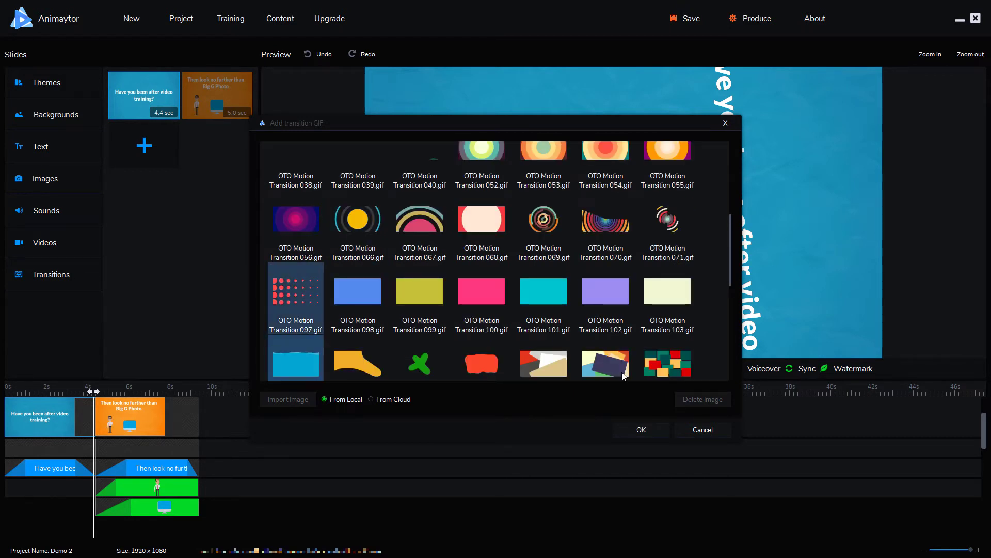
{"action": "left_click", "coordinate": [643, 430]}
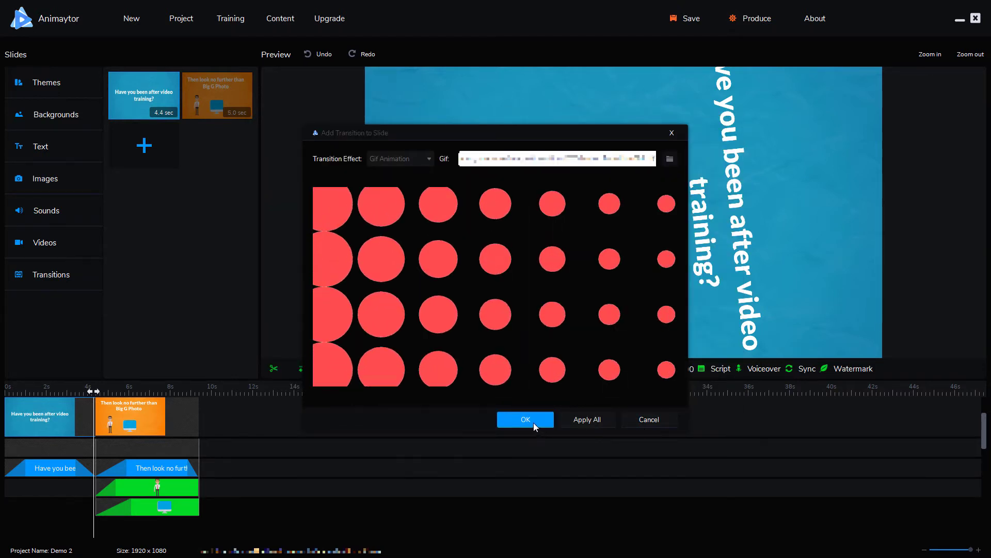
{"action": "left_click", "coordinate": [534, 422]}
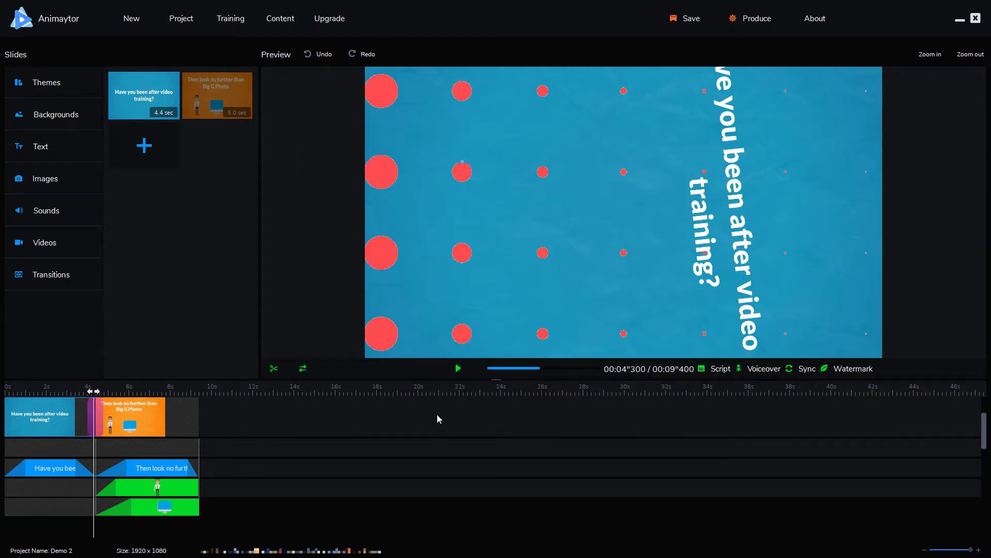
Step: Scrub and play through the red-dot transition, then show the 'Have you been after video training?' slide from 0 s
{"action": "left_click", "coordinate": [68, 392]}
{"action": "left_click_drag", "start_coordinate": [71, 392], "coordinate": [30, 391]}
{"action": "left_click", "coordinate": [458, 369]}
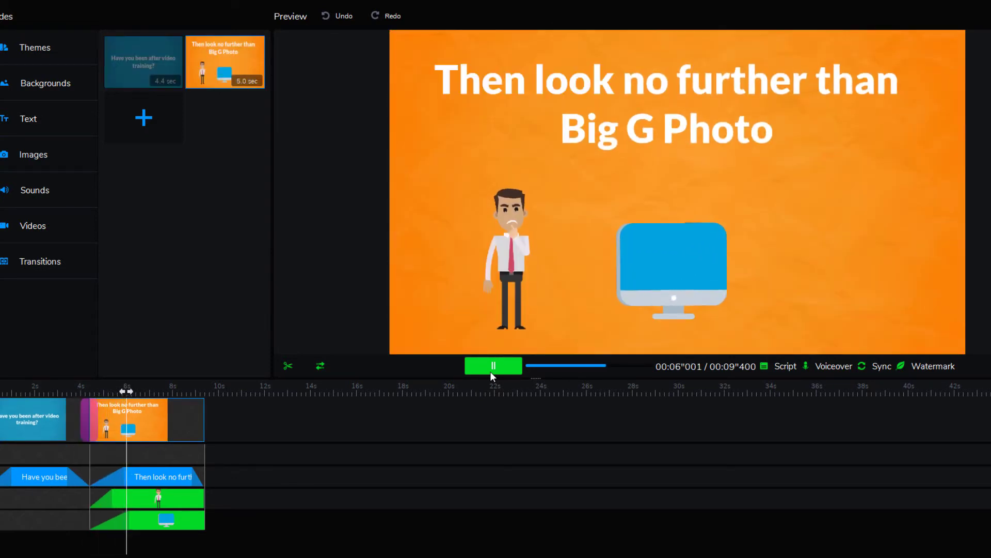
{"action": "left_click", "coordinate": [491, 372]}
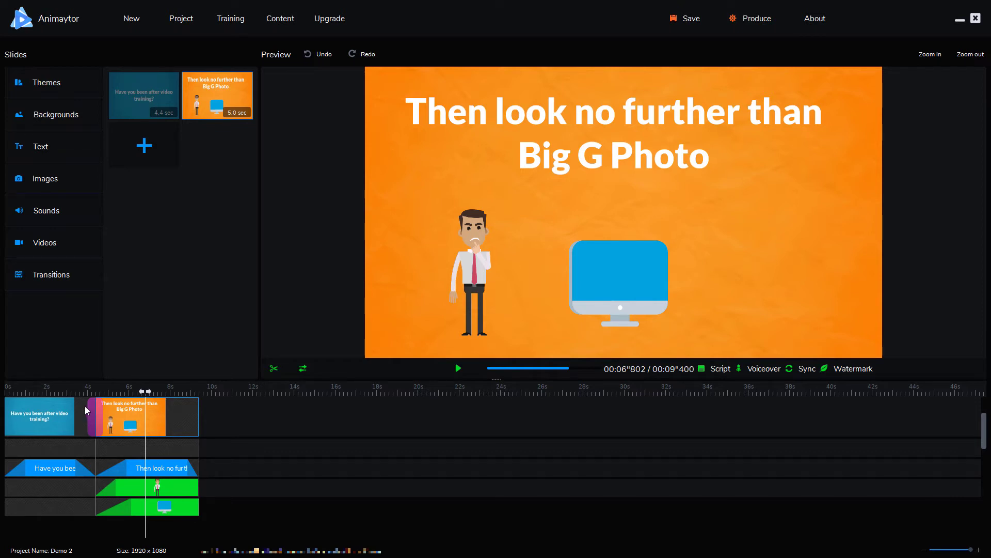
{"action": "left_click", "coordinate": [91, 407]}
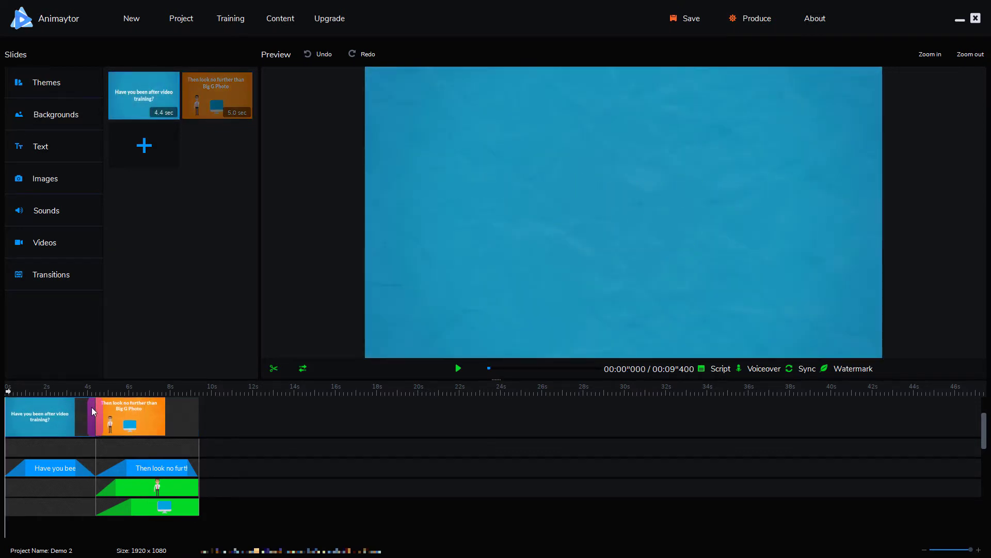
Step: Set the first slide's Transition Effect to None, removing the red-dot GIF
{"action": "right_click", "coordinate": [91, 407]}
{"action": "mouse_move", "coordinate": [110, 418]}
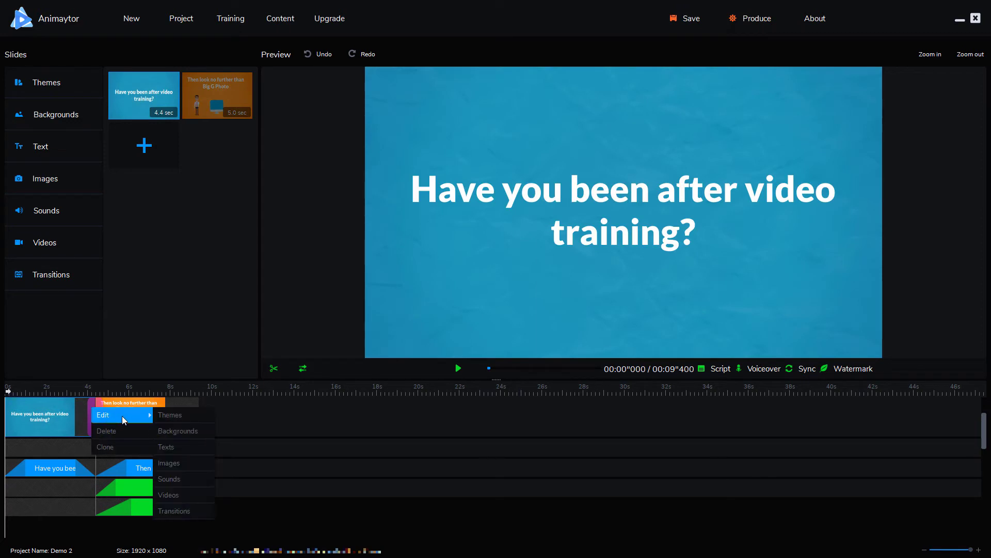
{"action": "left_click", "coordinate": [184, 499]}
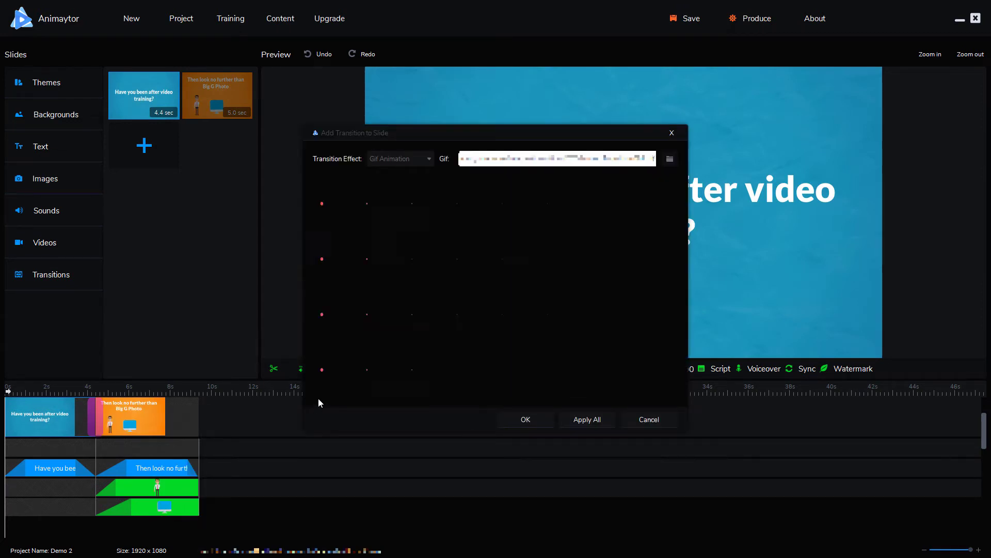
{"action": "left_click", "coordinate": [409, 159]}
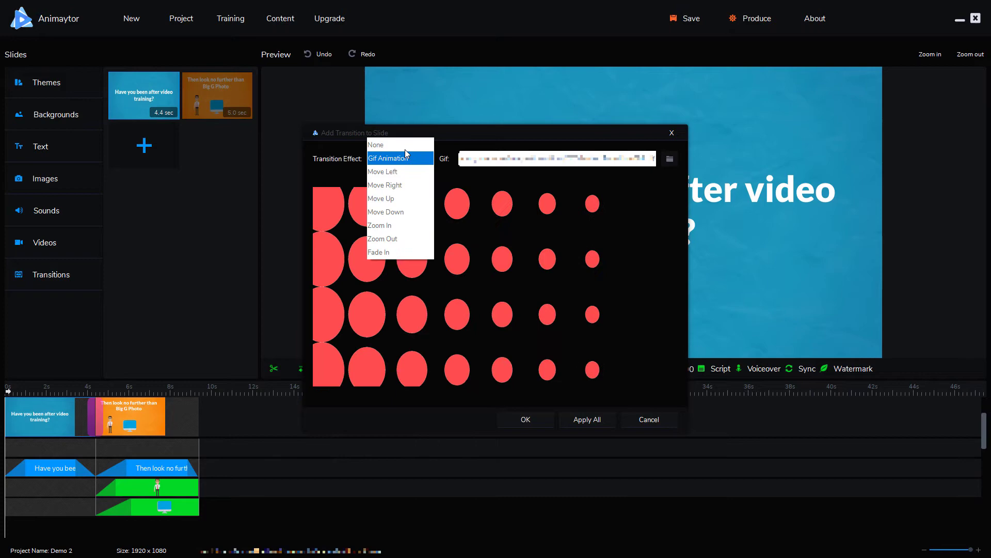
{"action": "left_click", "coordinate": [405, 151]}
{"action": "left_click", "coordinate": [532, 421]}
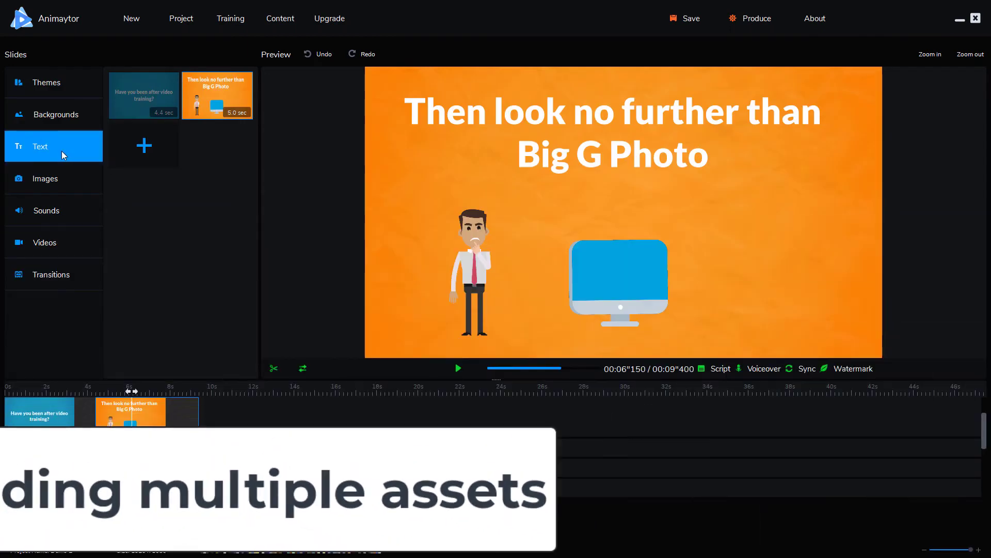
Step: Add a second text box reading 'Big G Photo' in black to the orange slide
{"action": "left_click", "coordinate": [61, 151]}
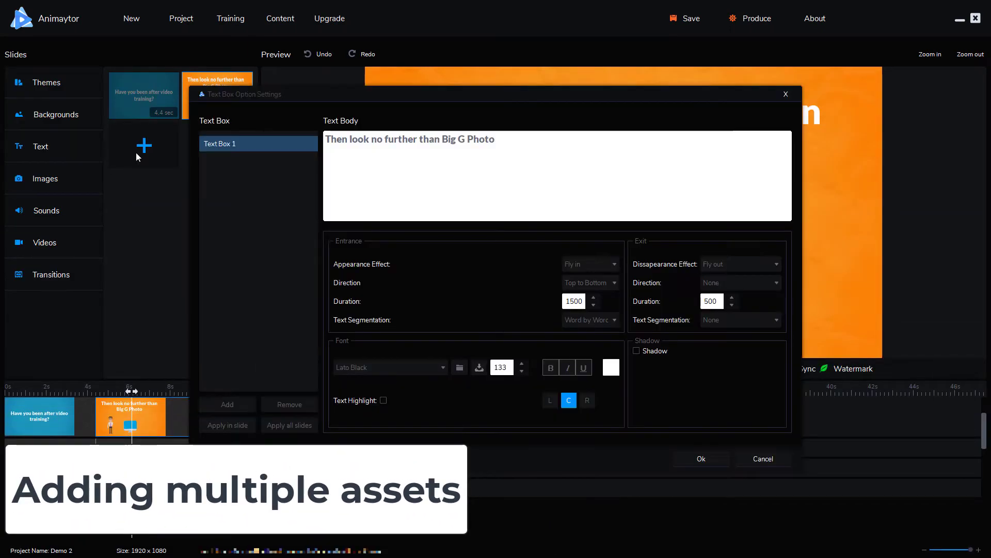
{"action": "left_click", "coordinate": [239, 407]}
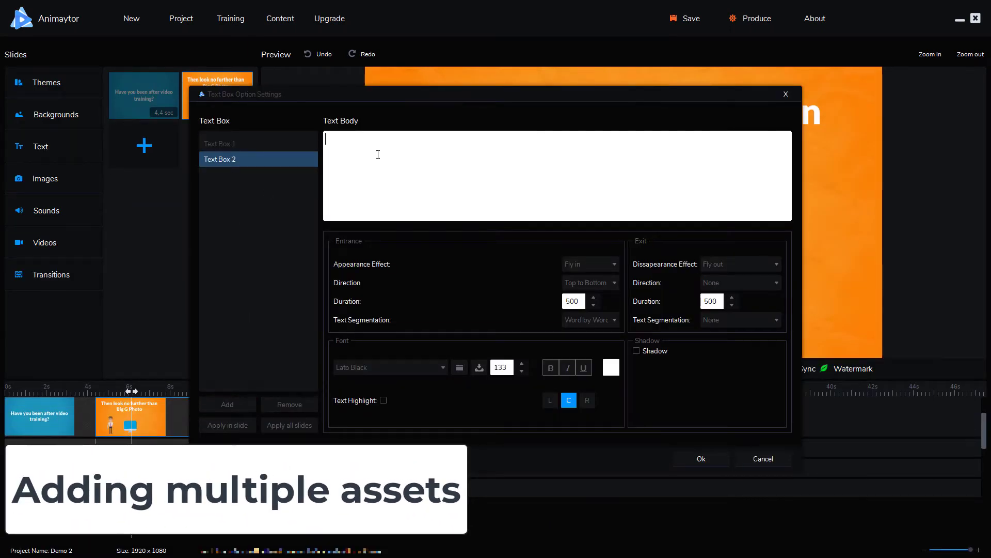
{"action": "type", "text": "Big G"}
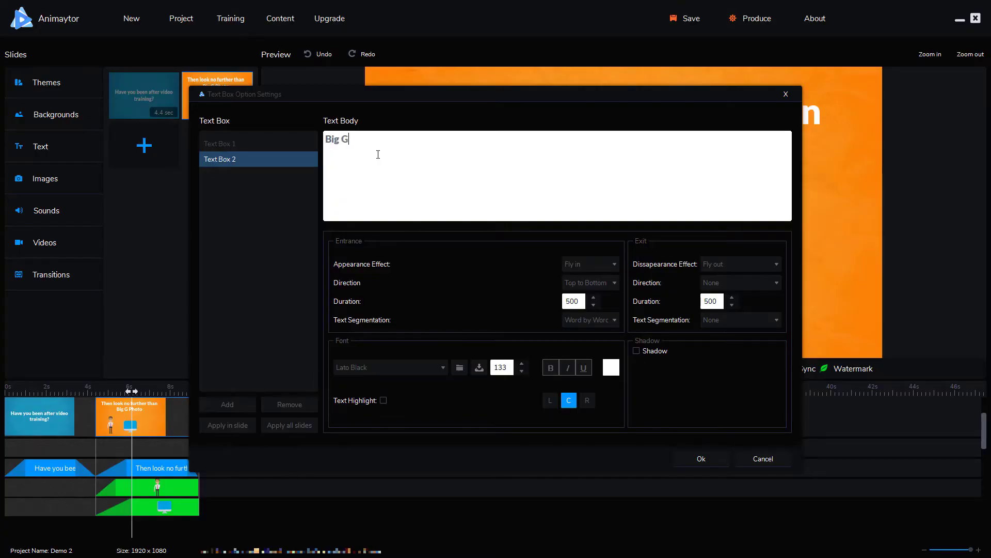
{"action": "type", "text": " Photo"}
{"action": "left_click", "coordinate": [611, 368]}
{"action": "left_click", "coordinate": [616, 285]}
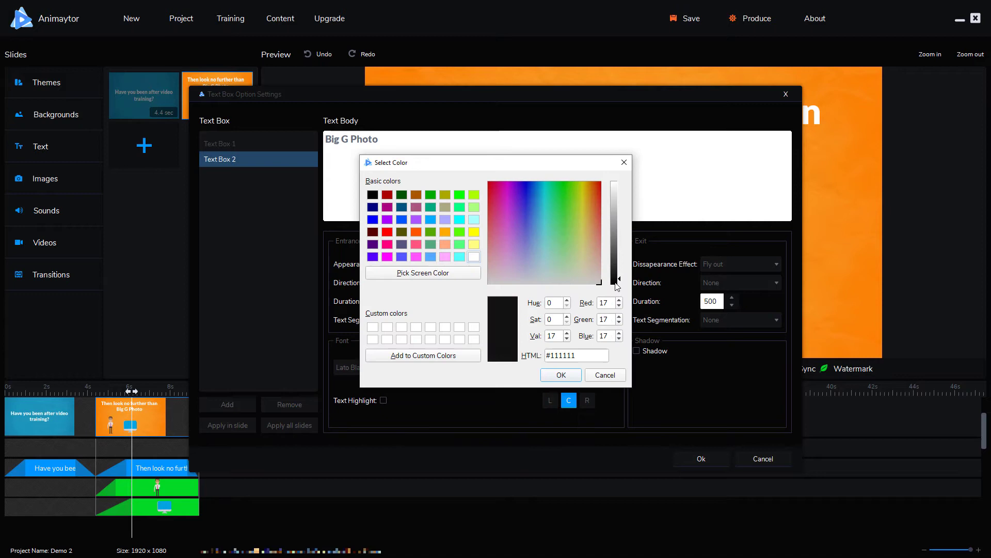
{"action": "left_click", "coordinate": [617, 285]}
{"action": "left_click", "coordinate": [561, 375]}
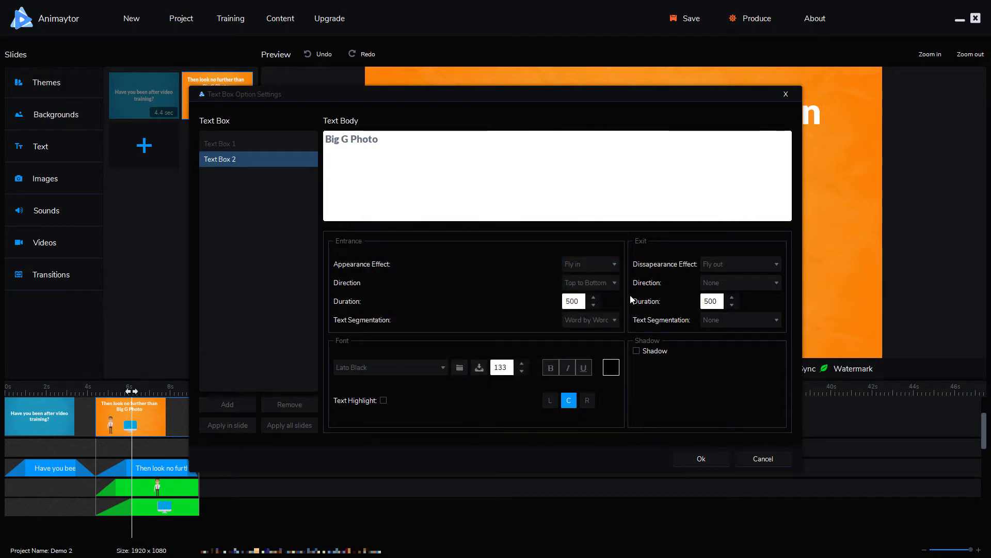
{"action": "left_click", "coordinate": [700, 459]}
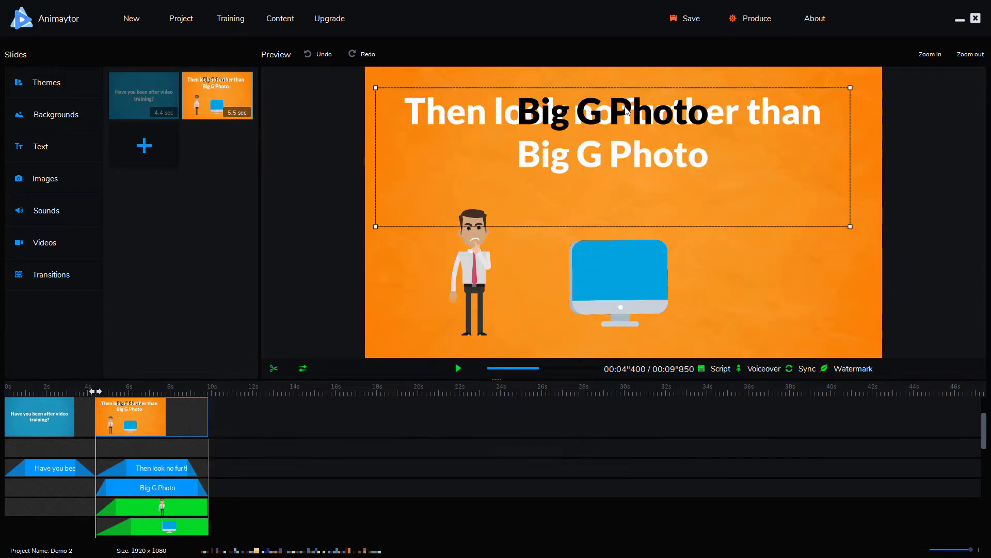
Step: Move the Big G Photo text over the monitor and reduce its font size to 50
{"action": "left_click_drag", "start_coordinate": [623, 206], "coordinate": [598, 279]}
{"action": "double_click", "coordinate": [598, 280]}
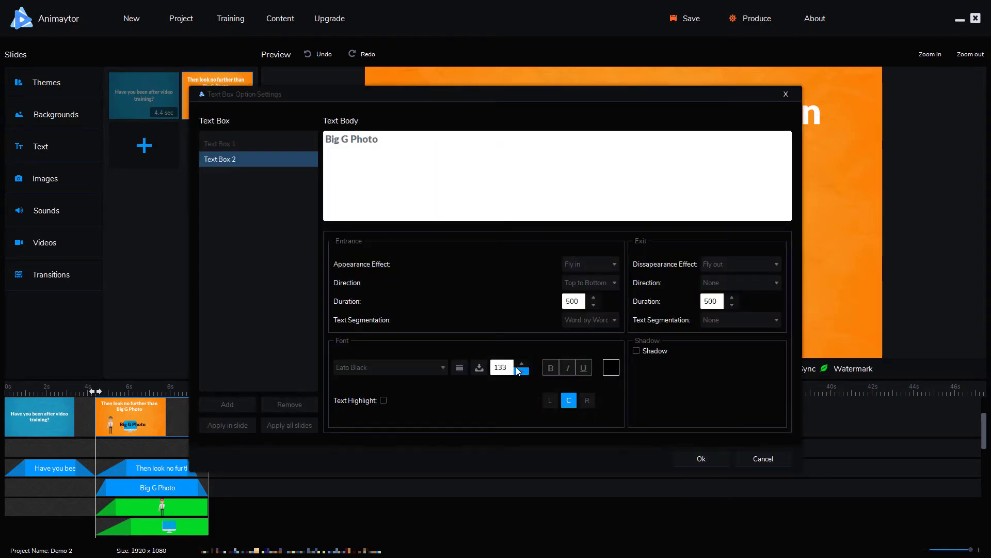
{"action": "left_click_drag", "start_coordinate": [511, 366], "coordinate": [478, 367]}
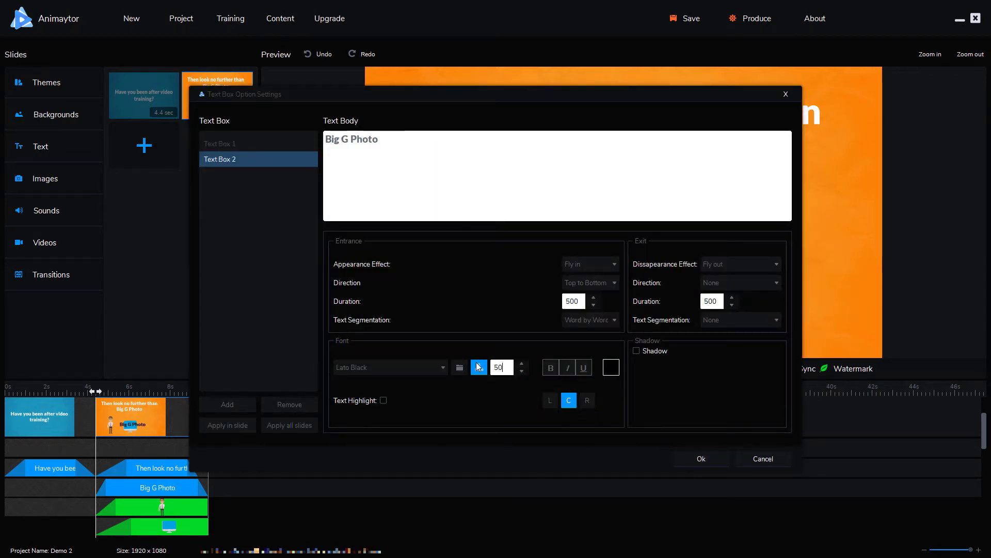
{"action": "left_click", "coordinate": [693, 460]}
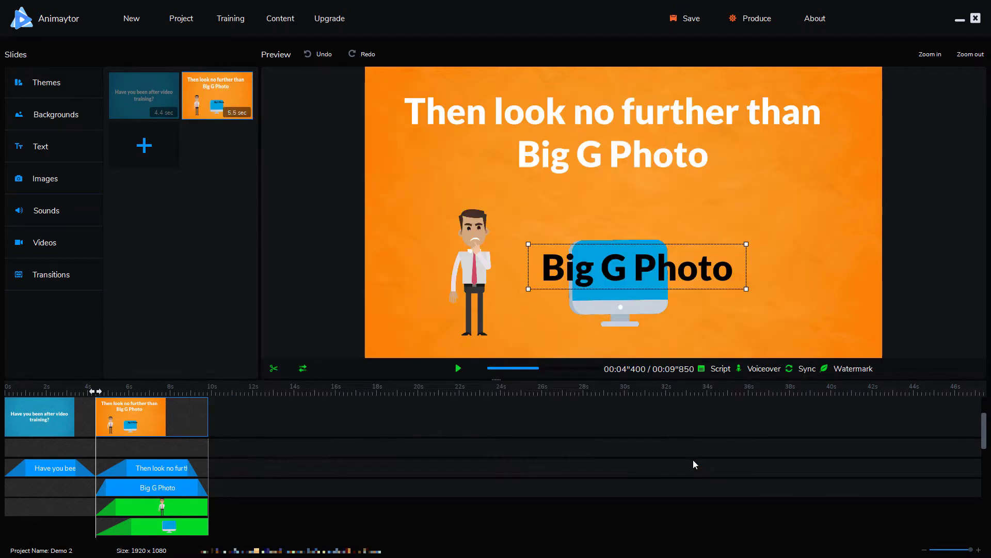
Step: Place Big G Photo on the monitor screen, widen its entrance ramp, and play the slide
{"action": "left_click_drag", "start_coordinate": [634, 254], "coordinate": [618, 272]}
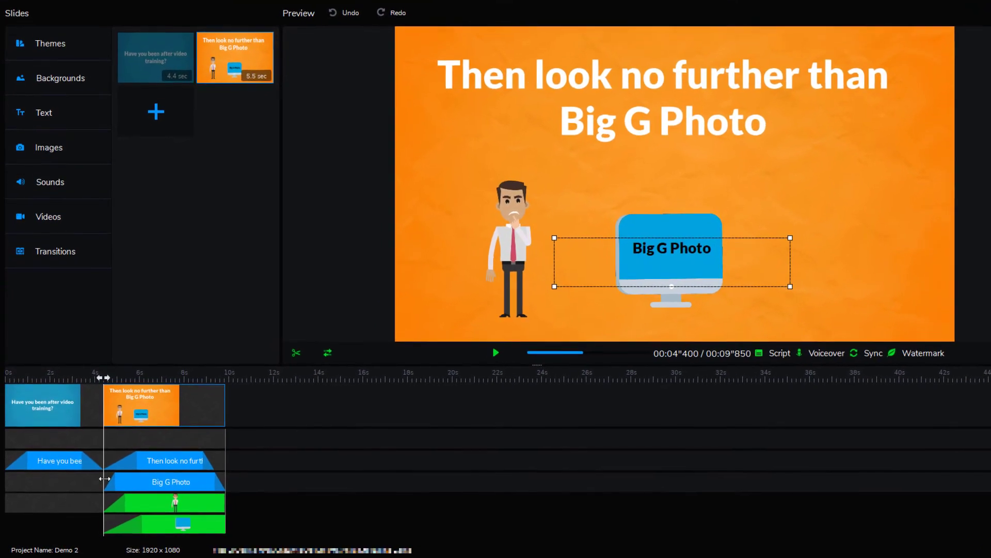
{"action": "mouse_move", "coordinate": [141, 479]}
{"action": "left_mouse_down"}
{"action": "mouse_move", "coordinate": [120, 485]}
{"action": "mouse_move", "coordinate": [185, 480]}
{"action": "mouse_move", "coordinate": [152, 481]}
{"action": "left_mouse_up"}
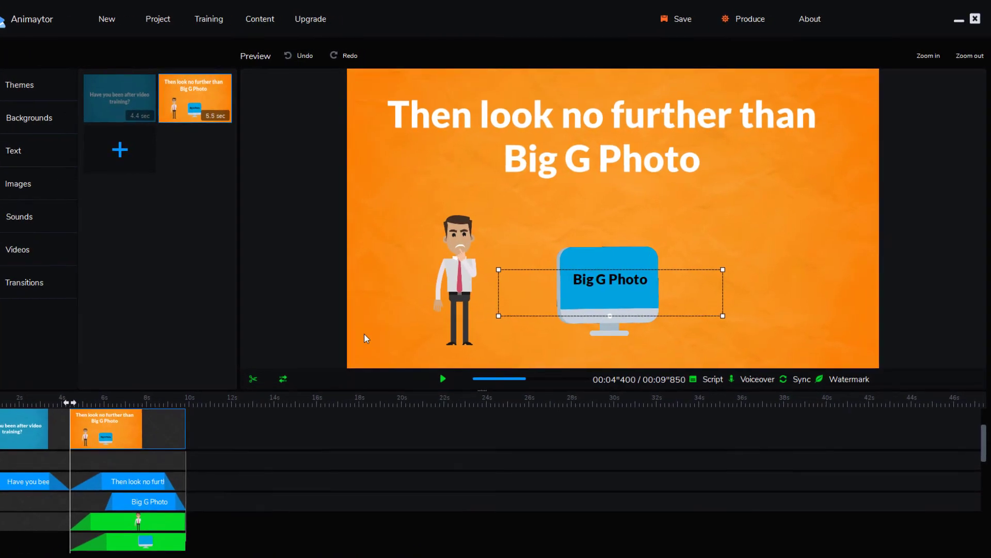
{"action": "left_click", "coordinate": [430, 300]}
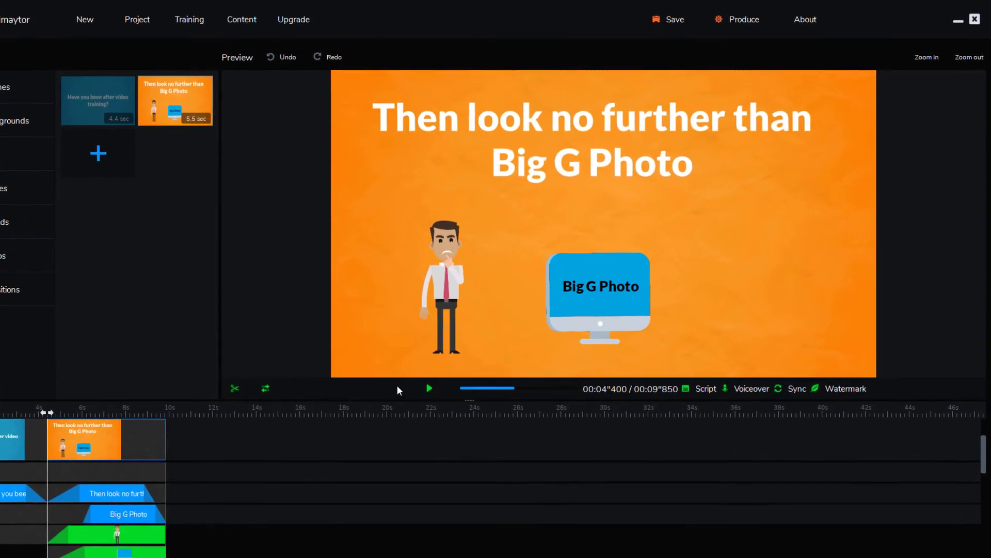
{"action": "left_click", "coordinate": [415, 389]}
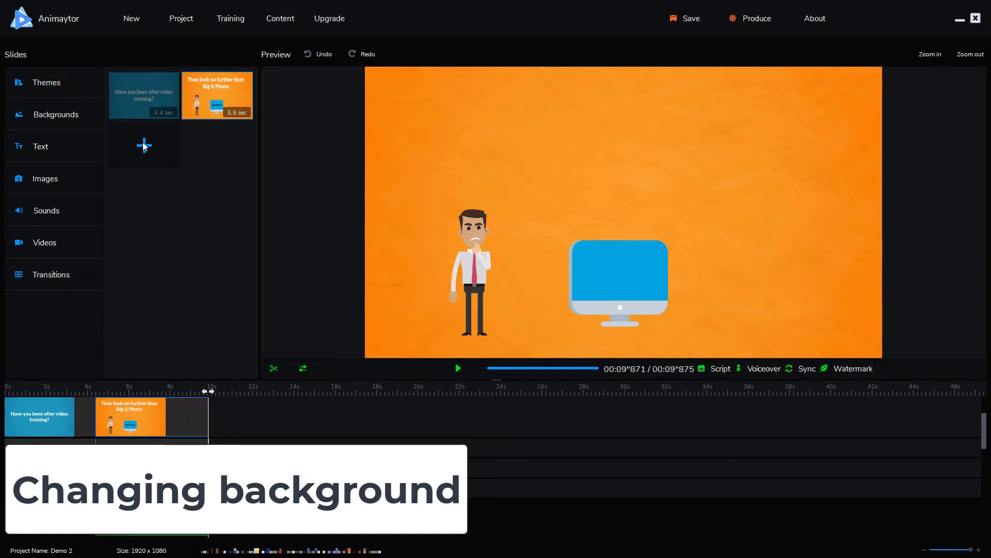
Step: Add a new slide and select the green third slide on the timeline
{"action": "left_click", "coordinate": [144, 146]}
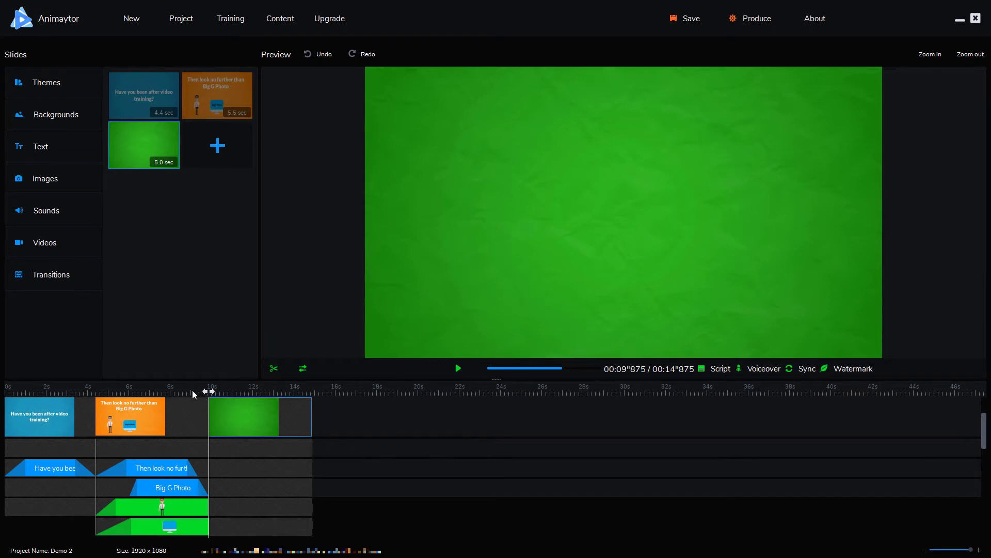
{"action": "left_click", "coordinate": [192, 391]}
{"action": "left_click_drag", "start_coordinate": [192, 392], "coordinate": [220, 394]}
{"action": "left_click", "coordinate": [223, 410]}
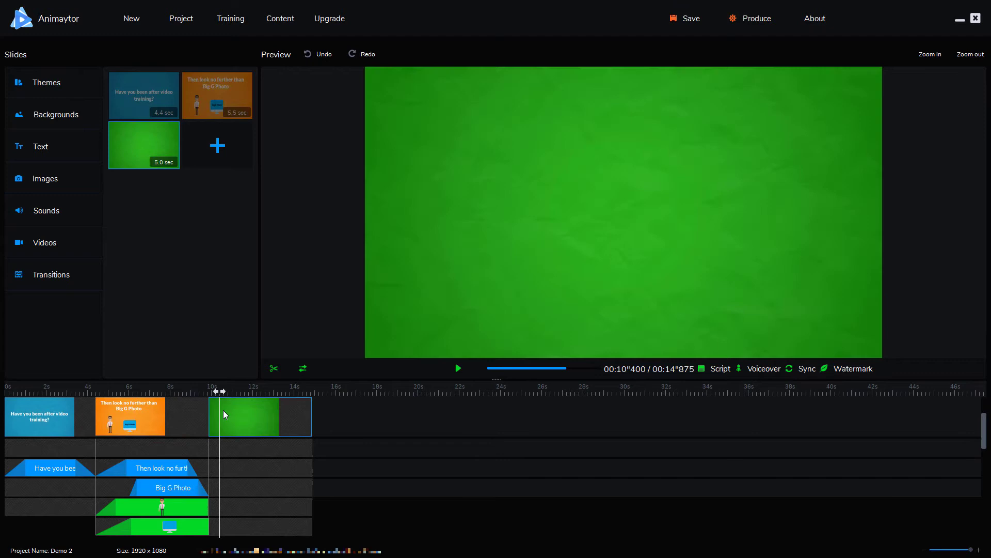
Step: Choose bg-bright-orange.jpg as the green slide's background image
{"action": "right_click", "coordinate": [483, 168]}
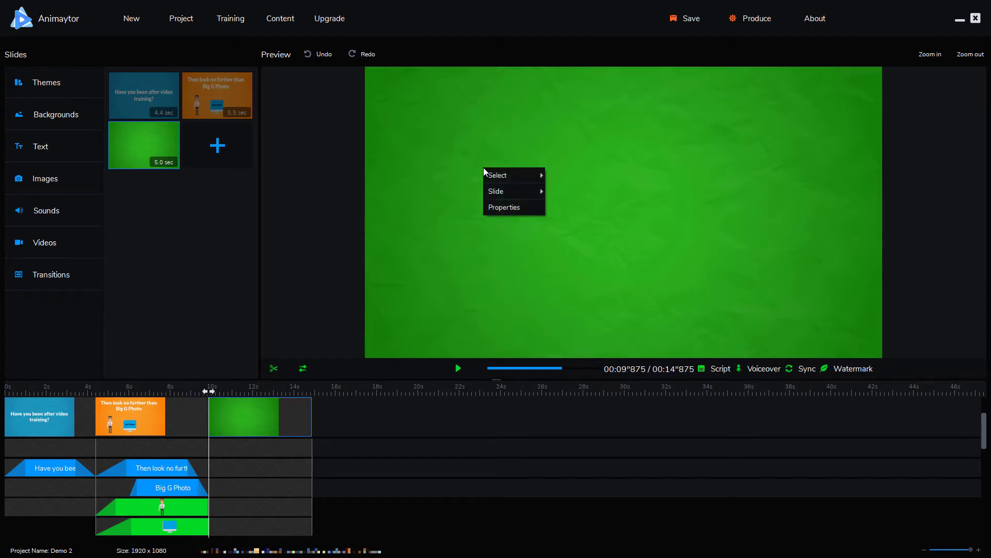
{"action": "mouse_move", "coordinate": [534, 197]}
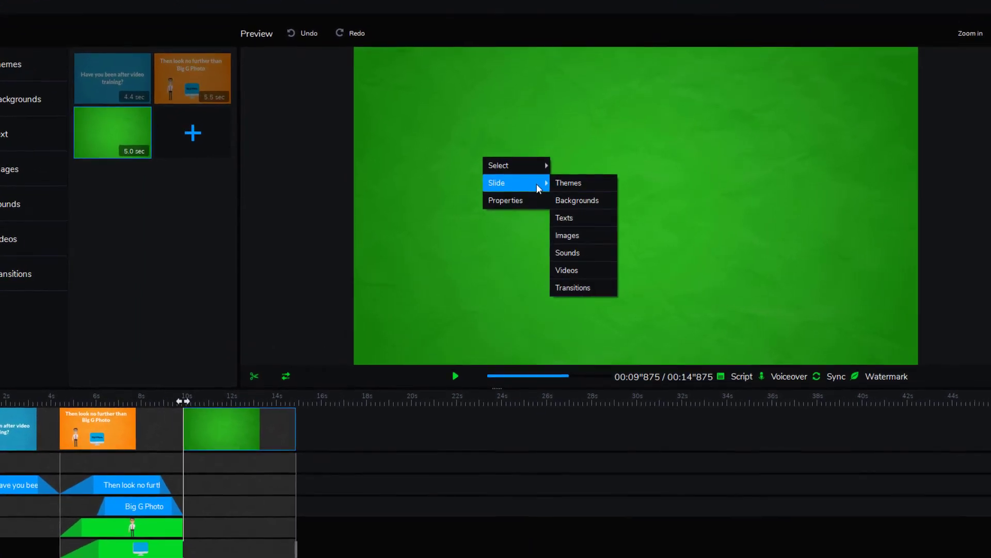
{"action": "left_click", "coordinate": [582, 200]}
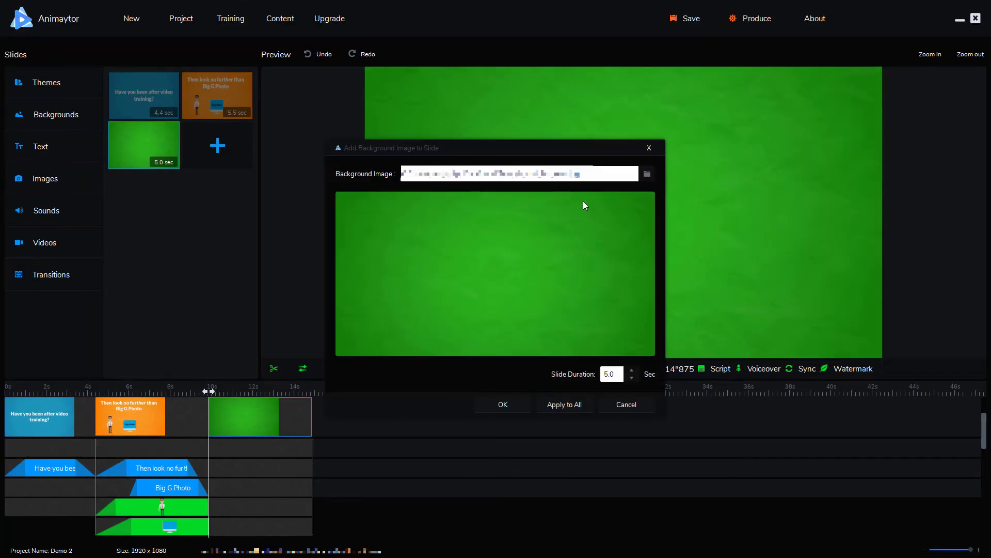
{"action": "left_click", "coordinate": [663, 163]}
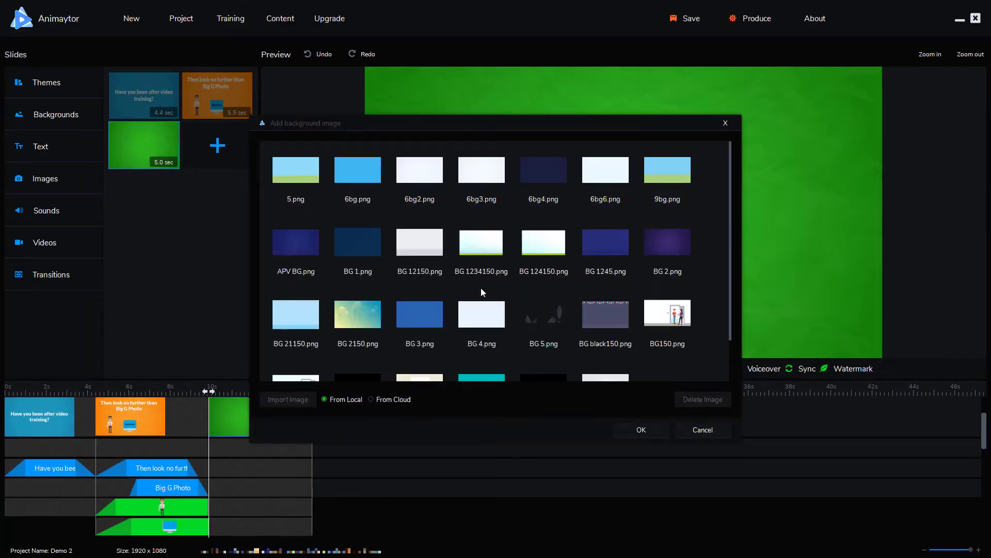
{"action": "scroll", "coordinate": [408, 330], "scroll_direction": "down", "scroll_amount": 5}
{"action": "scroll", "coordinate": [410, 305], "scroll_direction": "down", "scroll_amount": 10}
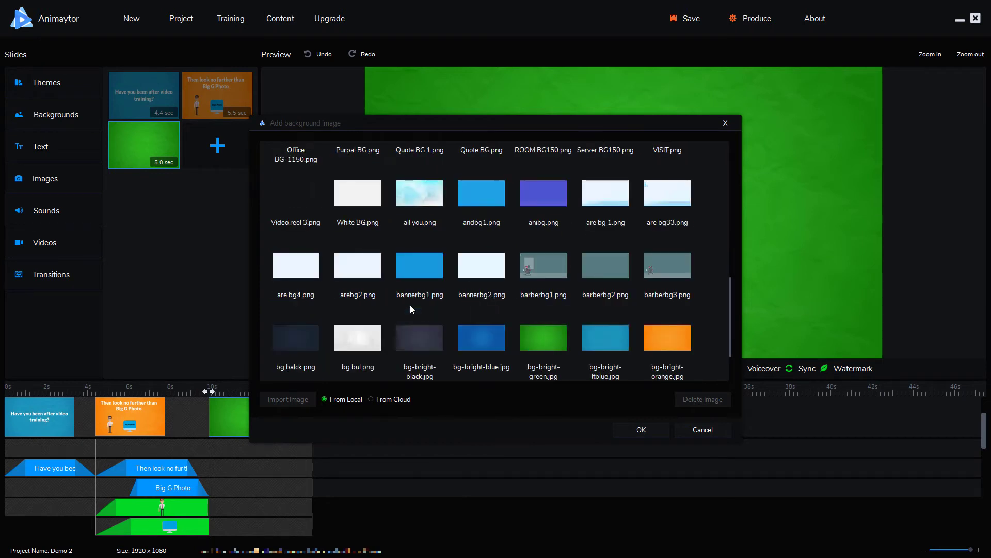
{"action": "scroll", "coordinate": [659, 200], "scroll_direction": "up", "scroll_amount": 5}
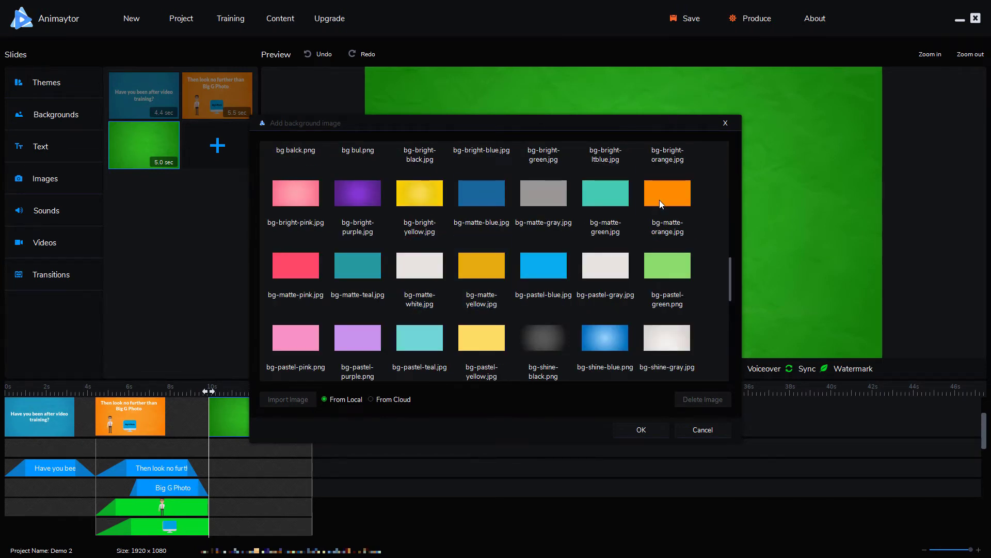
{"action": "scroll", "coordinate": [576, 241], "scroll_direction": "up", "scroll_amount": 10}
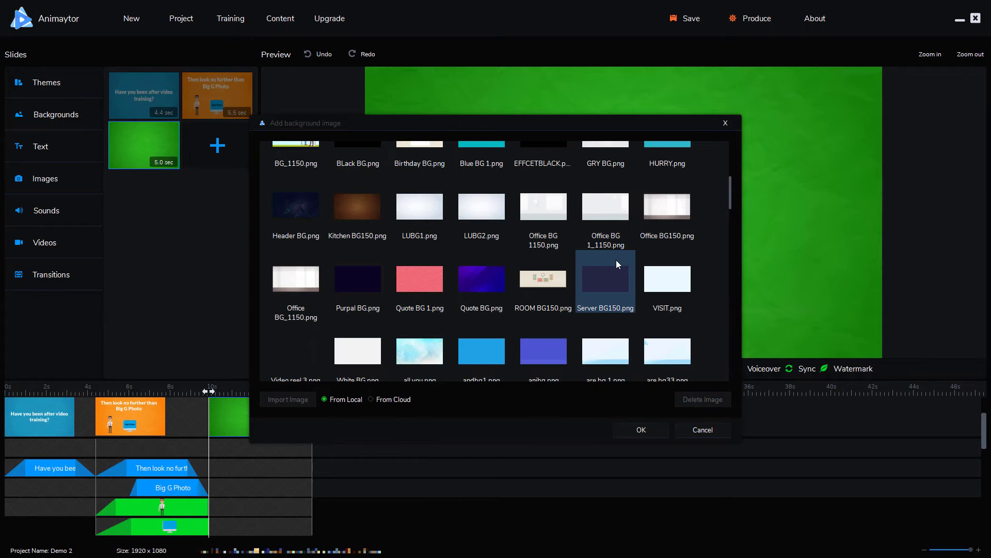
{"action": "scroll", "coordinate": [616, 259], "scroll_direction": "down", "scroll_amount": 12}
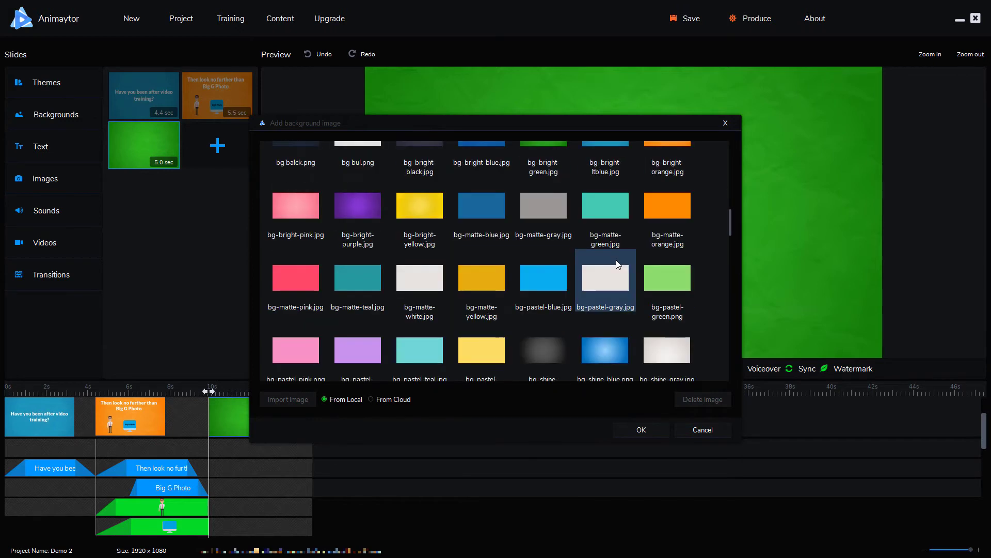
{"action": "left_click", "coordinate": [672, 144]}
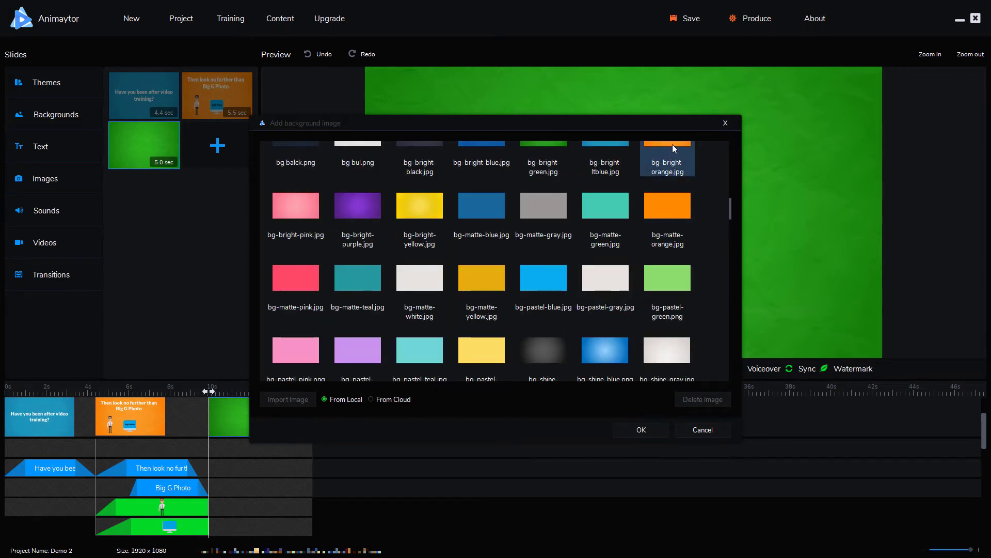
{"action": "left_click", "coordinate": [639, 432]}
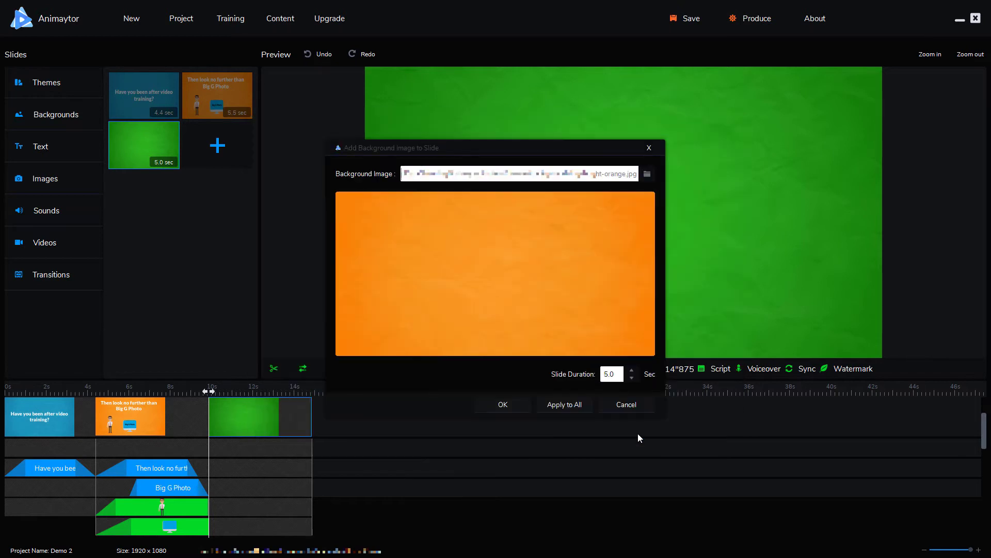
Step: Apply the bright orange background and play from slide 2 into the third slide
{"action": "left_click", "coordinate": [511, 404]}
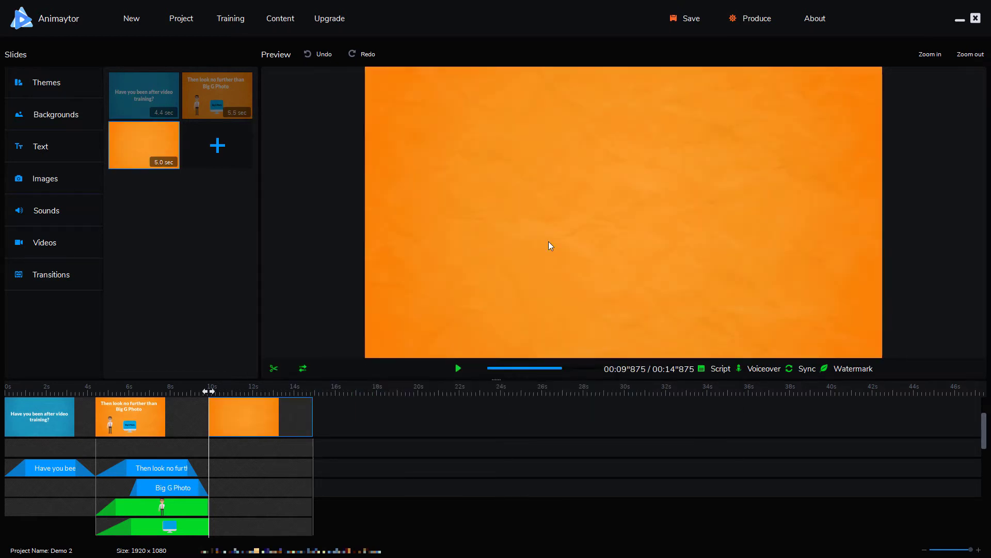
{"action": "left_click", "coordinate": [192, 388]}
{"action": "left_click", "coordinate": [459, 370]}
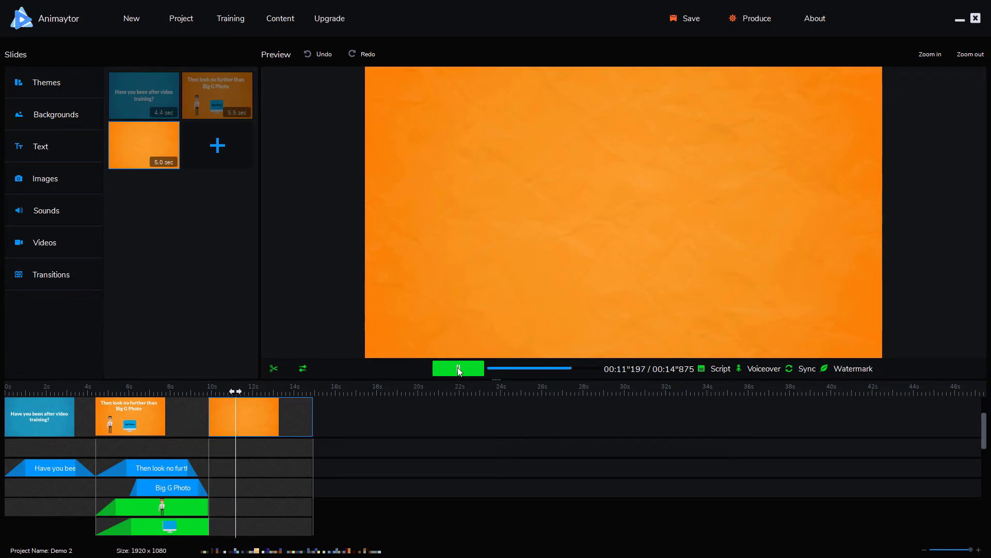
Step: Stop playback, trim the third slide to 3.3 seconds, and try adding a transition
{"action": "left_click", "coordinate": [458, 370]}
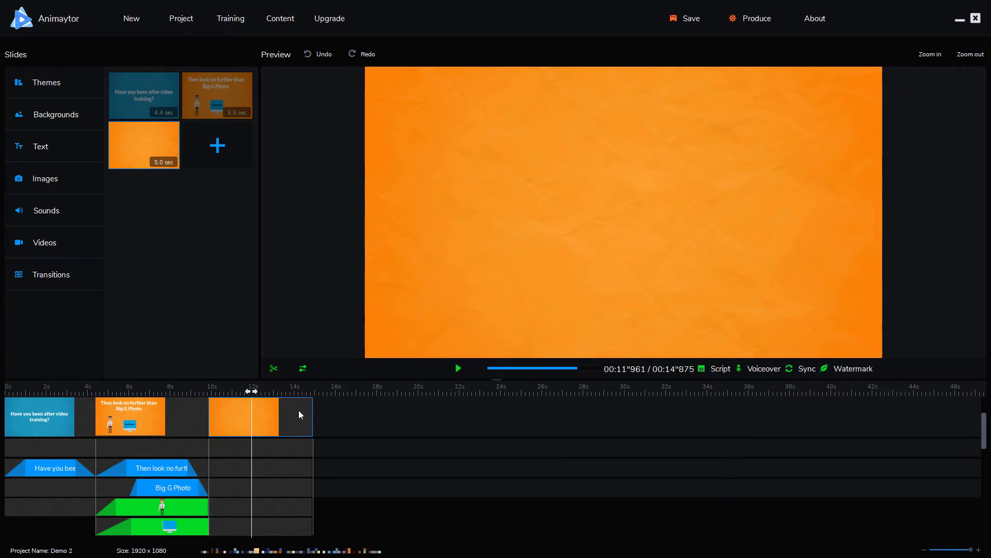
{"action": "left_click_drag", "start_coordinate": [313, 408], "coordinate": [277, 412]}
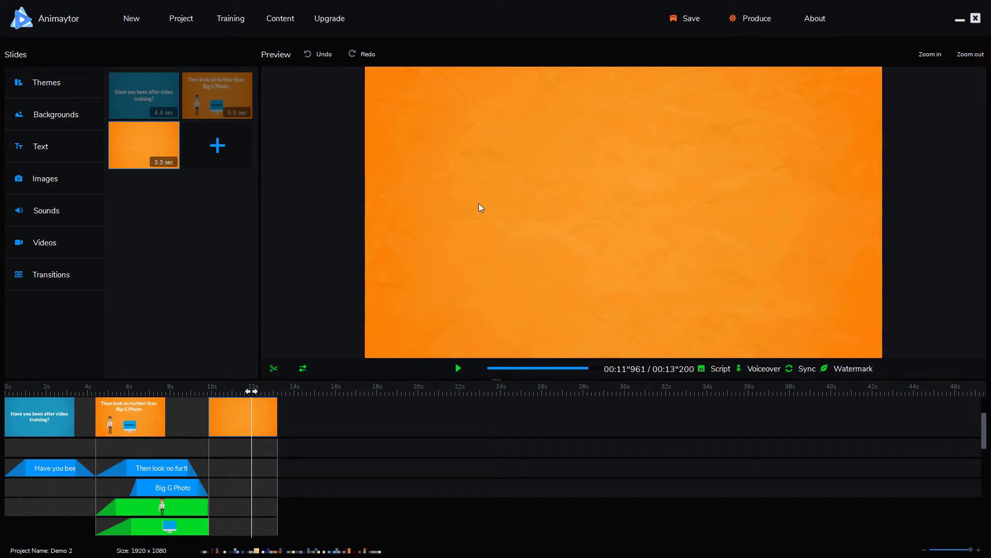
{"action": "left_click", "coordinate": [57, 270]}
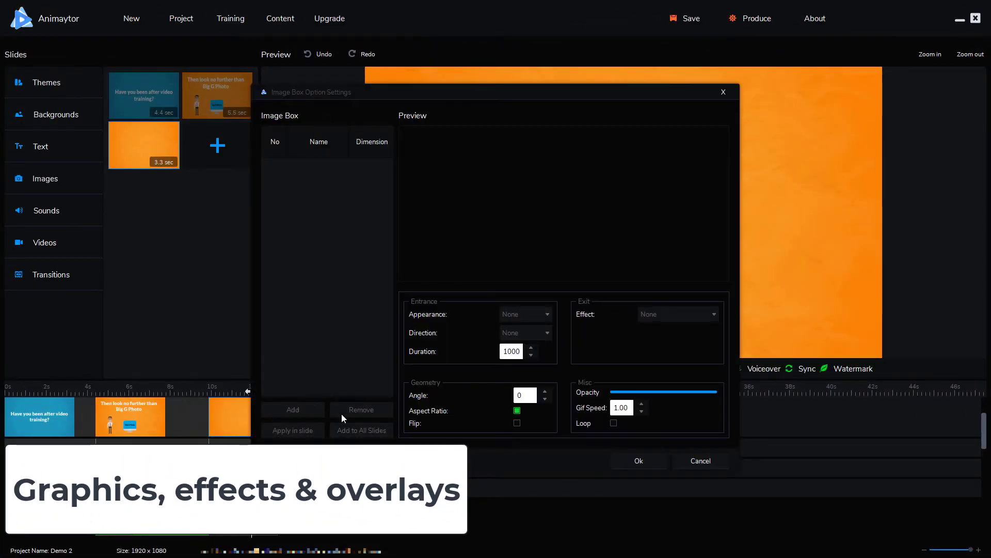
Step: Browse the image library's Graphics, Effects, Overlays and Shapes categories, then close it without adding an image
{"action": "left_click", "coordinate": [298, 412]}
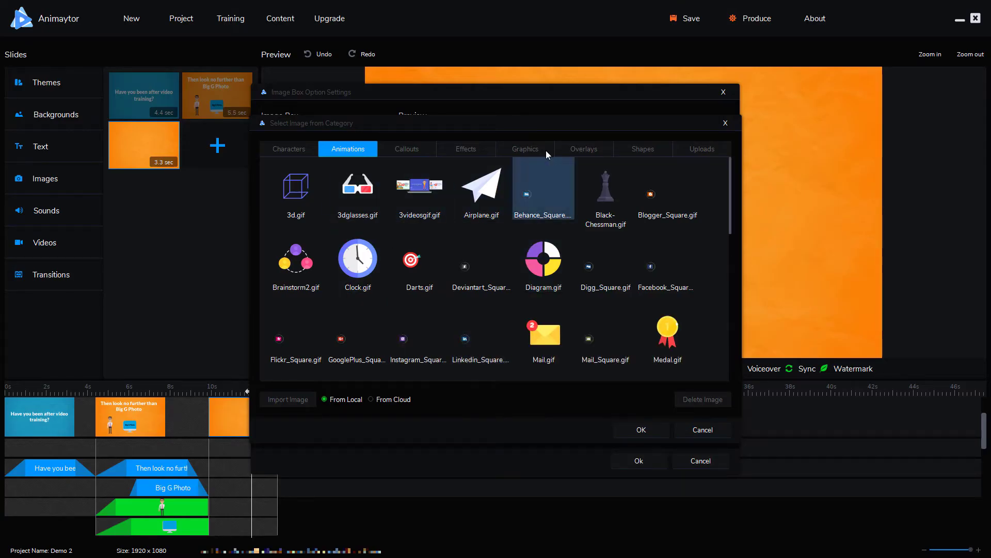
{"action": "left_click", "coordinate": [513, 149]}
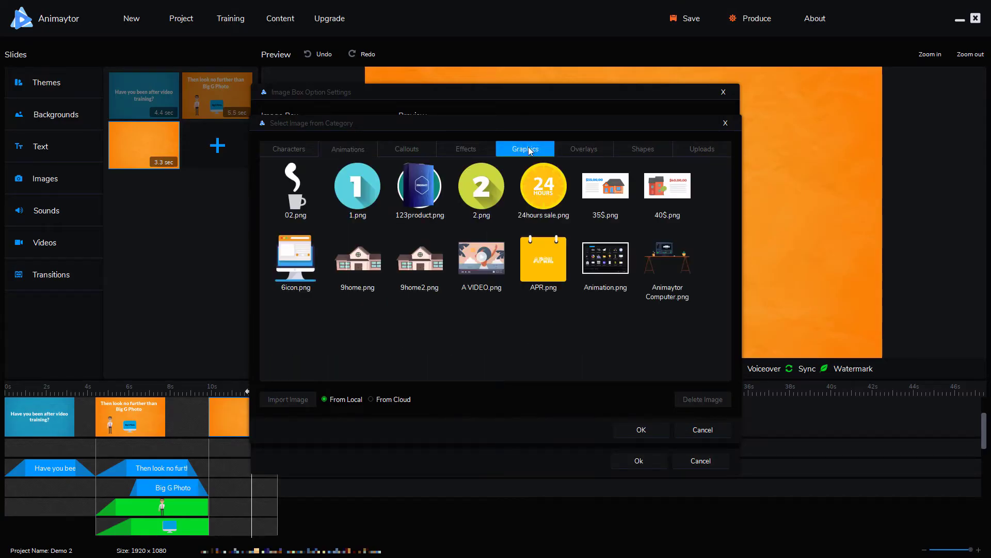
{"action": "left_click", "coordinate": [457, 148]}
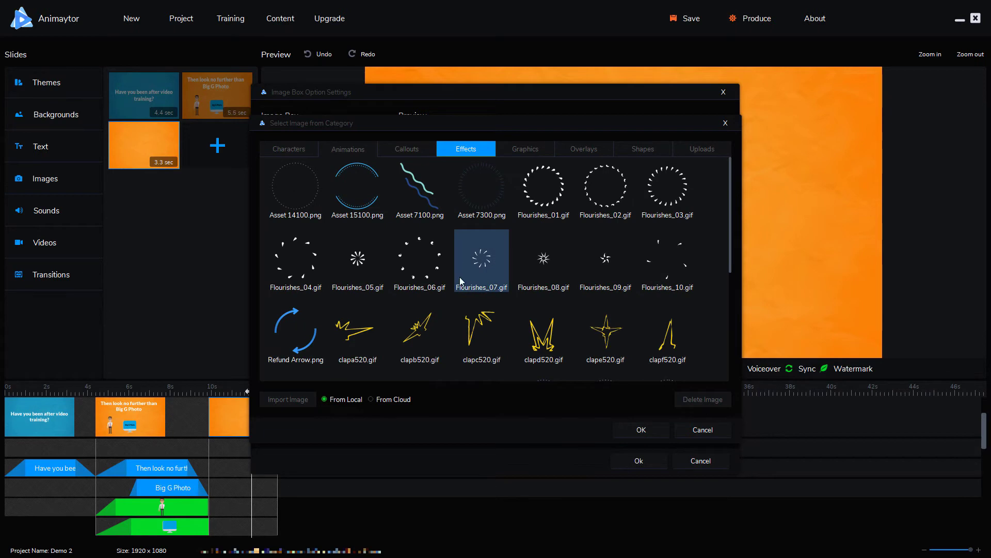
{"action": "left_click", "coordinate": [583, 150]}
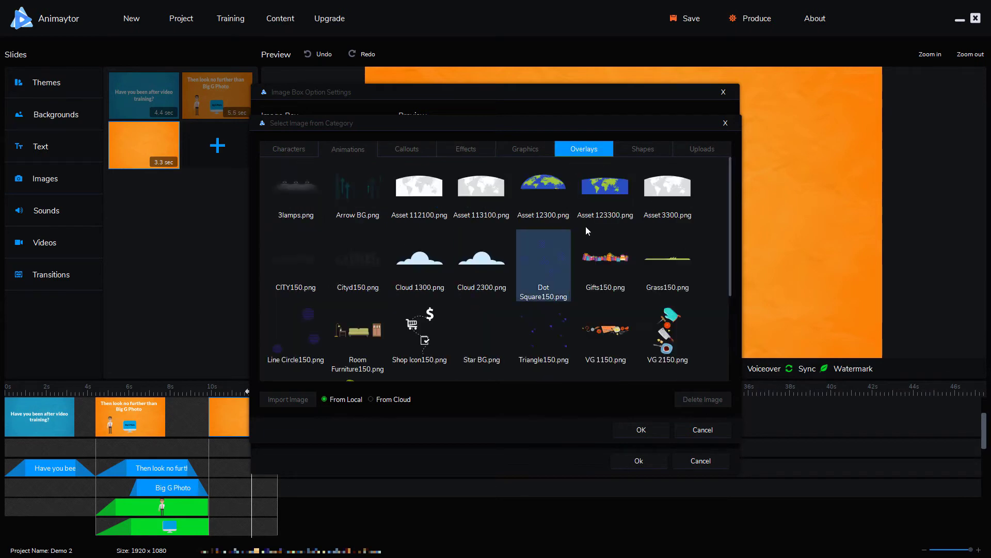
{"action": "left_click", "coordinate": [643, 150]}
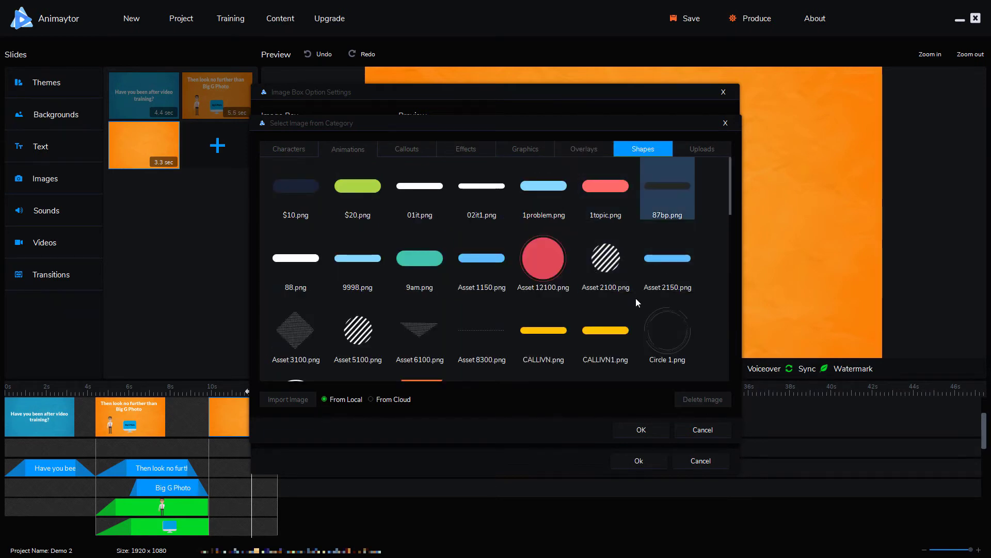
{"action": "scroll", "coordinate": [636, 299], "scroll_direction": "down", "scroll_amount": 8}
{"action": "scroll", "coordinate": [569, 293], "scroll_direction": "down", "scroll_amount": 3}
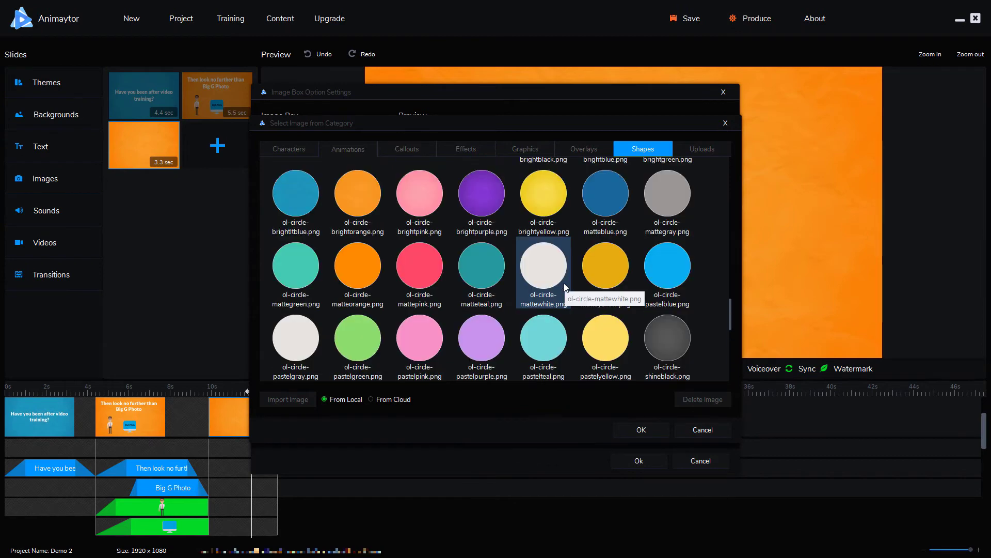
{"action": "scroll", "coordinate": [565, 287], "scroll_direction": "up", "scroll_amount": 15}
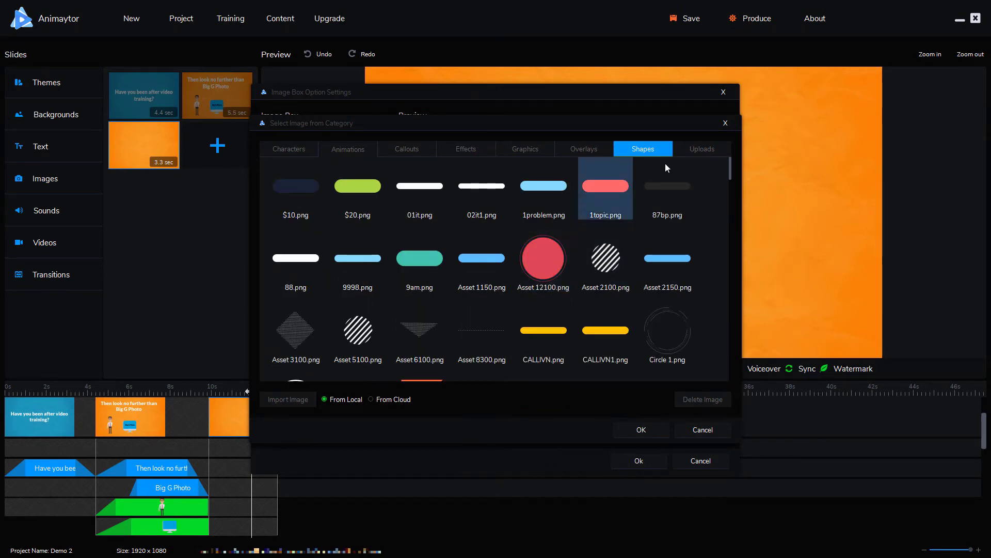
{"action": "left_click", "coordinate": [725, 123]}
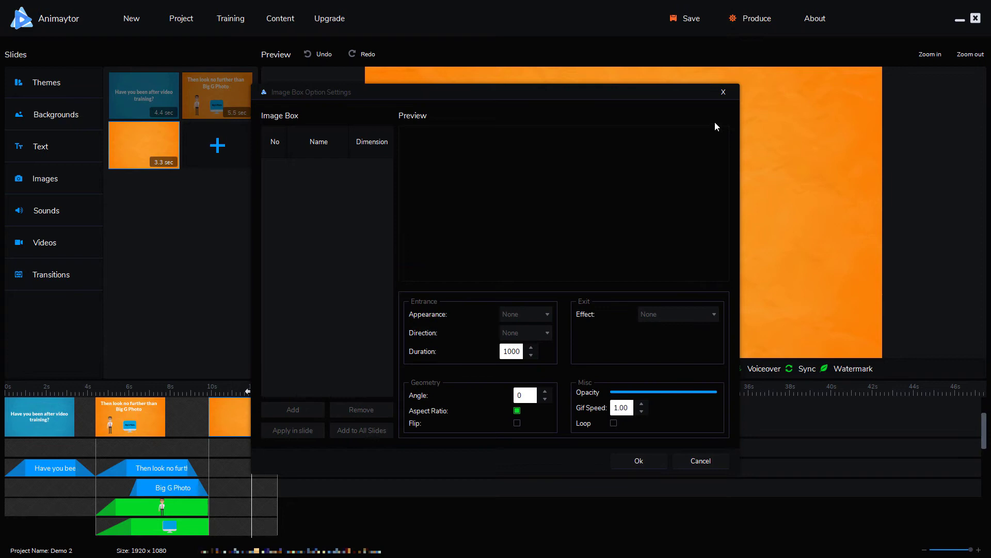
{"action": "left_click", "coordinate": [722, 92]}
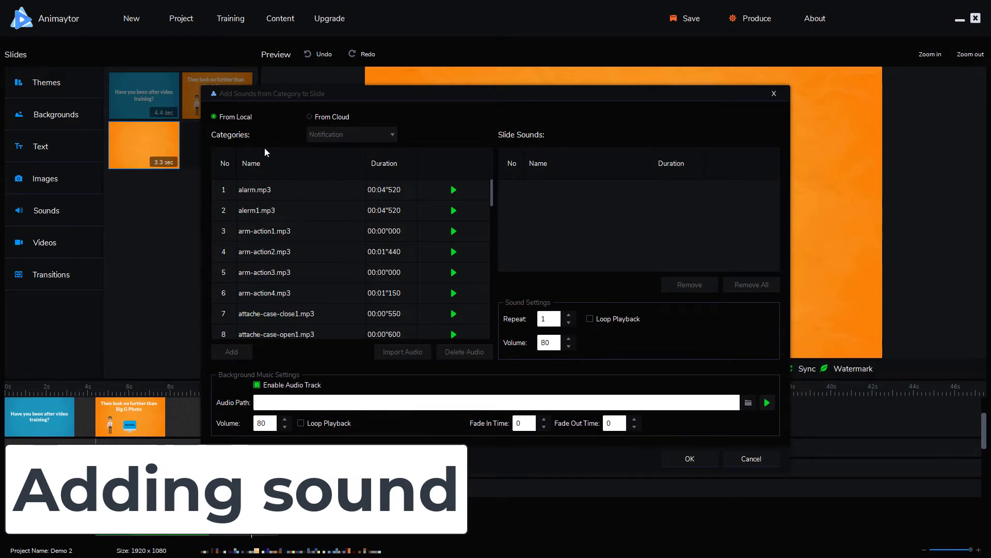
Step: Try the Nature, Human and Instruments sound categories, then return to Notification and scroll its list
{"action": "left_click", "coordinate": [348, 132]}
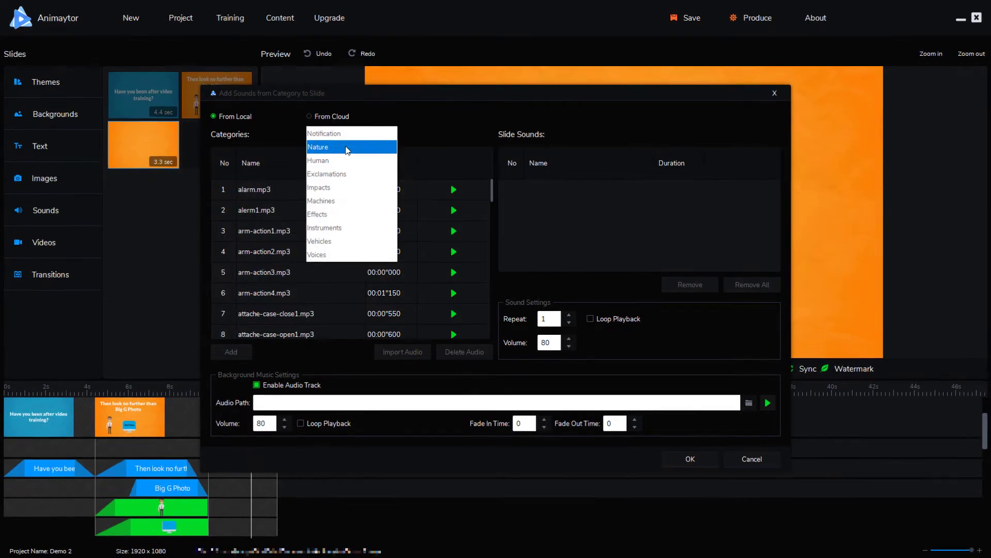
{"action": "left_click", "coordinate": [346, 147]}
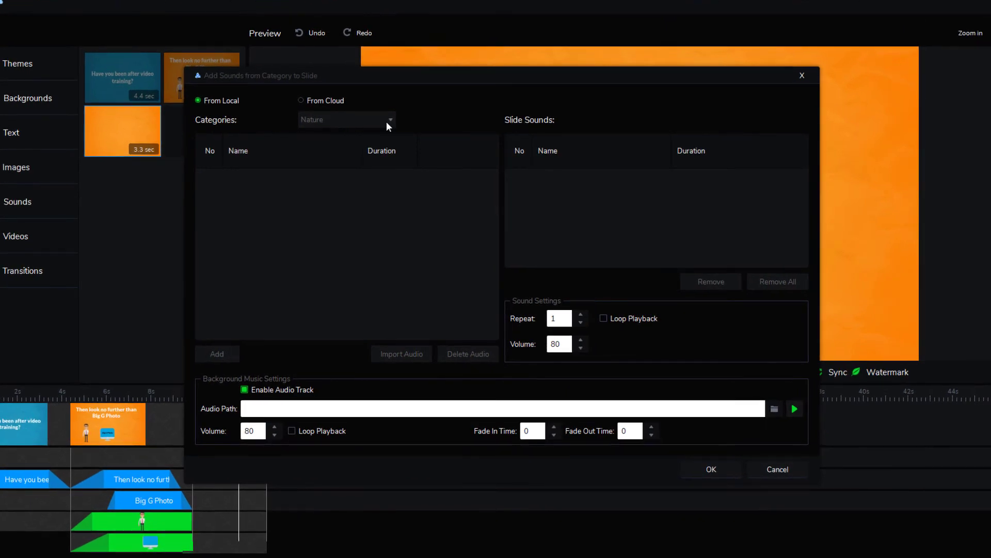
{"action": "left_click", "coordinate": [387, 135]}
{"action": "left_click", "coordinate": [358, 133]}
{"action": "left_click", "coordinate": [356, 124]}
{"action": "left_click", "coordinate": [343, 187]}
{"action": "left_click", "coordinate": [339, 117]}
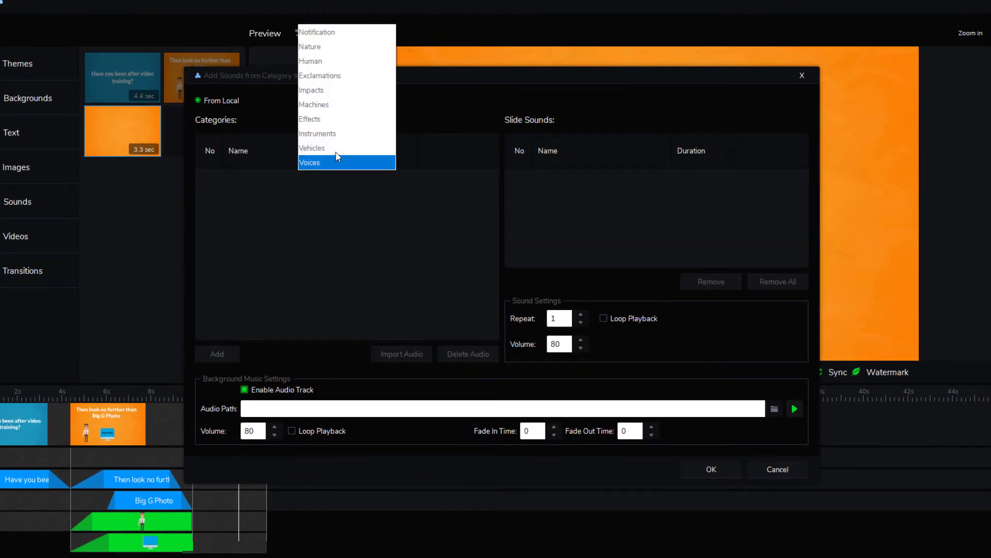
{"action": "left_click", "coordinate": [342, 19]}
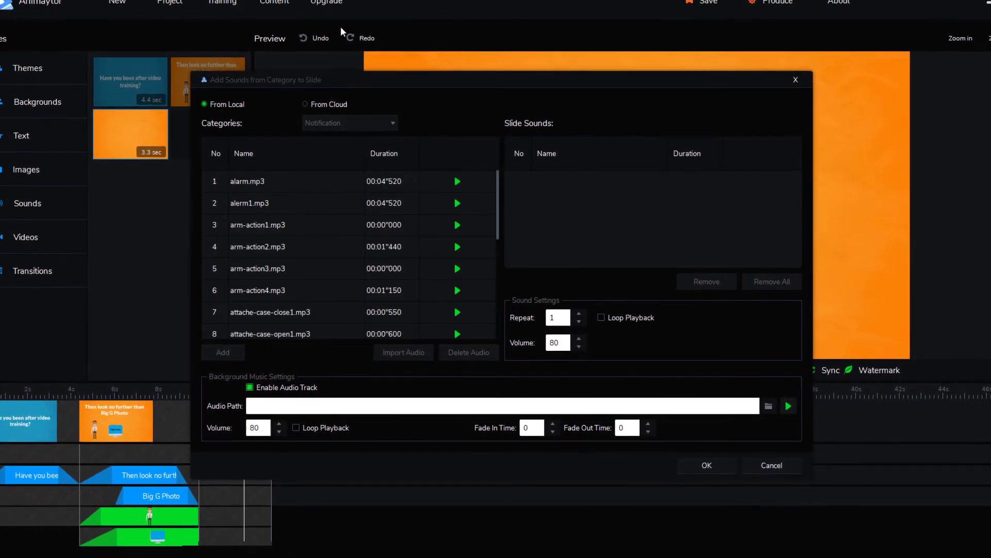
{"action": "scroll", "coordinate": [284, 256], "scroll_direction": "down", "scroll_amount": 11}
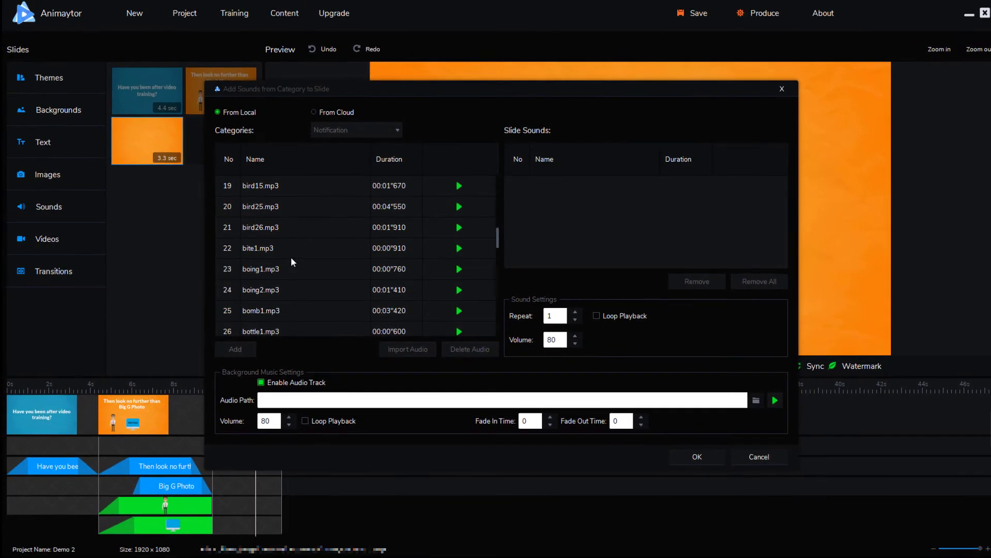
{"action": "scroll", "coordinate": [305, 282], "scroll_direction": "down", "scroll_amount": 6}
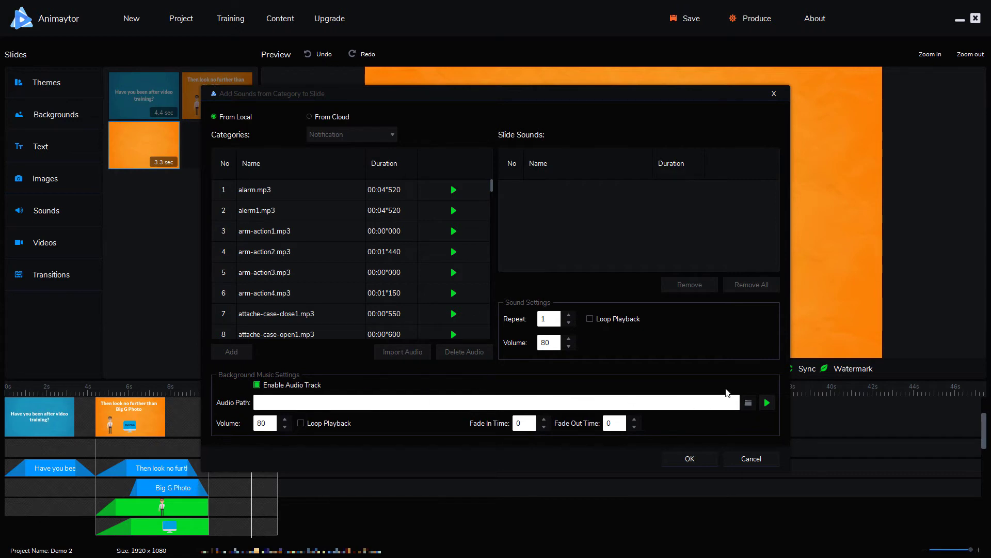
Step: Pick Sunny.mp3 as the background music file, preview it, then stop the preview
{"action": "left_click", "coordinate": [748, 403]}
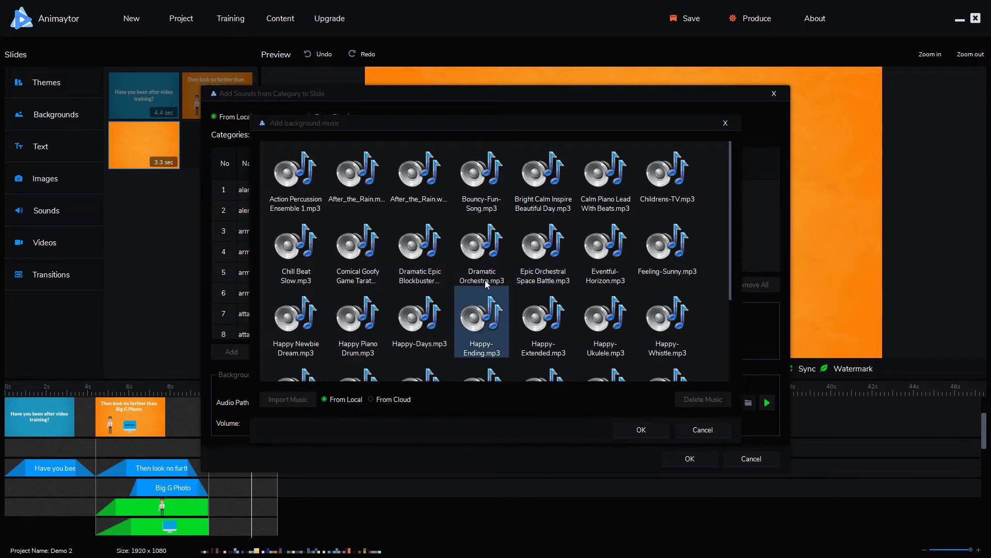
{"action": "scroll", "coordinate": [475, 279], "scroll_direction": "down", "scroll_amount": 2}
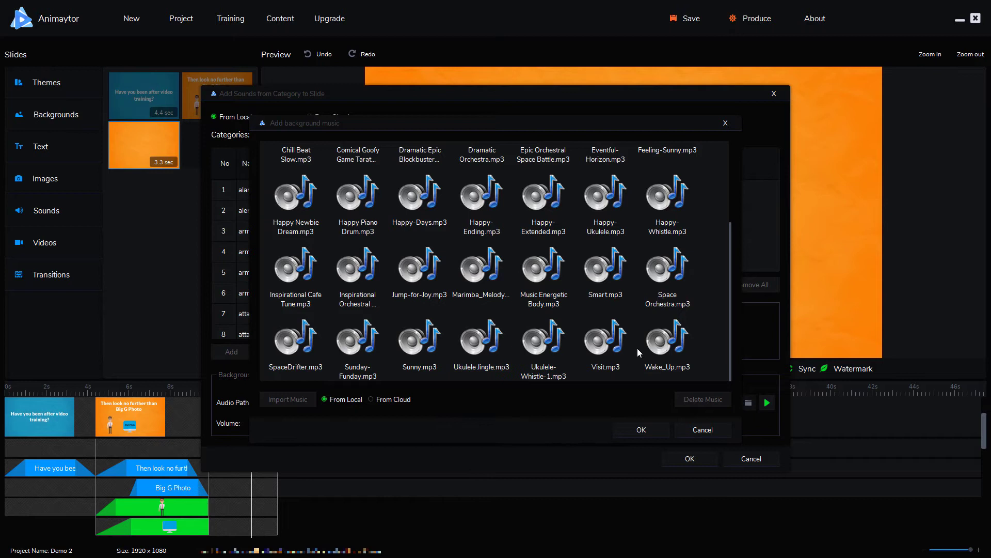
{"action": "double_click", "coordinate": [419, 347]}
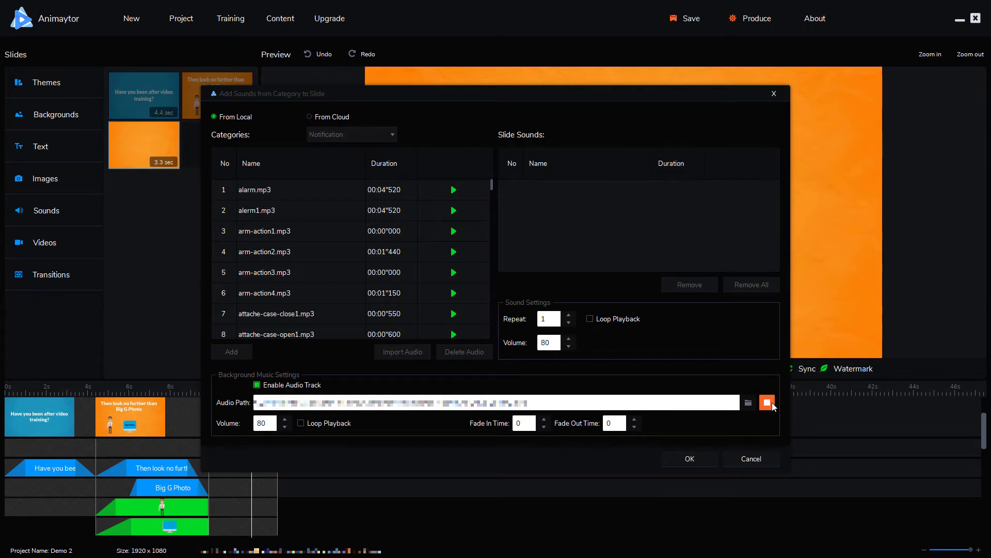
{"action": "left_click", "coordinate": [772, 402]}
Step: Confirm the Sunny.mp3 background music and scroll the timeline to check its audio track
{"action": "left_click", "coordinate": [675, 460]}
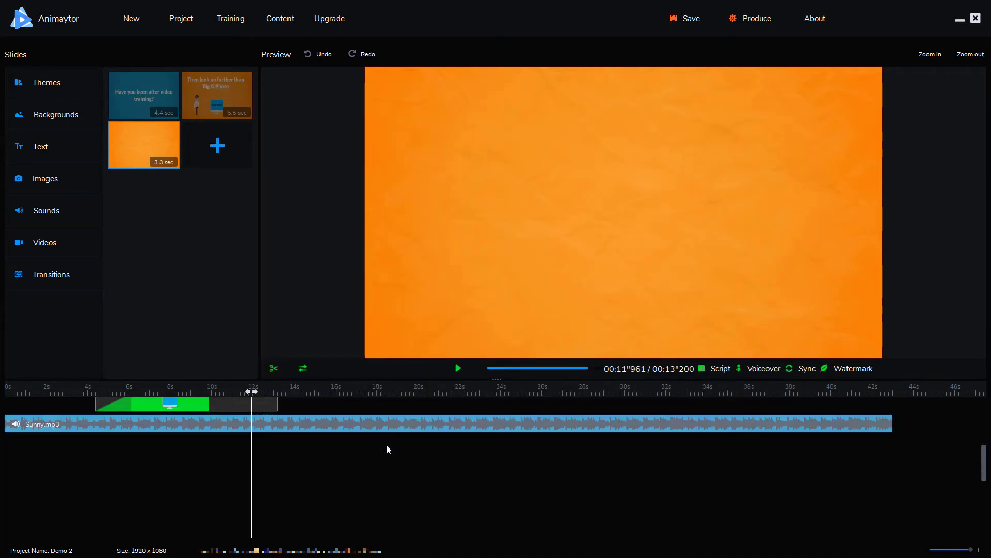
{"action": "scroll", "coordinate": [356, 452], "scroll_direction": "up", "scroll_amount": 1}
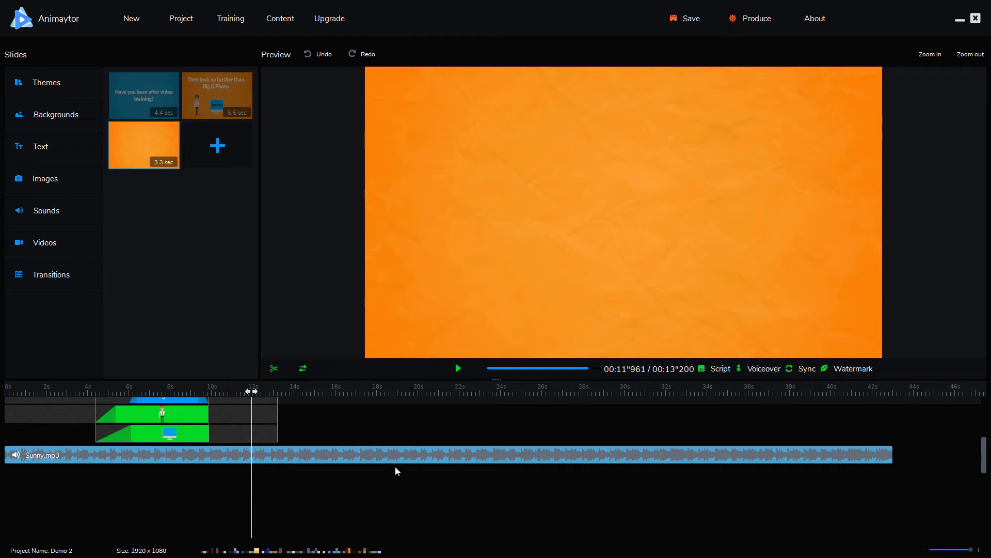
{"action": "scroll", "coordinate": [395, 466], "scroll_direction": "up", "scroll_amount": 2}
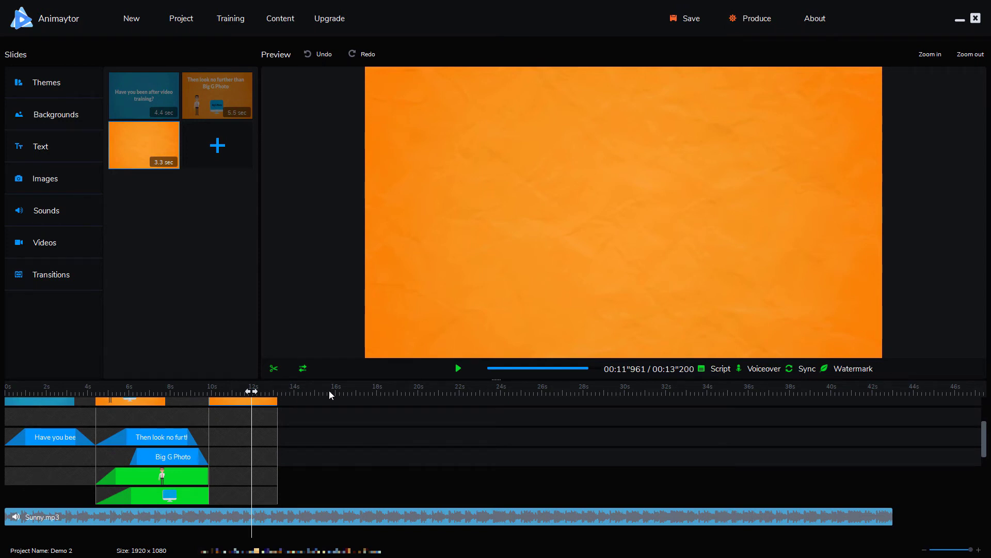
{"action": "scroll", "coordinate": [326, 417], "scroll_direction": "up", "scroll_amount": 1}
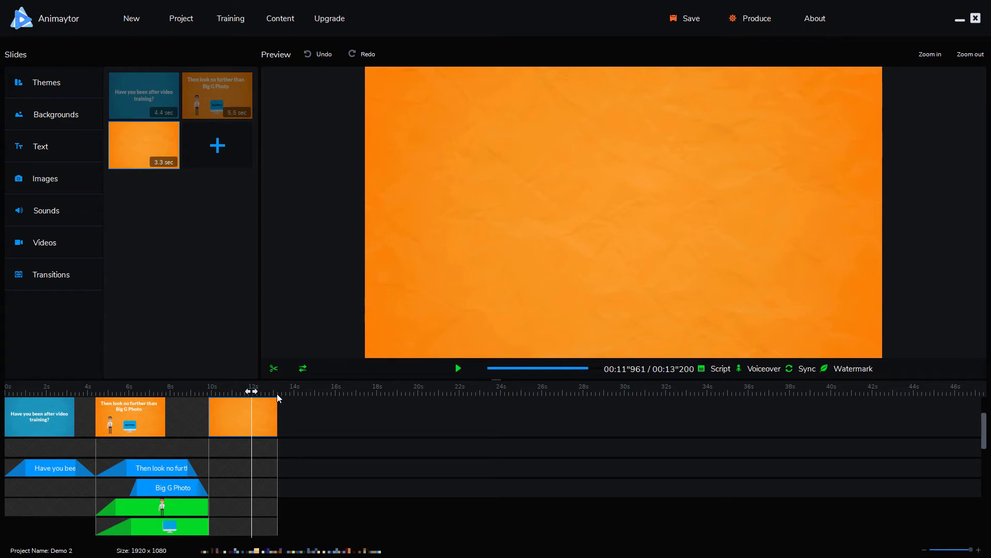
{"action": "scroll", "coordinate": [286, 451], "scroll_direction": "down", "scroll_amount": 3}
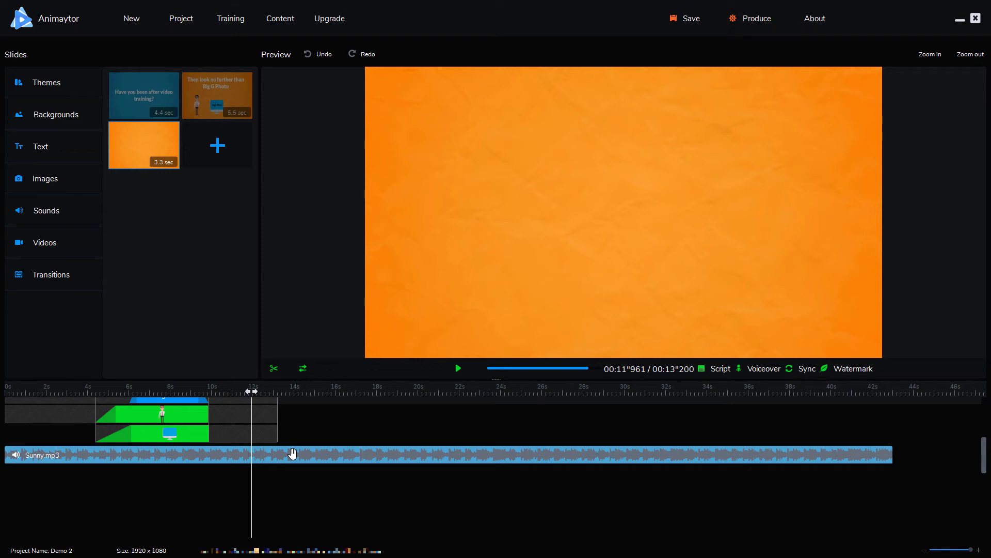
{"action": "scroll", "coordinate": [292, 454], "scroll_direction": "up", "scroll_amount": 3}
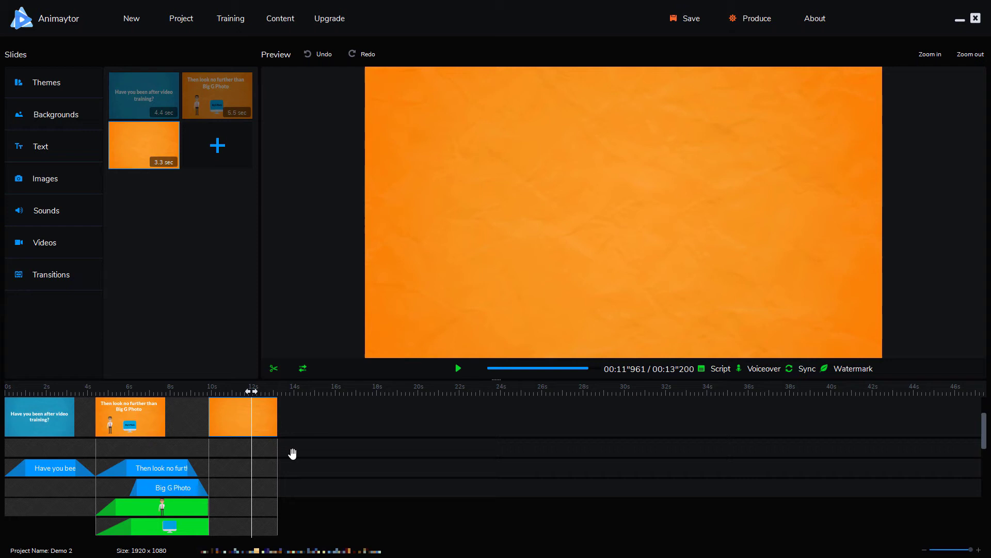
{"action": "left_click", "coordinate": [147, 392]}
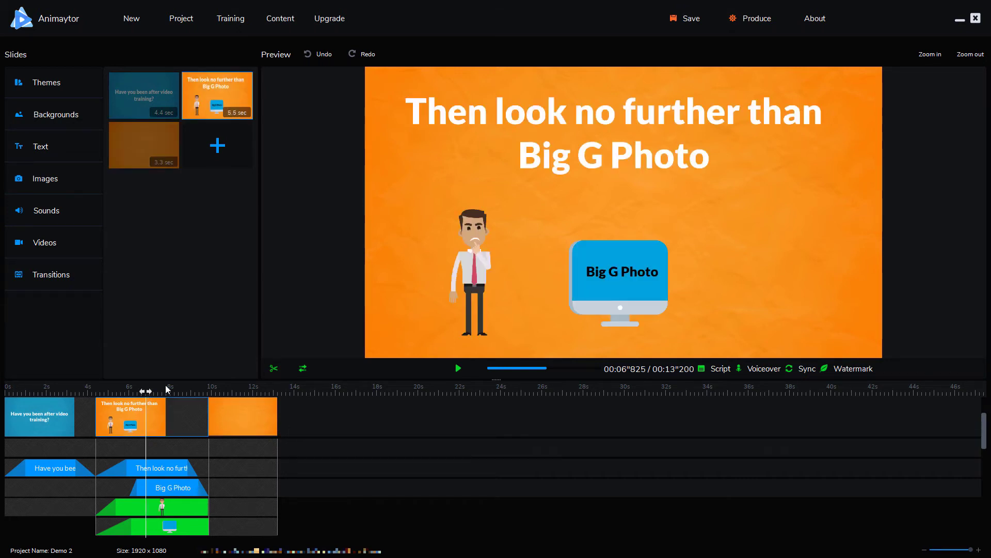
{"action": "left_click", "coordinate": [4, 391]}
{"action": "left_click", "coordinate": [458, 371]}
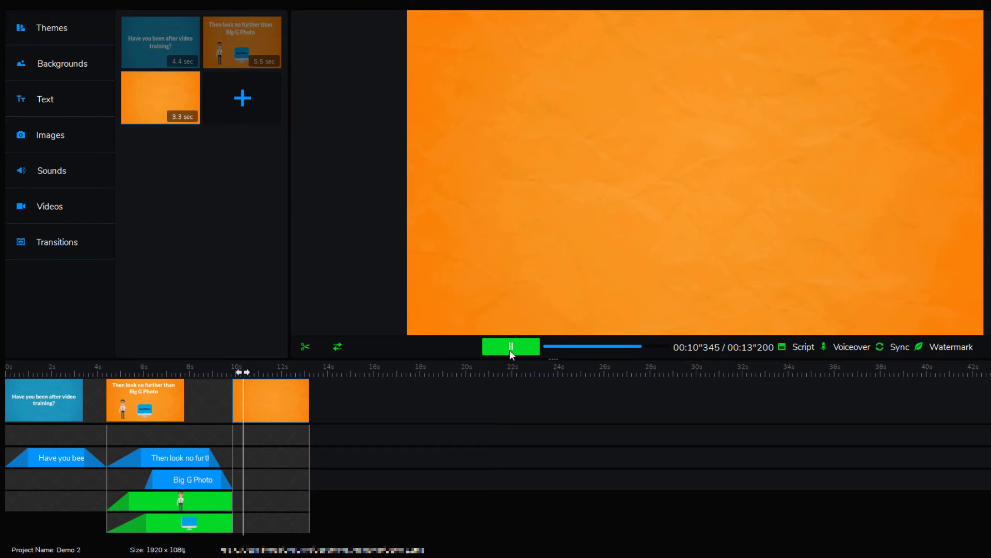
{"action": "left_click", "coordinate": [509, 349]}
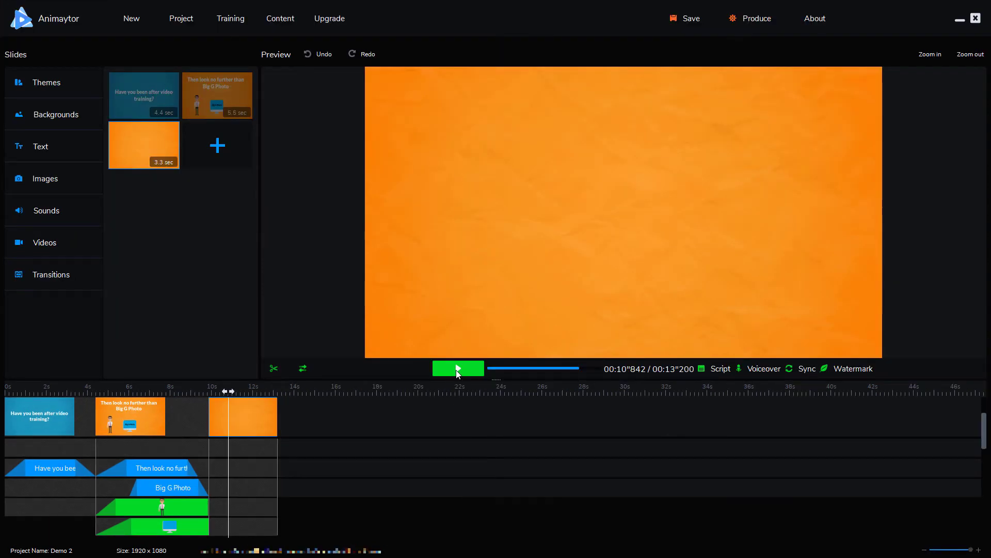
{"action": "left_click", "coordinate": [458, 369]}
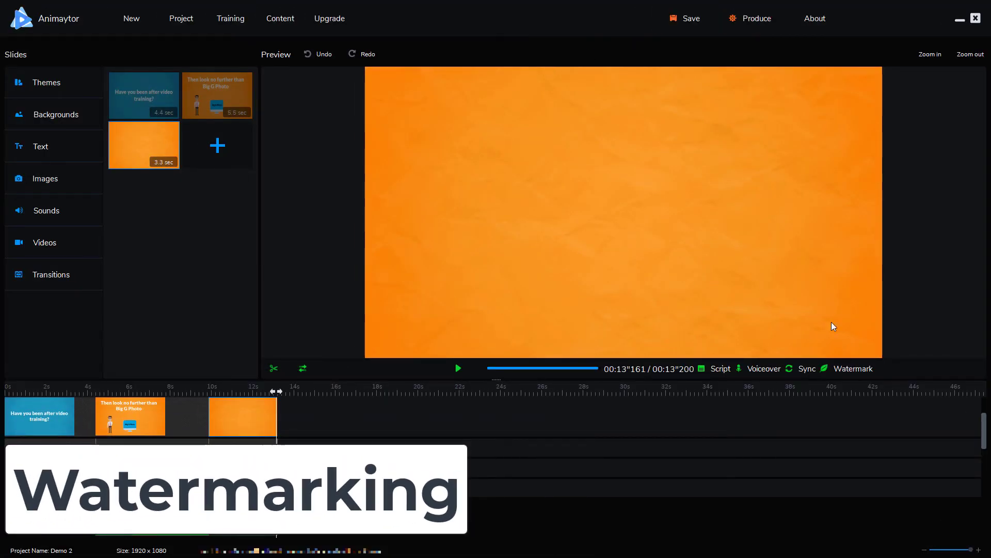
Step: Apply a 'Big G Photo' text watermark with slightly adjusted opacity
{"action": "left_click", "coordinate": [851, 368]}
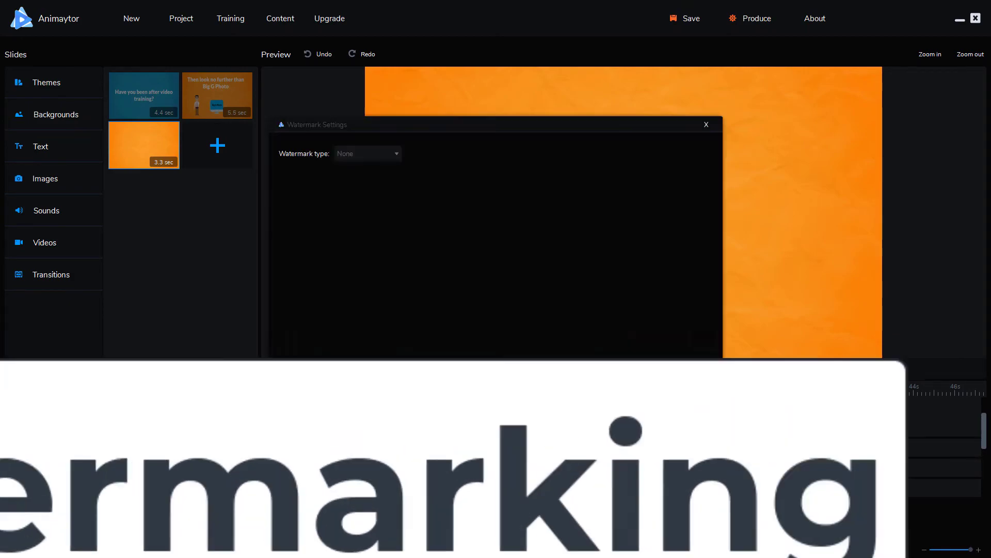
{"action": "left_click", "coordinate": [396, 153]}
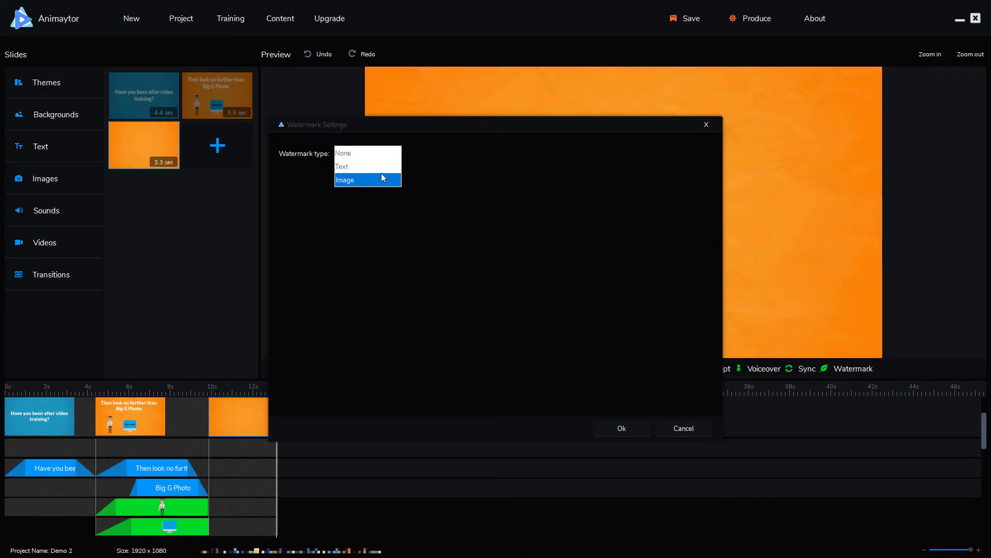
{"action": "left_click", "coordinate": [381, 164]}
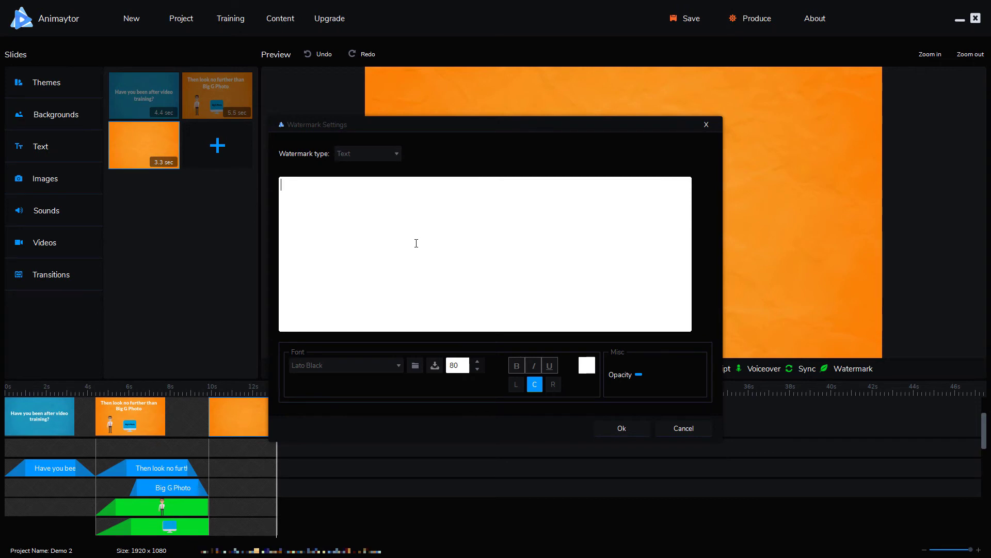
{"action": "type", "text": "Big G Photo"}
{"action": "mouse_move", "coordinate": [640, 376]}
{"action": "left_mouse_down"}
{"action": "mouse_move", "coordinate": [675, 375]}
{"action": "mouse_move", "coordinate": [650, 374]}
{"action": "left_mouse_up"}
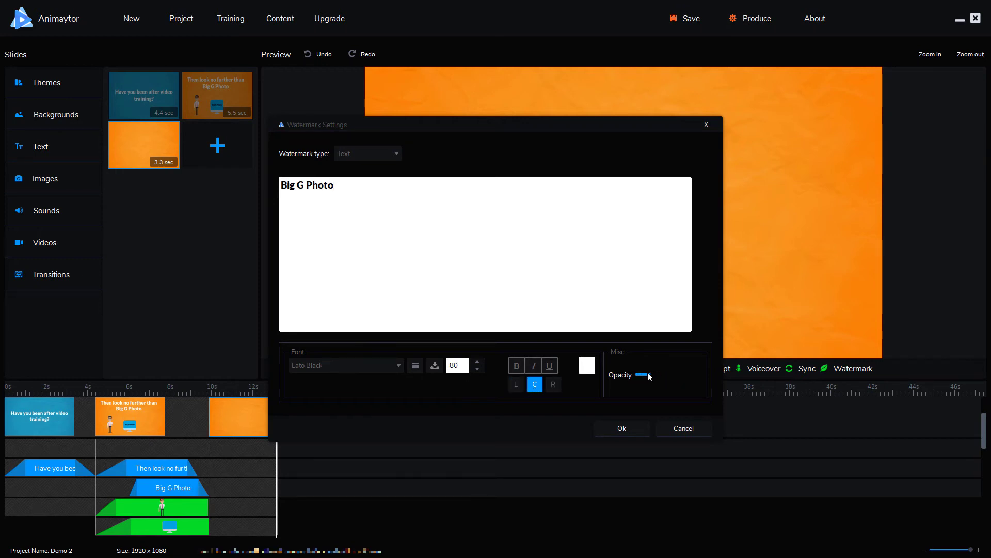
{"action": "left_click", "coordinate": [620, 425]}
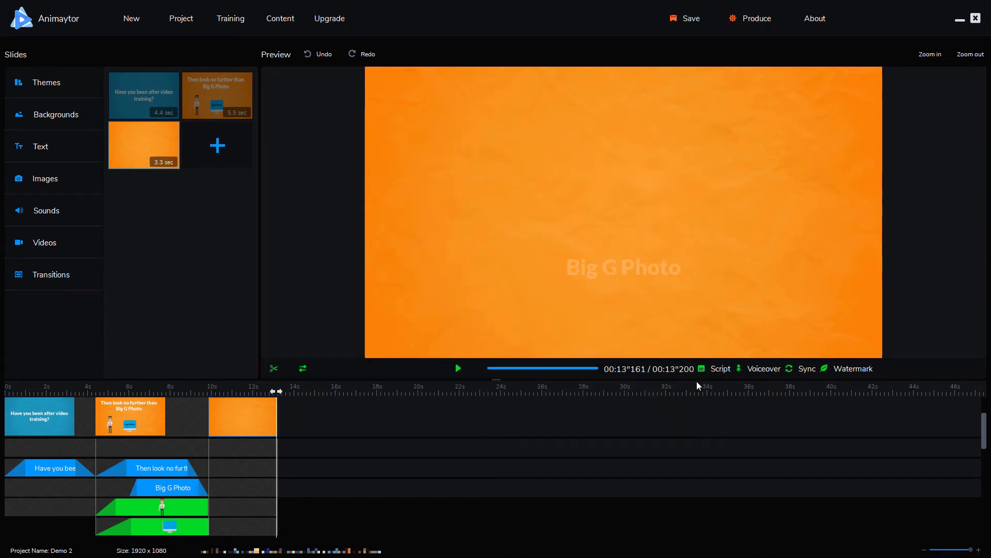
Step: Review the watermark settings, leaving the Big G Photo text watermark unchanged
{"action": "left_click", "coordinate": [845, 371]}
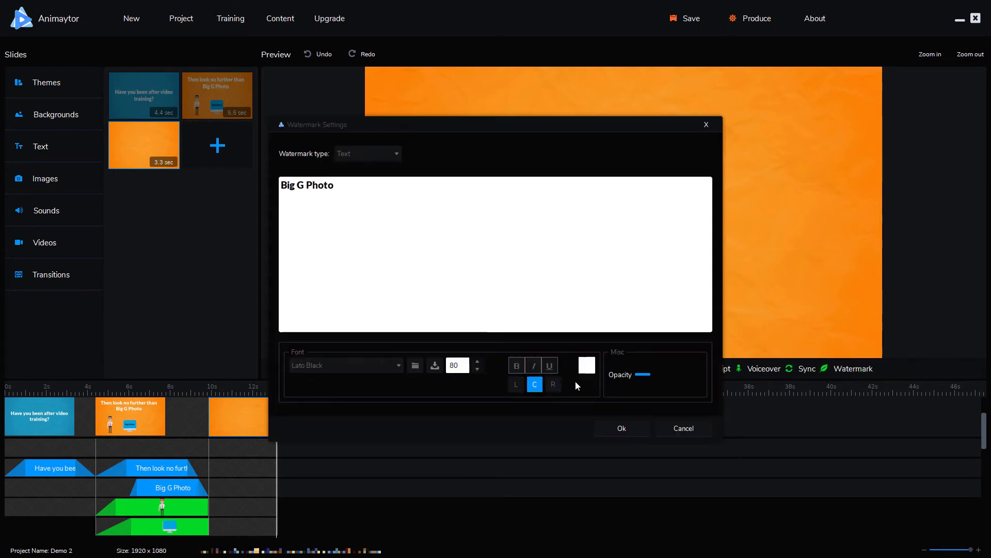
{"action": "left_click", "coordinate": [610, 432]}
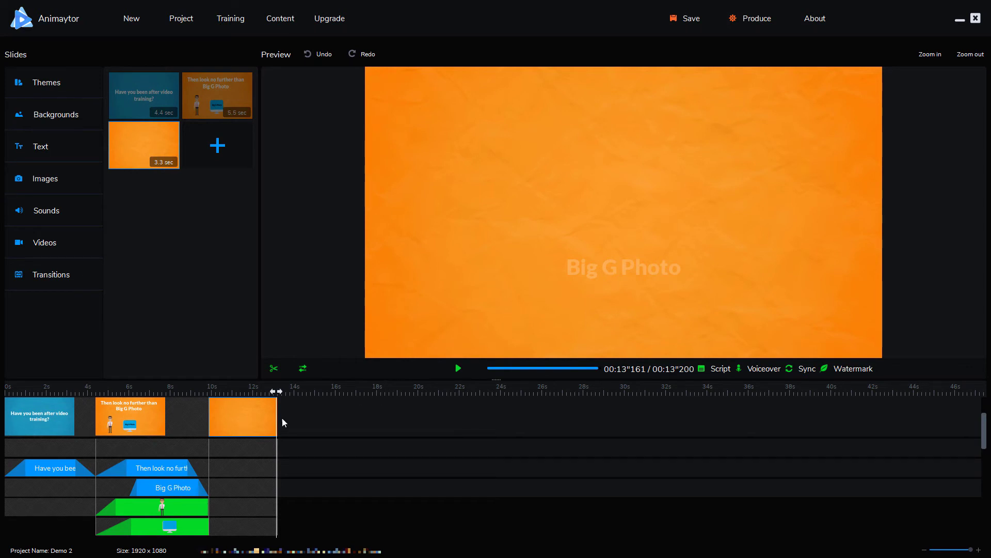
{"action": "scroll", "coordinate": [225, 472], "scroll_direction": "down", "scroll_amount": 3}
{"action": "scroll", "coordinate": [225, 473], "scroll_direction": "up", "scroll_amount": 3}
{"action": "left_click", "coordinate": [829, 368]}
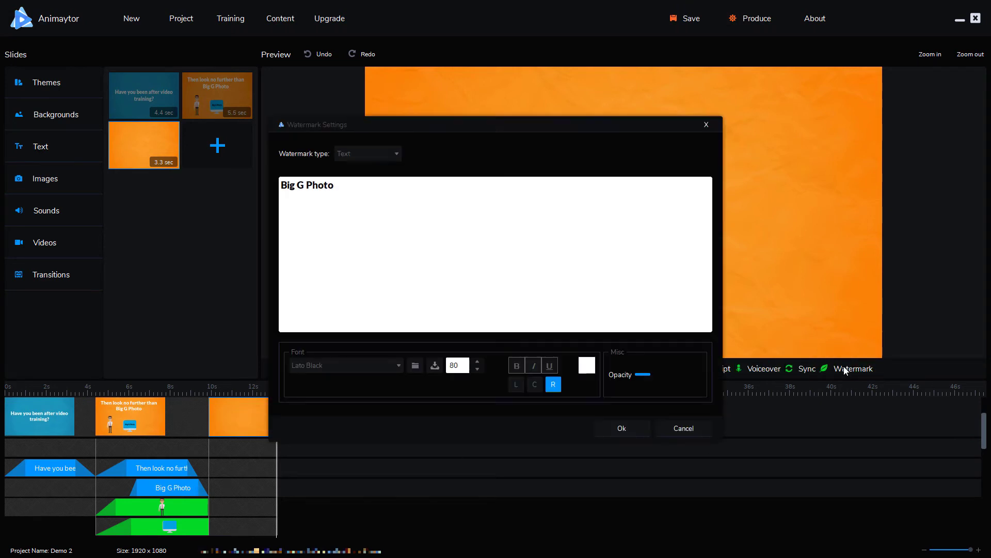
{"action": "left_click", "coordinate": [373, 155]}
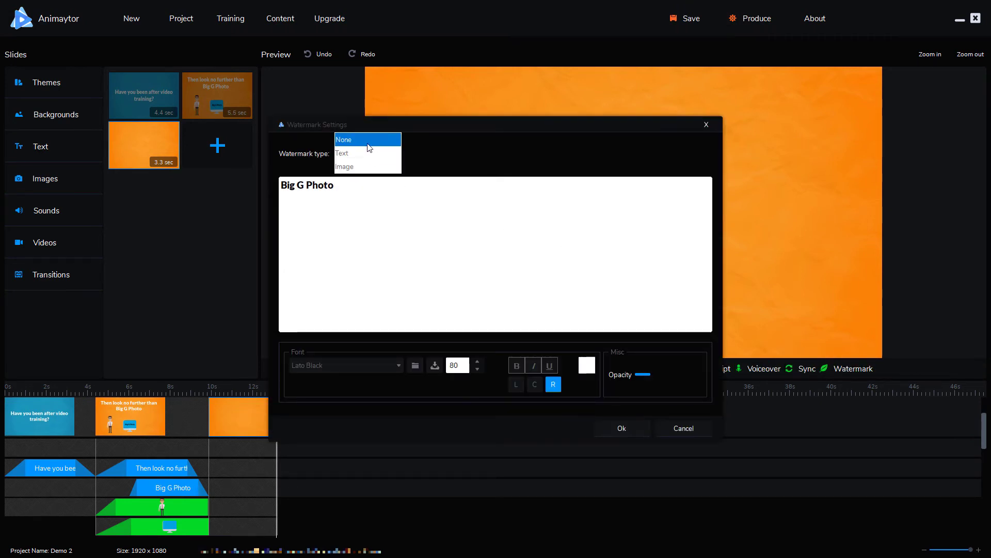
{"action": "left_click", "coordinate": [367, 140]}
{"action": "left_click", "coordinate": [705, 126]}
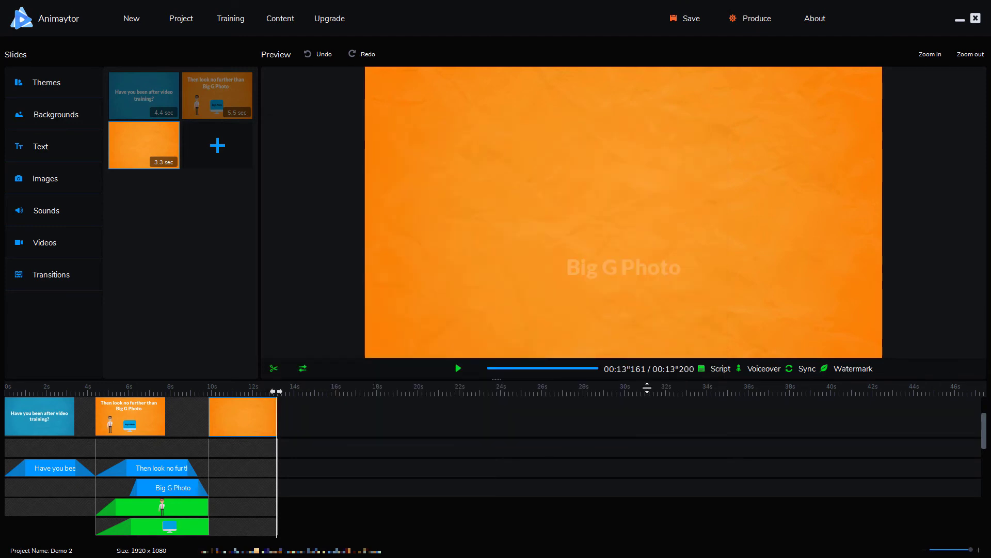
Step: Briefly turn the watermark off, then restore the Big G Photo text watermark
{"action": "left_click", "coordinate": [825, 370]}
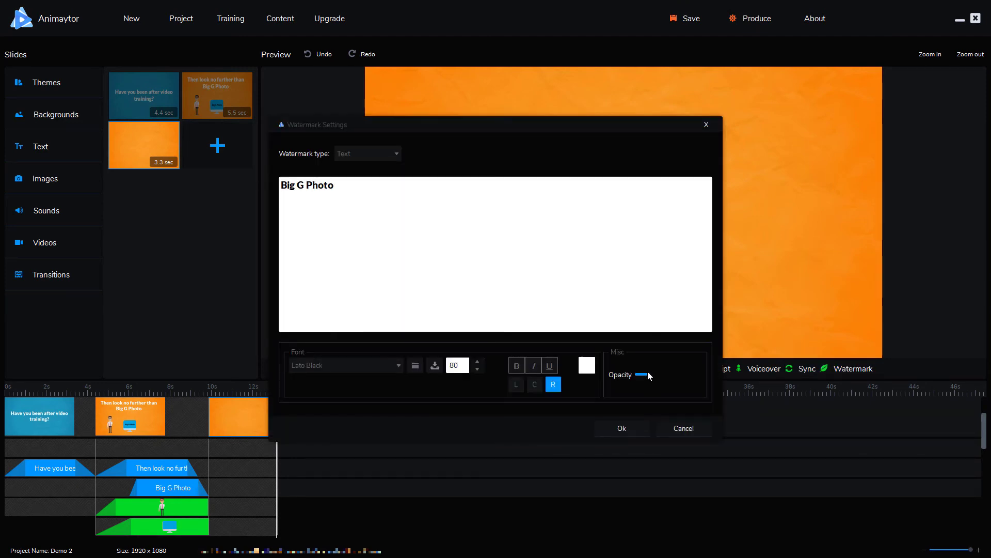
{"action": "left_click", "coordinate": [378, 156]}
{"action": "left_click", "coordinate": [357, 139]}
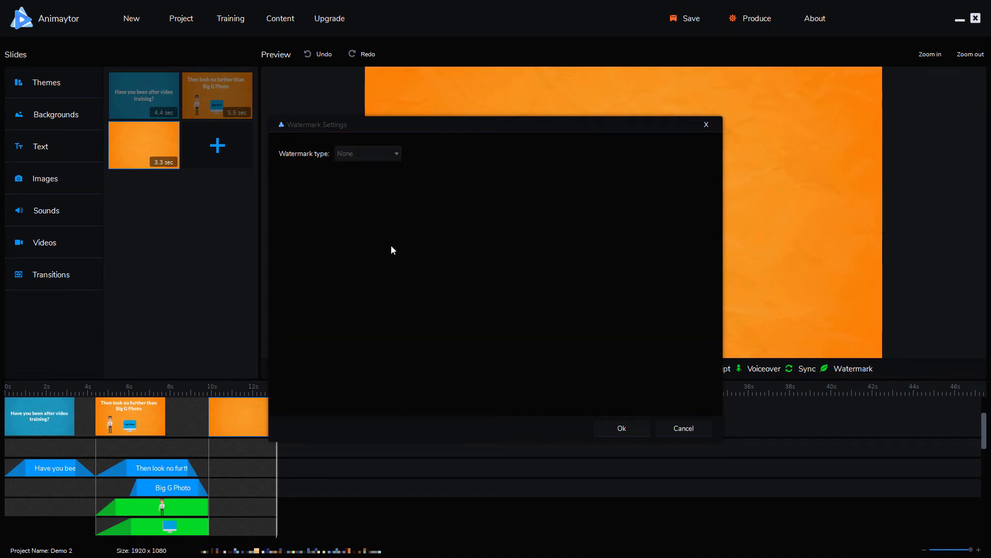
{"action": "left_click", "coordinate": [635, 427]}
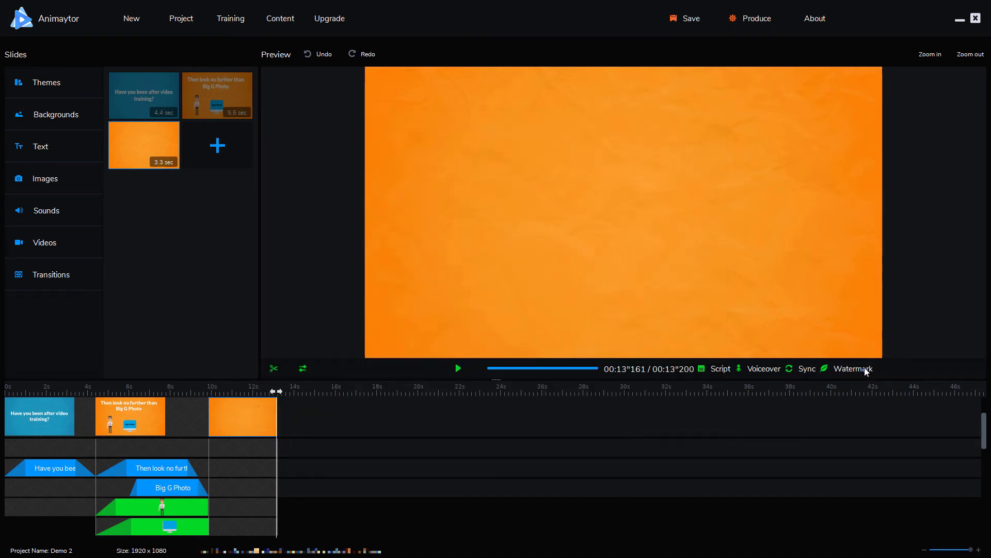
{"action": "left_click", "coordinate": [844, 371]}
{"action": "left_click", "coordinate": [367, 154]}
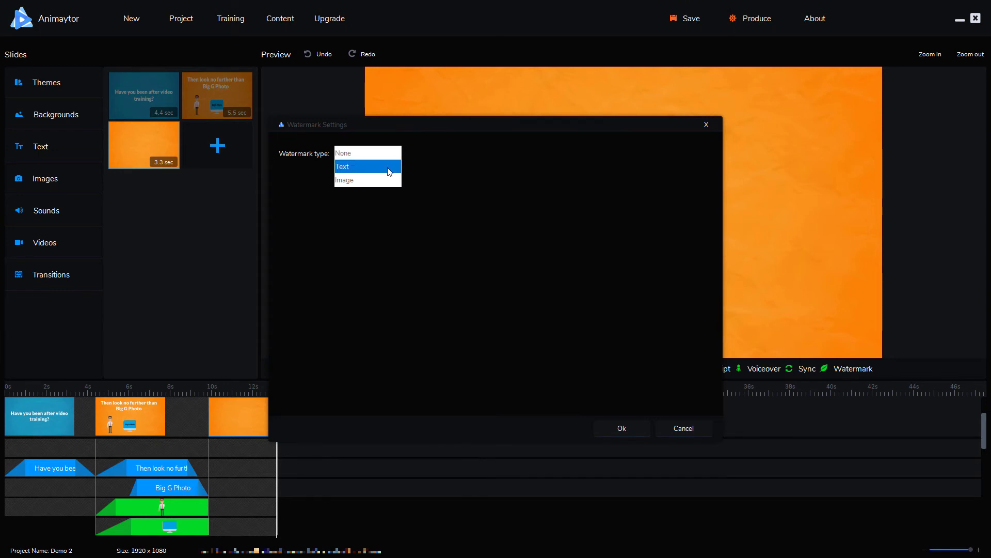
{"action": "left_click", "coordinate": [350, 164]}
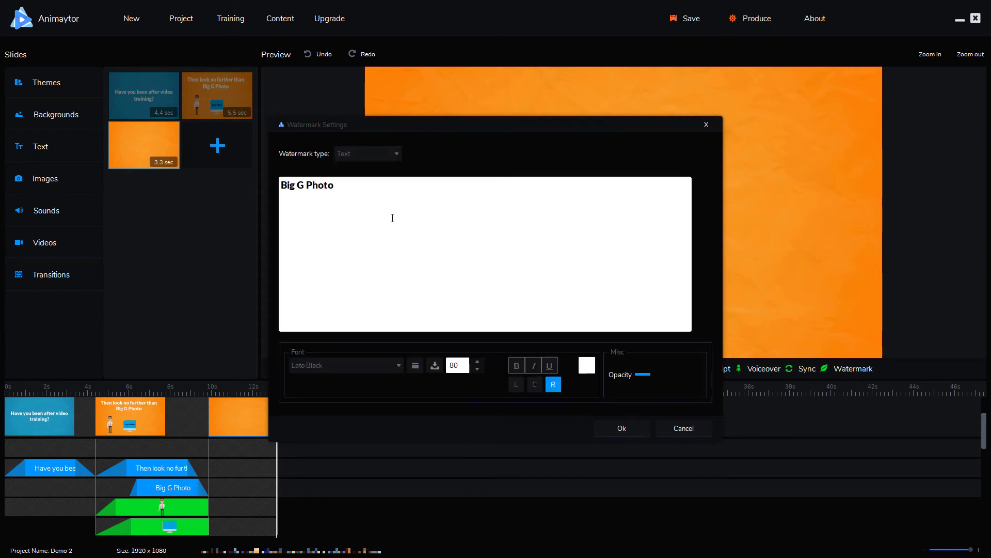
{"action": "left_click", "coordinate": [607, 429]}
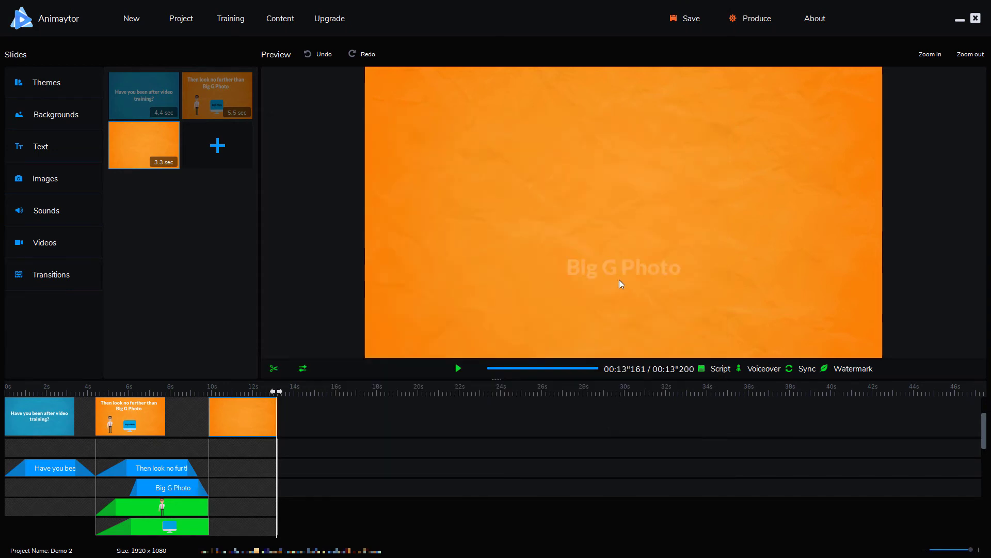
Step: Set the watermark type to None, removing the watermark from the video
{"action": "left_click", "coordinate": [842, 369]}
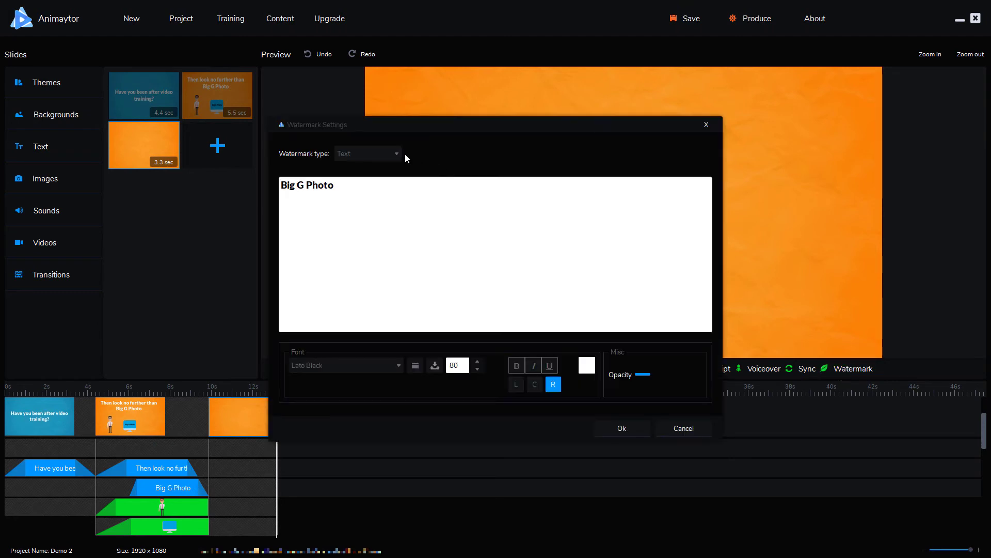
{"action": "left_click", "coordinate": [390, 154]}
{"action": "left_click", "coordinate": [383, 139]}
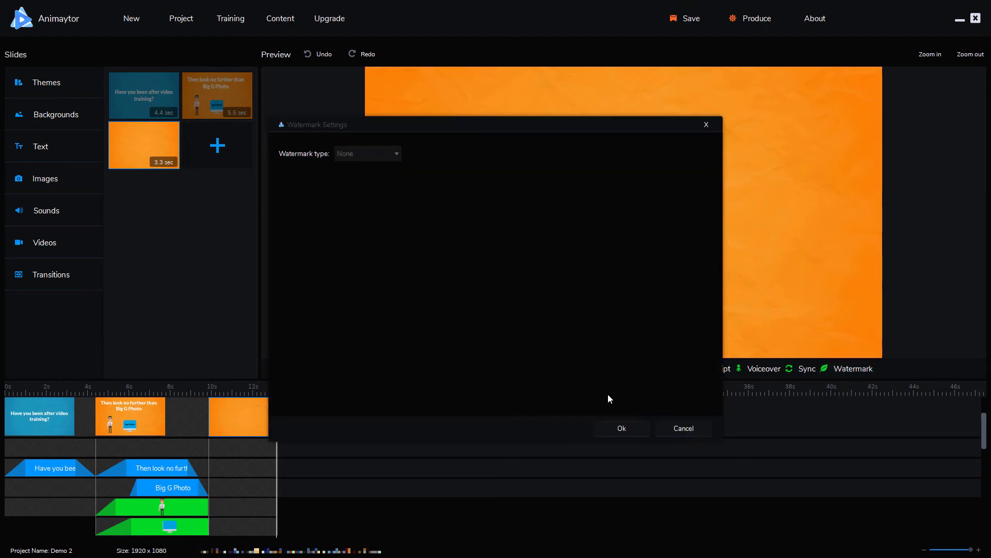
{"action": "left_click", "coordinate": [618, 421]}
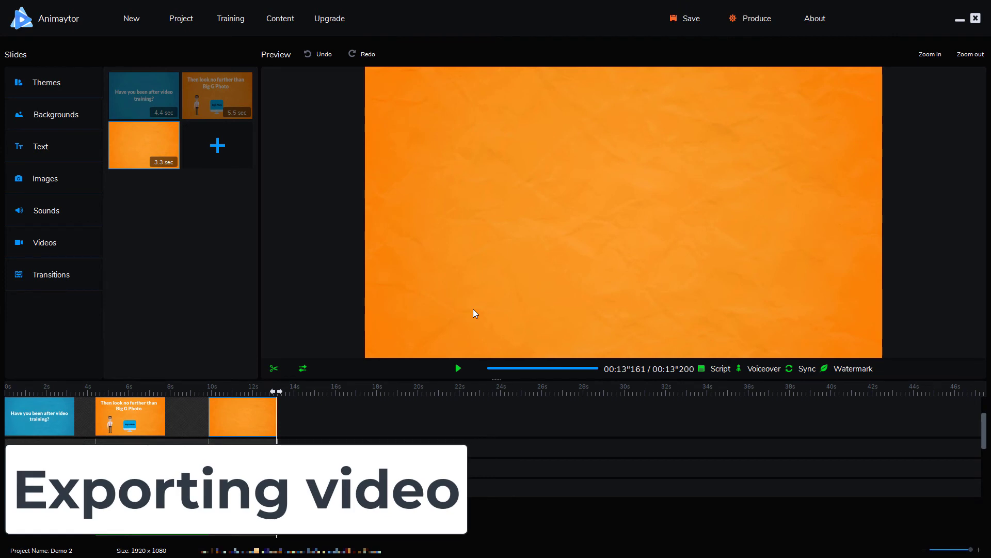
Step: Export Demo 2 to output2.mp4 at 1280 x 720 (HD) with High quality
{"action": "left_click", "coordinate": [757, 368]}
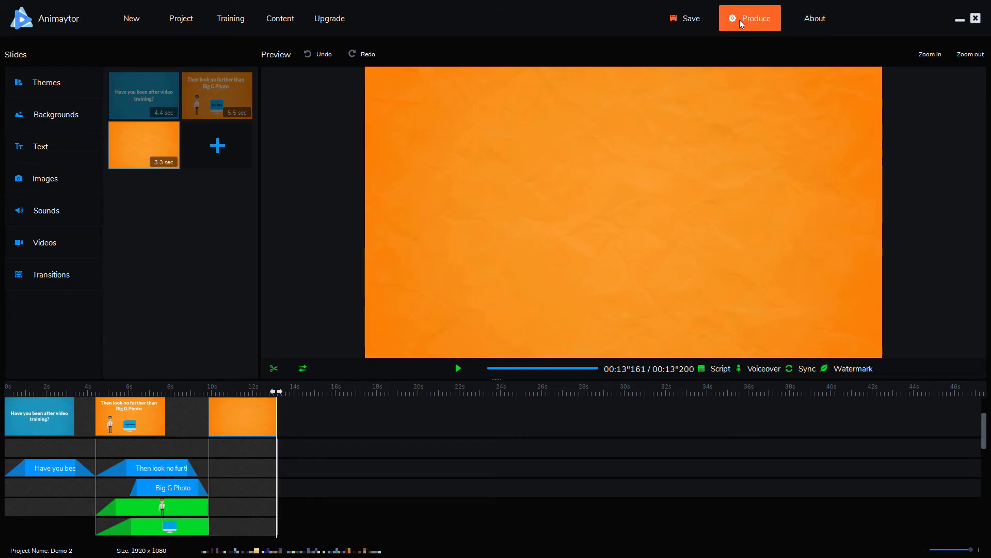
{"action": "left_click", "coordinate": [739, 19]}
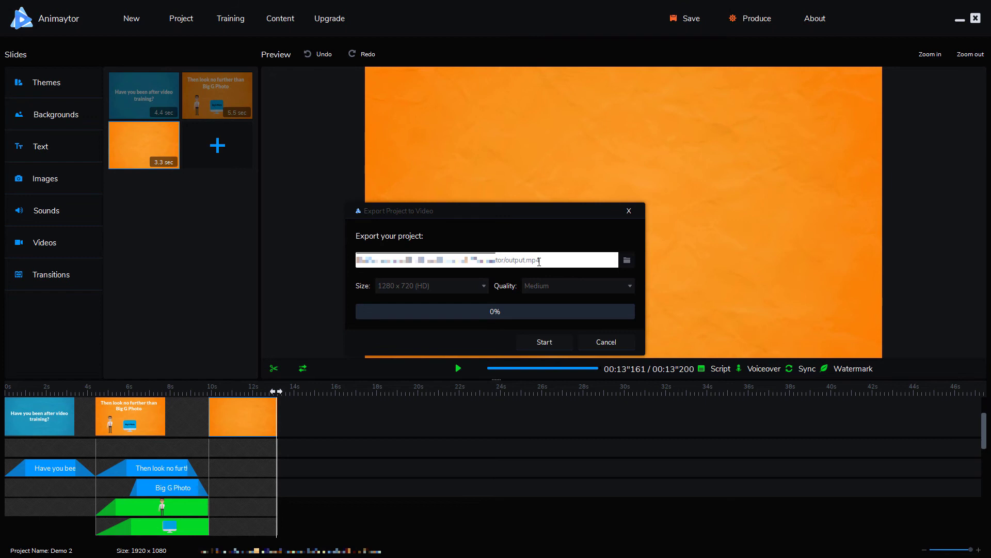
{"action": "type", "text": "2"}
{"action": "left_click", "coordinate": [483, 285]}
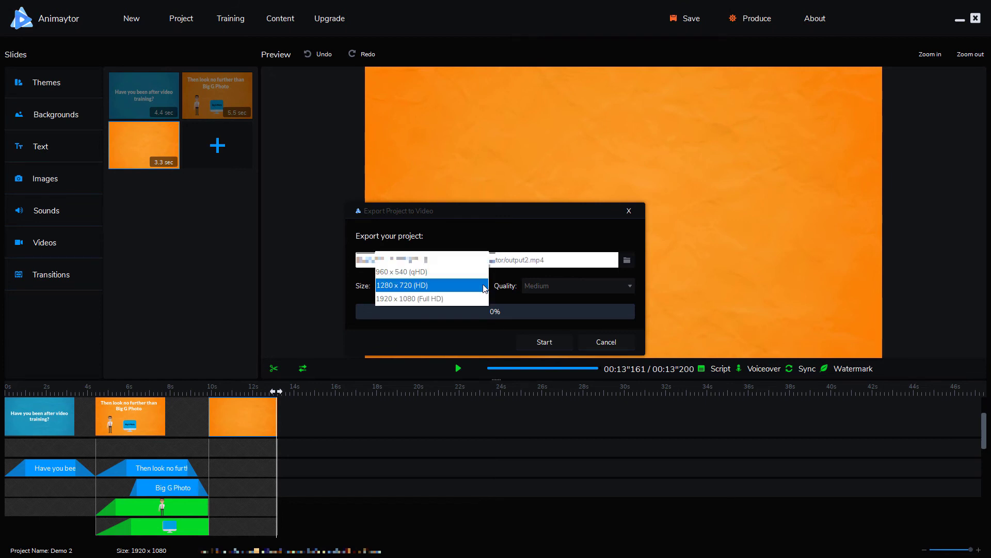
{"action": "left_click", "coordinate": [464, 287]}
{"action": "left_click", "coordinate": [464, 287]}
{"action": "left_click", "coordinate": [452, 287]}
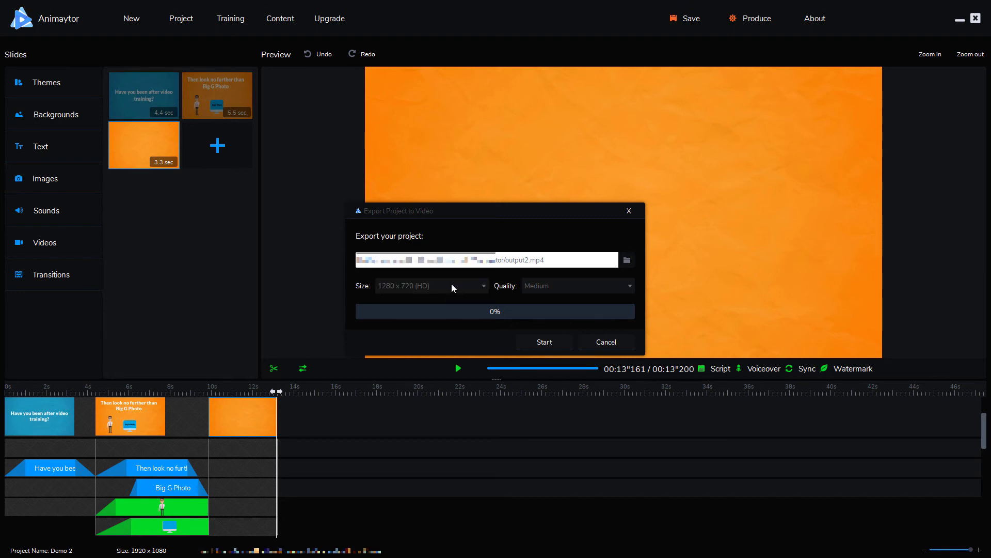
{"action": "left_click", "coordinate": [570, 283]}
{"action": "left_click", "coordinate": [570, 271]}
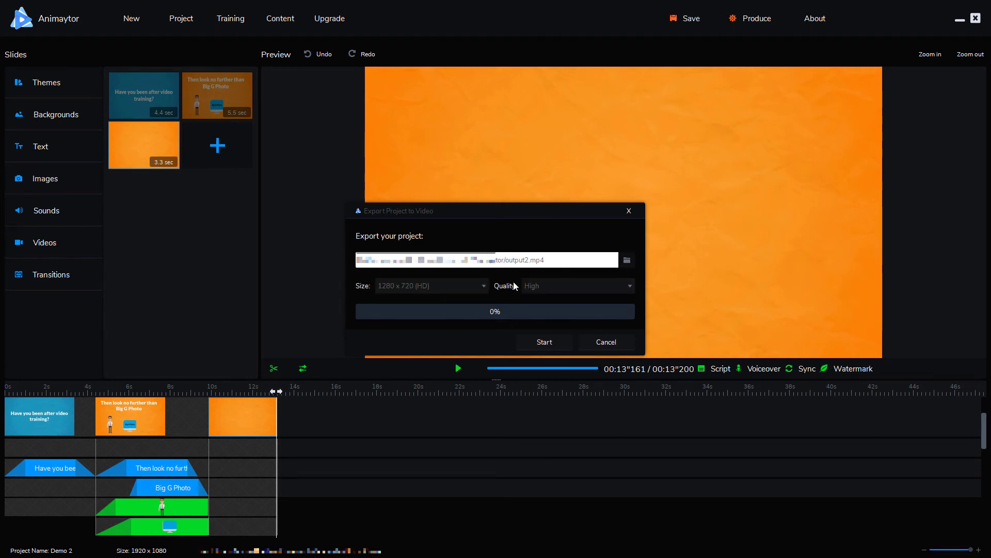
{"action": "left_click", "coordinate": [538, 342]}
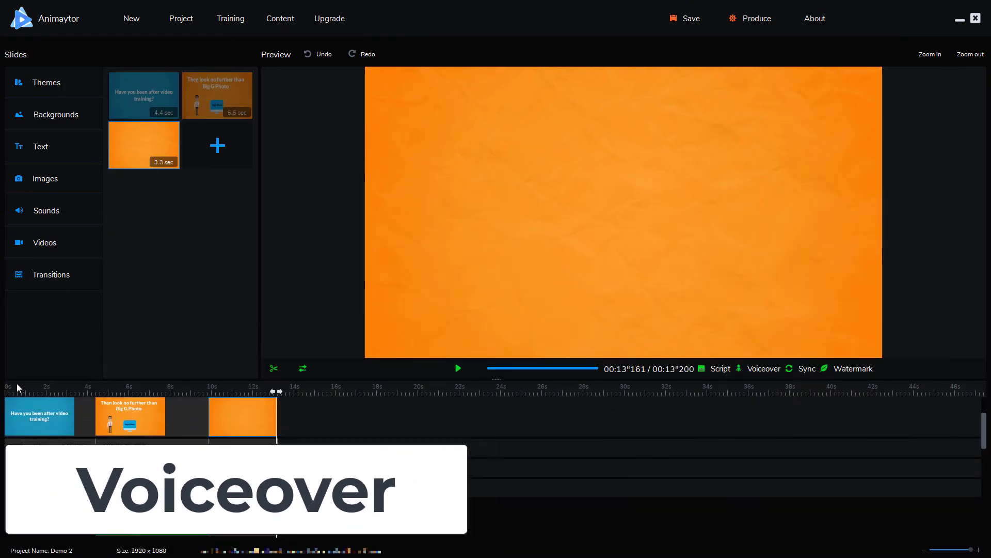
Step: Record a voiceover over the first two slides using the USB PnP microphone and add it
{"action": "left_click", "coordinate": [15, 391]}
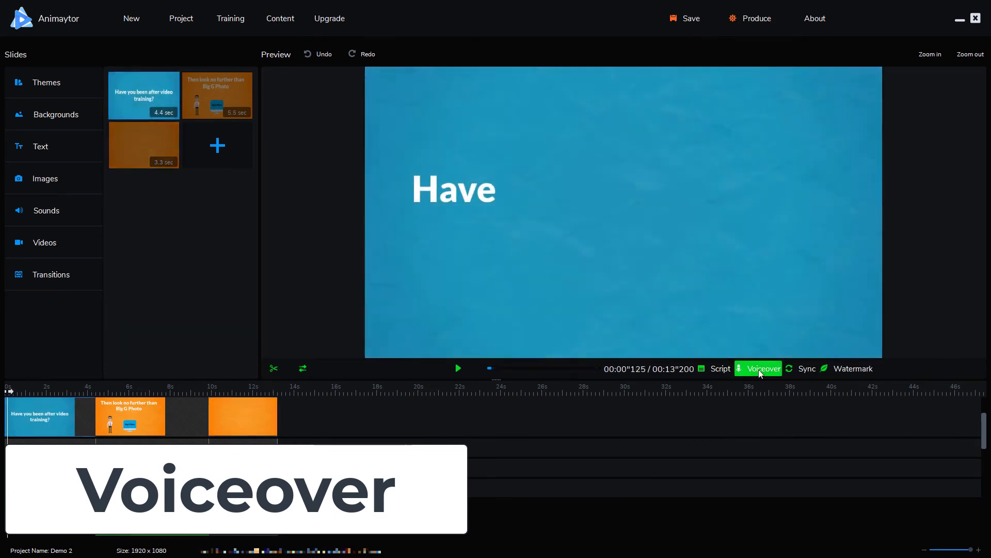
{"action": "left_click", "coordinate": [764, 368]}
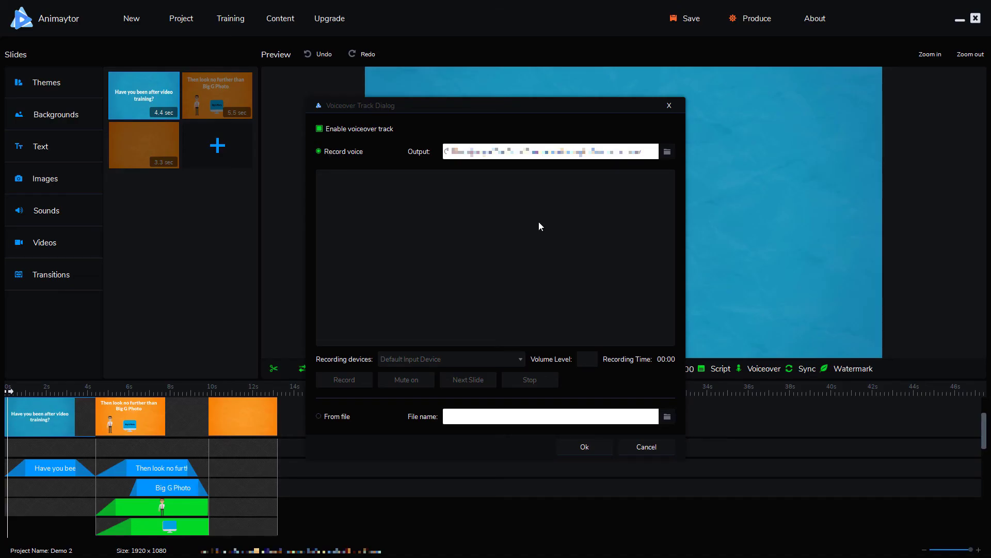
{"action": "left_click", "coordinate": [507, 360]}
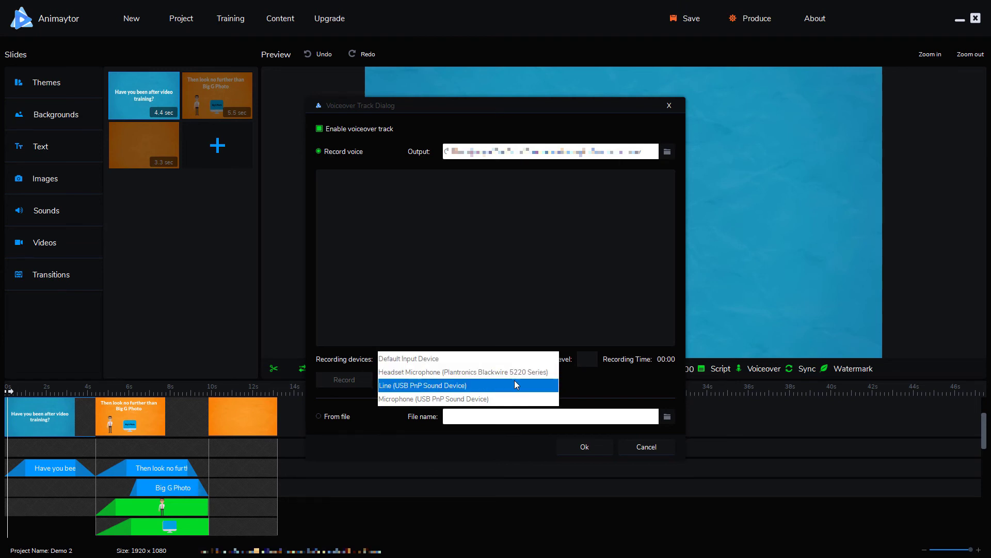
{"action": "left_click", "coordinate": [504, 397]}
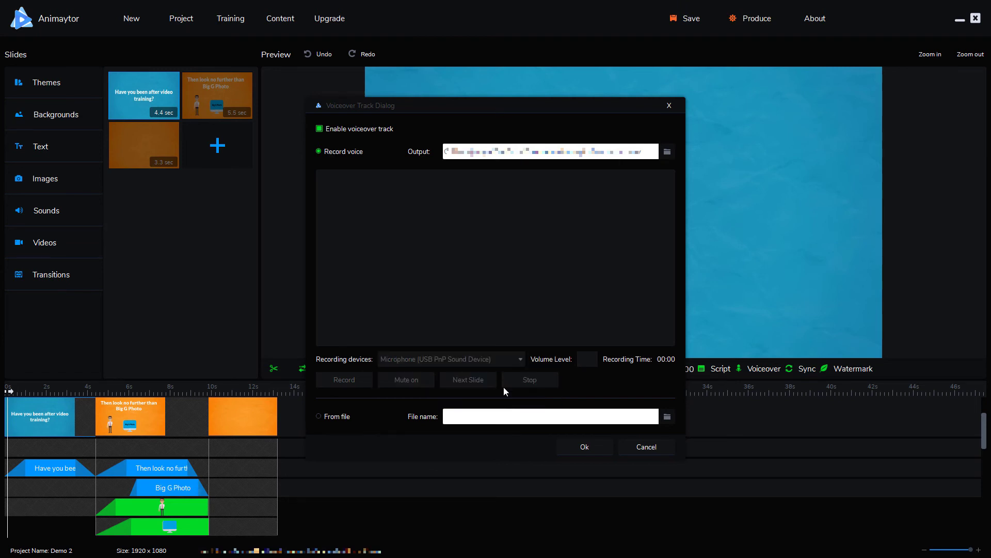
{"action": "left_click", "coordinate": [364, 381]}
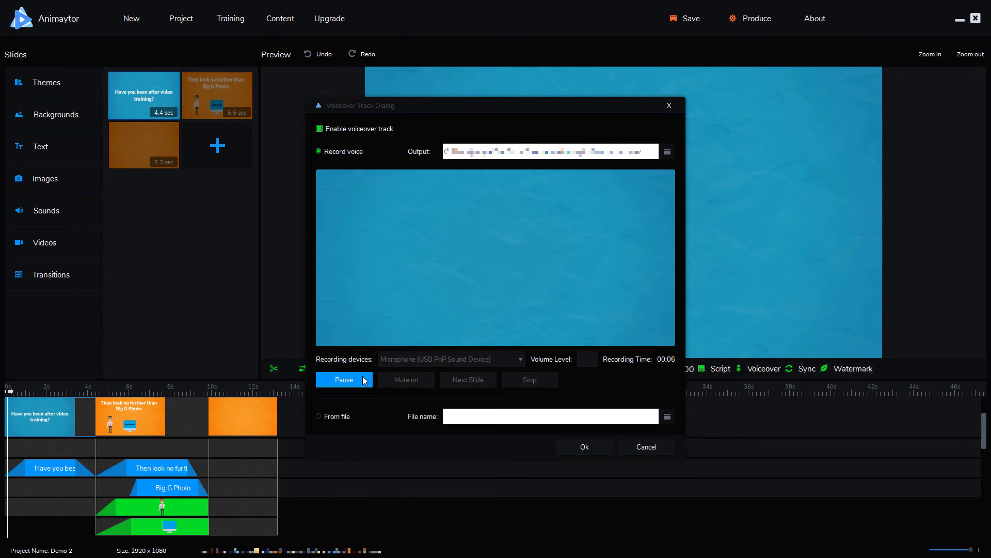
{"action": "left_click", "coordinate": [484, 385]}
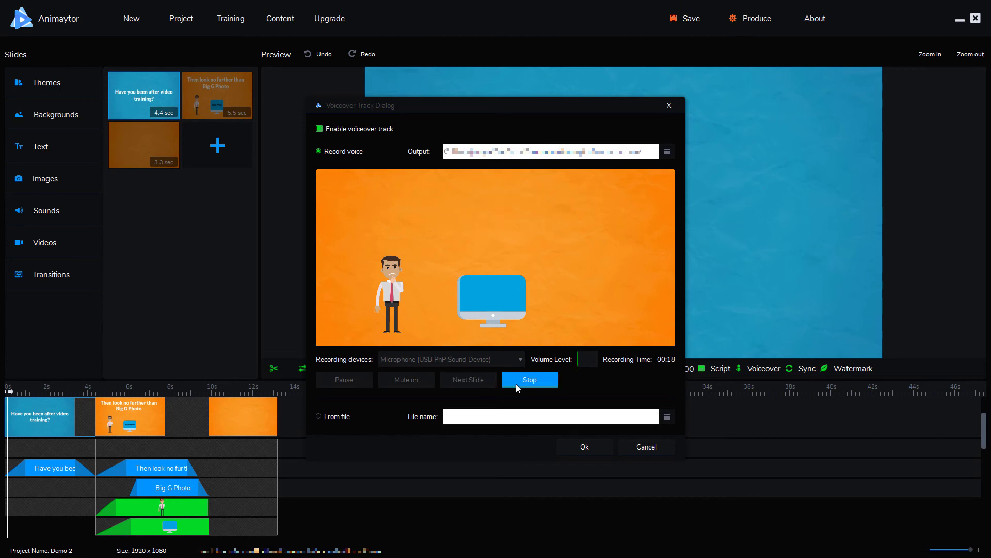
{"action": "left_click", "coordinate": [519, 382]}
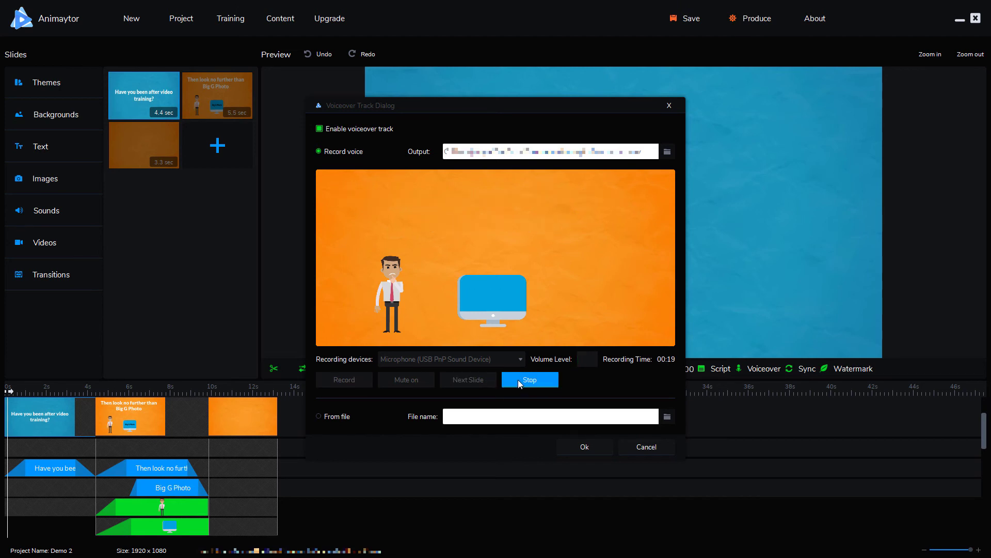
{"action": "left_click", "coordinate": [567, 447]}
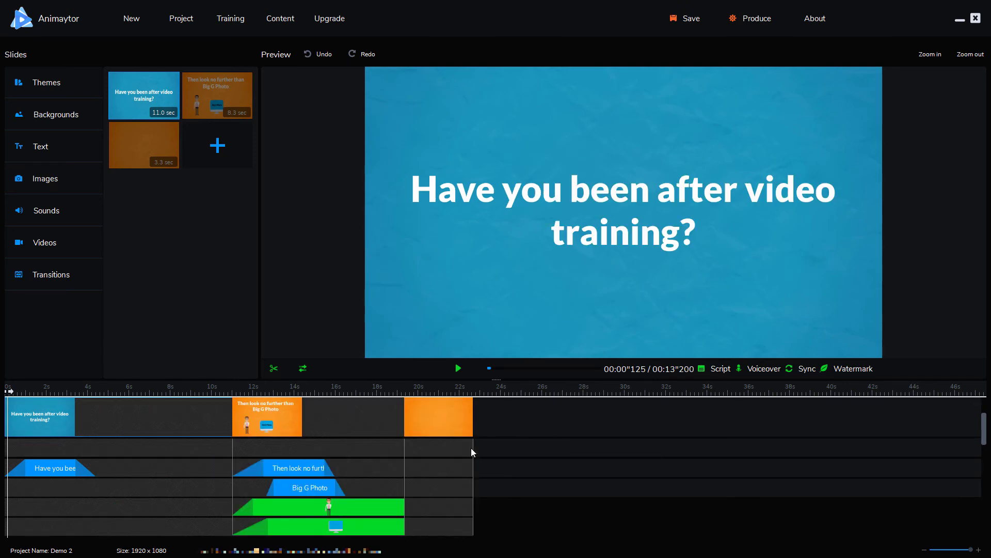
{"action": "scroll", "coordinate": [471, 448], "scroll_direction": "down", "scroll_amount": 3}
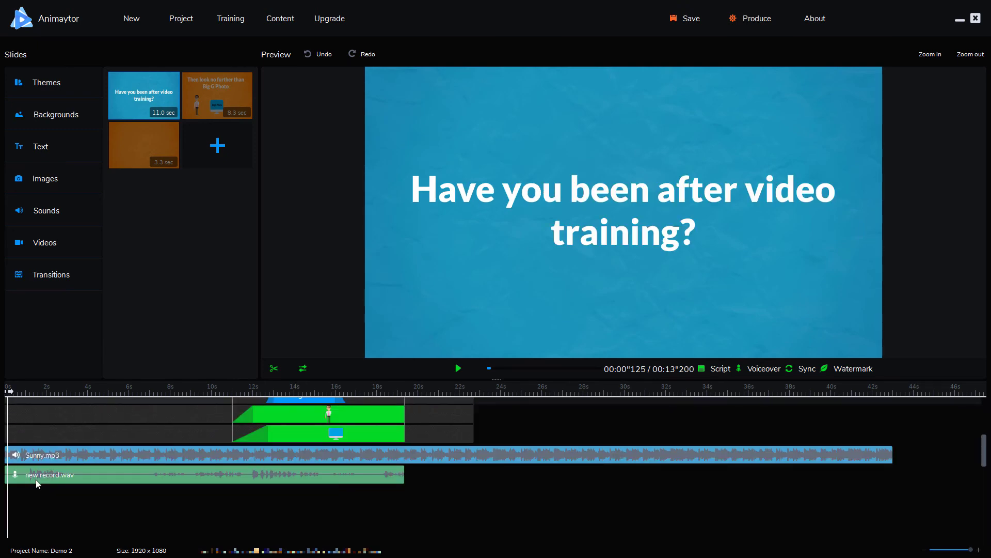
{"action": "scroll", "coordinate": [123, 480], "scroll_direction": "up", "scroll_amount": 2}
{"action": "scroll", "coordinate": [107, 478], "scroll_direction": "down", "scroll_amount": 2}
{"action": "scroll", "coordinate": [76, 472], "scroll_direction": "up", "scroll_amount": 3}
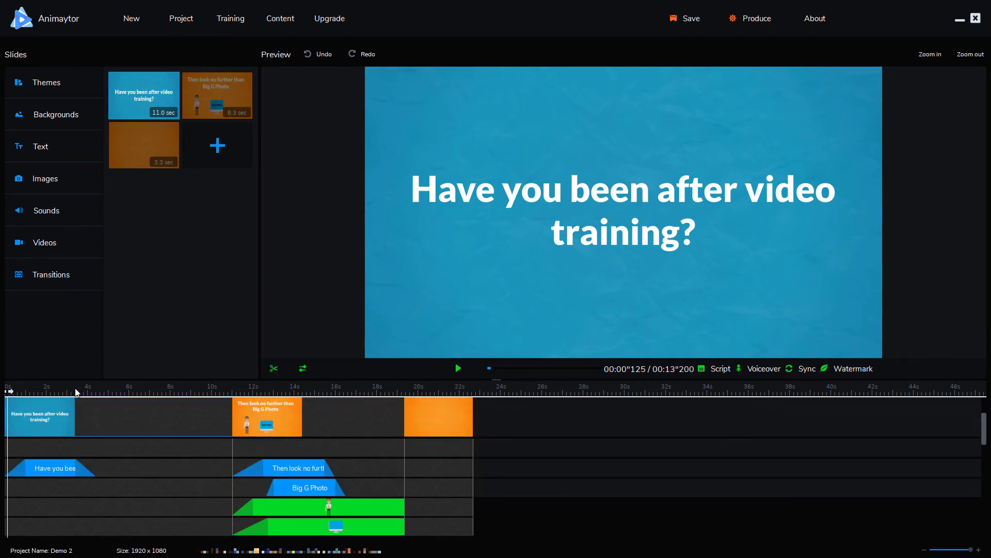
{"action": "scroll", "coordinate": [68, 469], "scroll_direction": "down", "scroll_amount": 2}
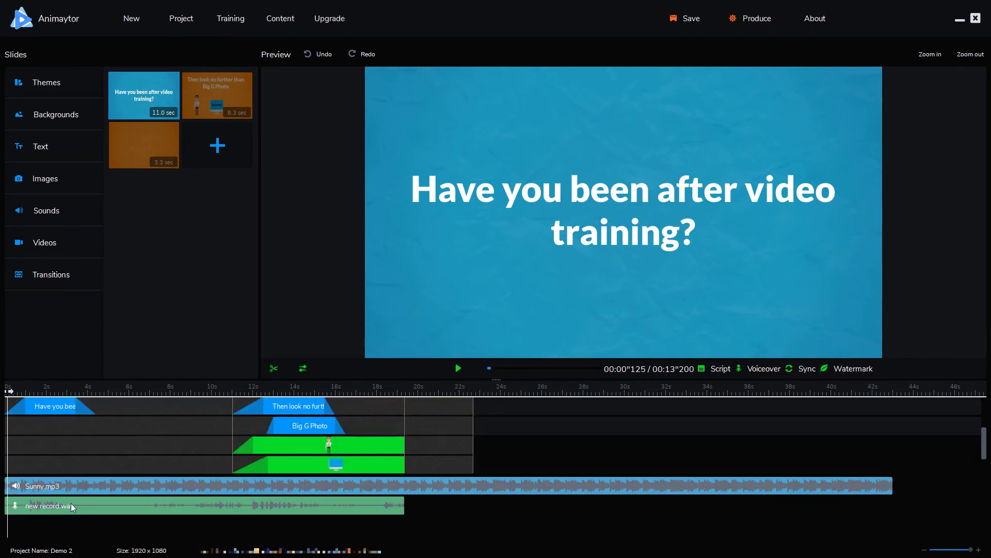
{"action": "scroll", "coordinate": [163, 463], "scroll_direction": "up", "scroll_amount": 2}
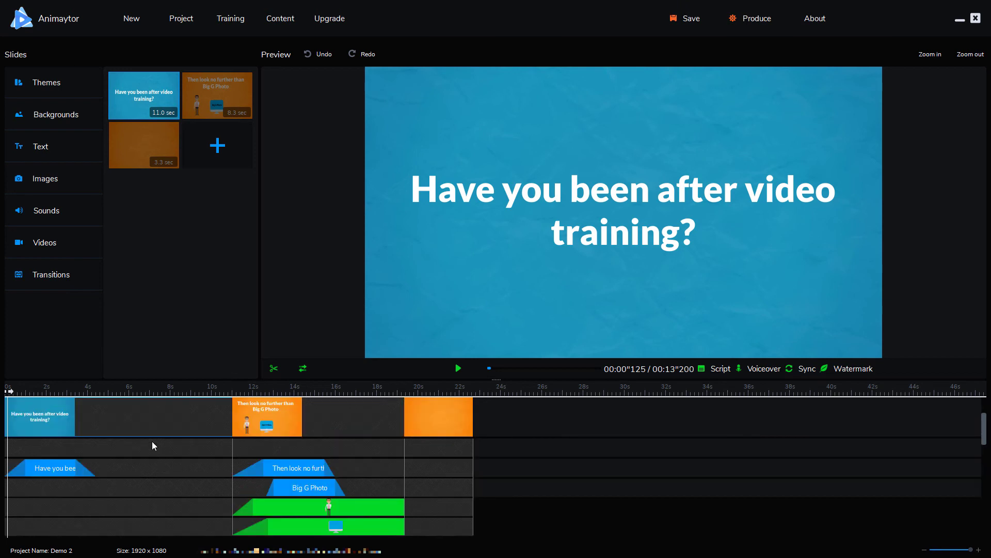
{"action": "scroll", "coordinate": [228, 426], "scroll_direction": "down", "scroll_amount": 4}
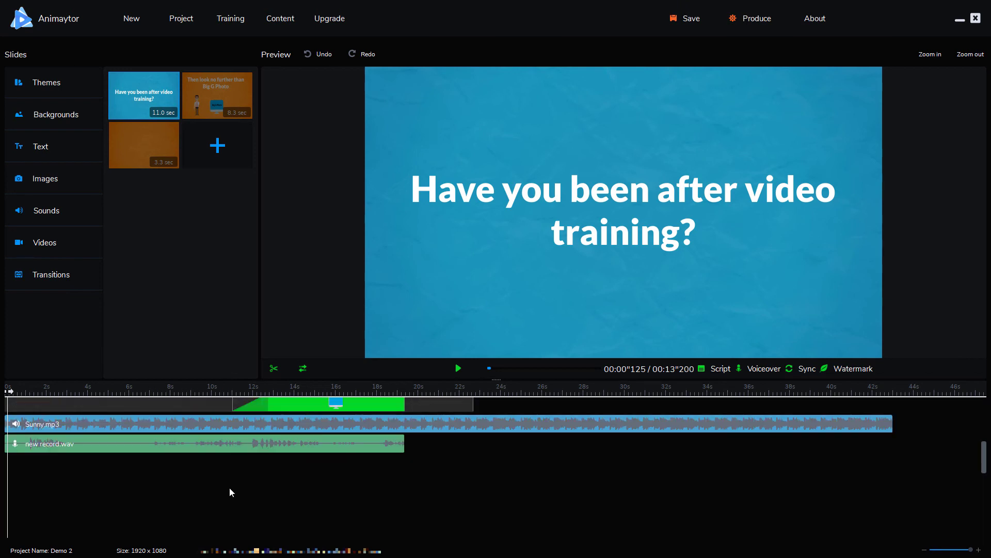
{"action": "scroll", "coordinate": [229, 487], "scroll_direction": "up", "scroll_amount": 4}
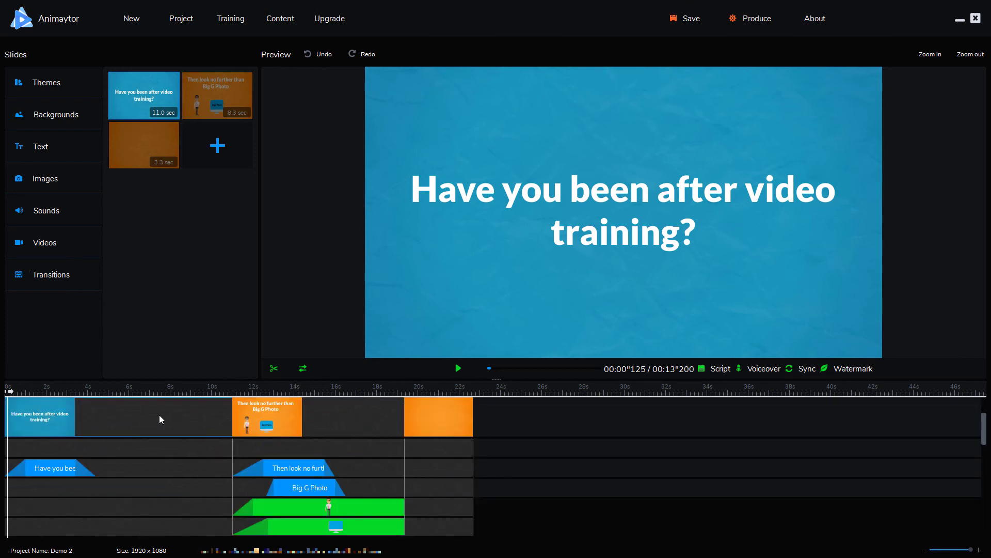
{"action": "scroll", "coordinate": [209, 444], "scroll_direction": "down", "scroll_amount": 3}
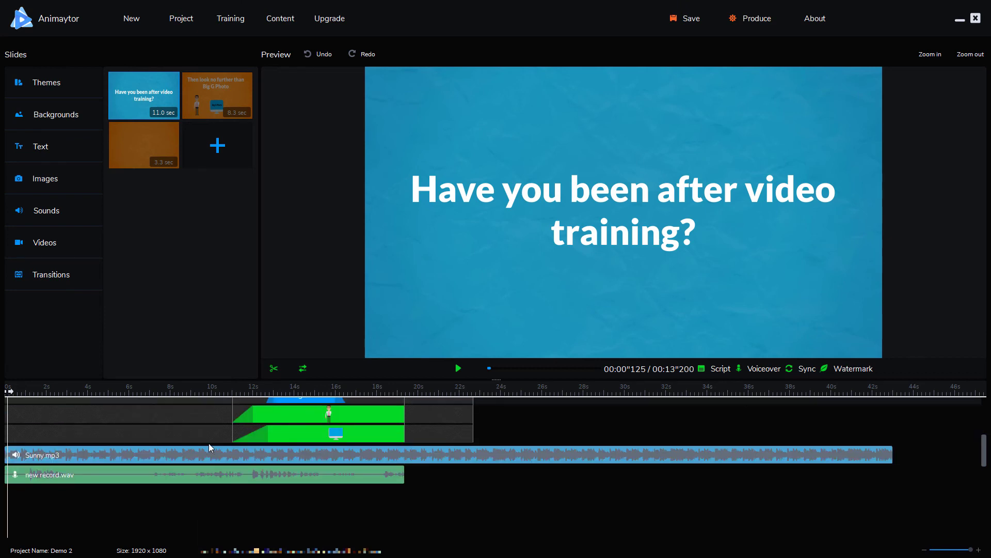
{"action": "scroll", "coordinate": [209, 448], "scroll_direction": "up", "scroll_amount": 3}
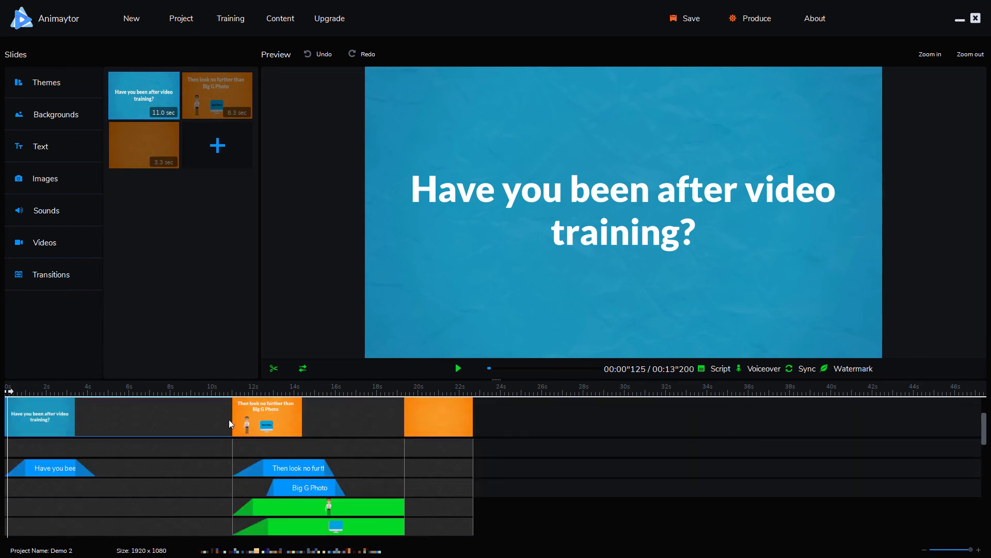
{"action": "scroll", "coordinate": [169, 465], "scroll_direction": "down", "scroll_amount": 3}
{"action": "double_click", "coordinate": [128, 445]}
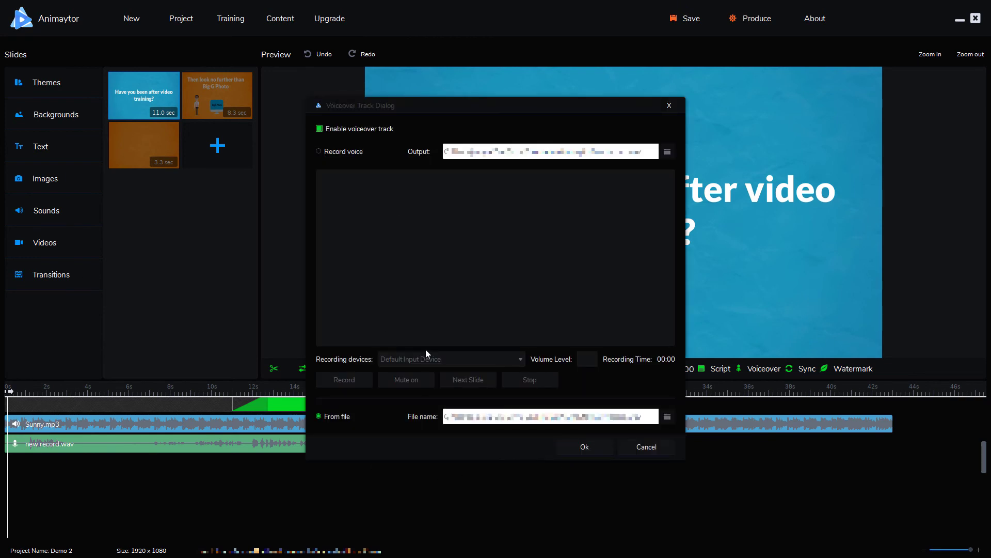
{"action": "left_click", "coordinate": [320, 129]}
{"action": "left_click", "coordinate": [320, 129]}
{"action": "left_click", "coordinate": [645, 448]}
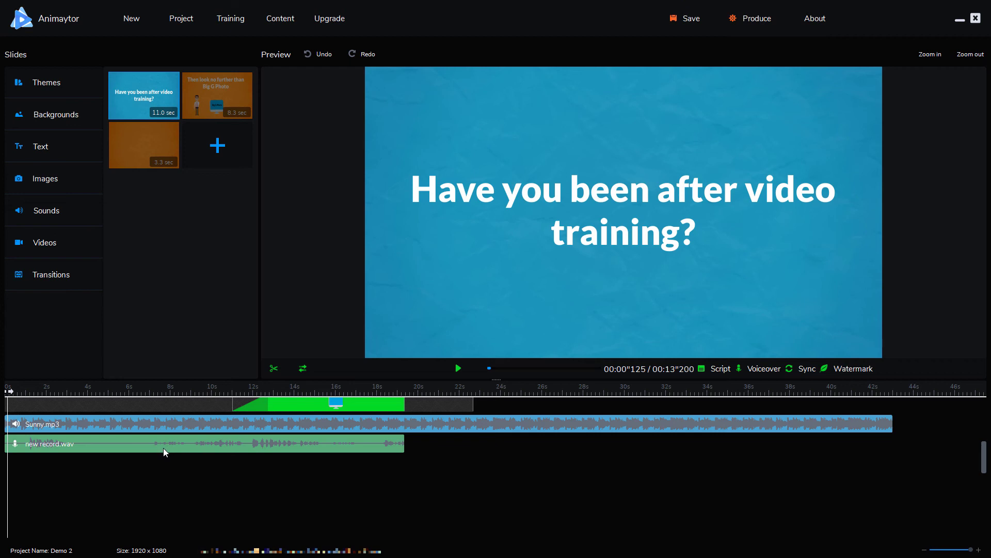
{"action": "scroll", "coordinate": [163, 452], "scroll_direction": "up", "scroll_amount": 3}
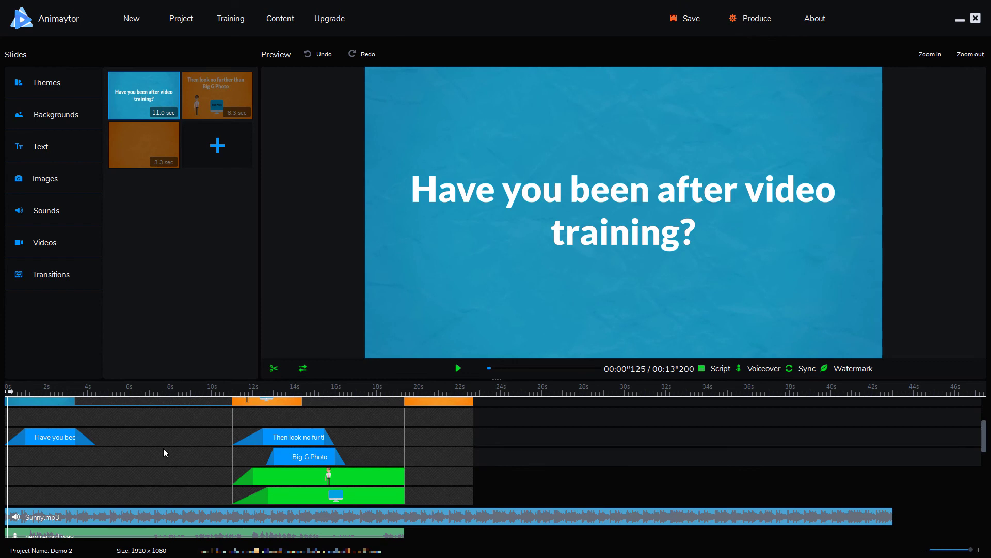
{"action": "scroll", "coordinate": [221, 499], "scroll_direction": "down", "scroll_amount": 3}
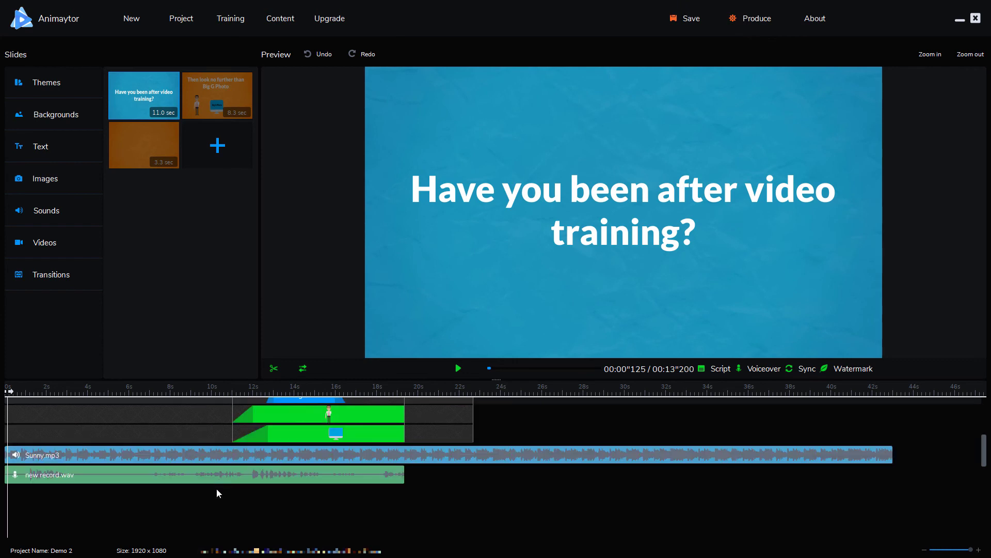
Step: Disable the voiceover track and drag the later slides left to close the gap
{"action": "double_click", "coordinate": [221, 475]}
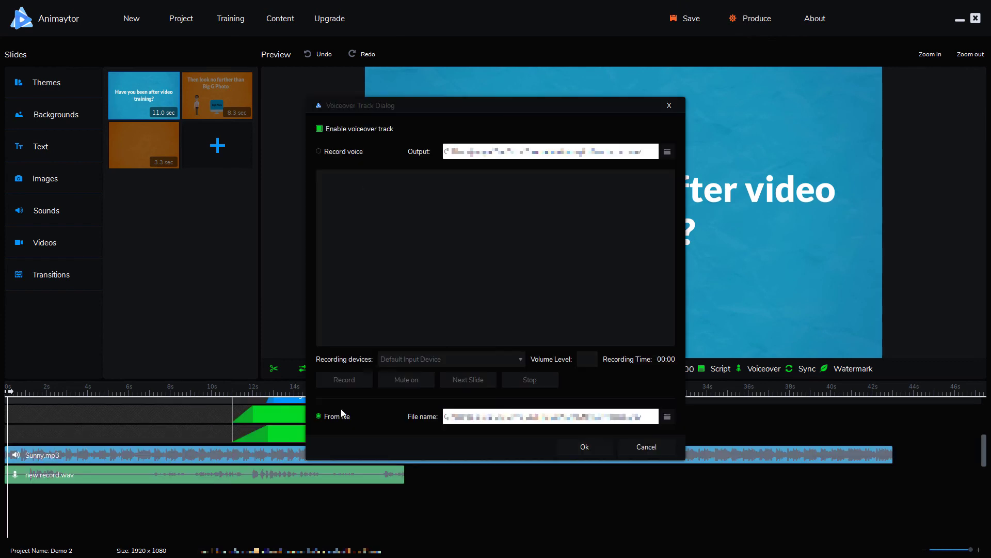
{"action": "left_click", "coordinate": [339, 129]}
{"action": "left_click", "coordinate": [577, 446]}
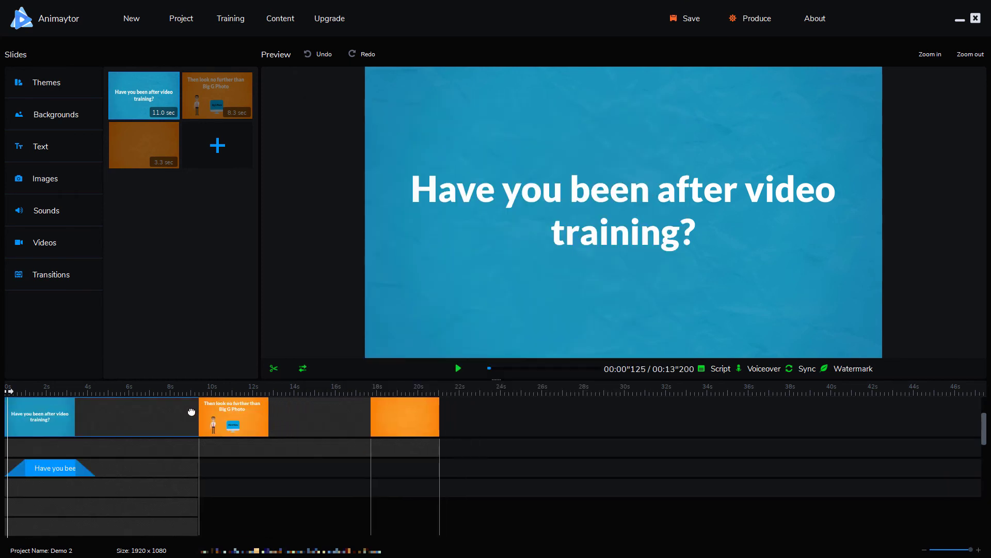
{"action": "left_click_drag", "start_coordinate": [191, 411], "coordinate": [97, 416]}
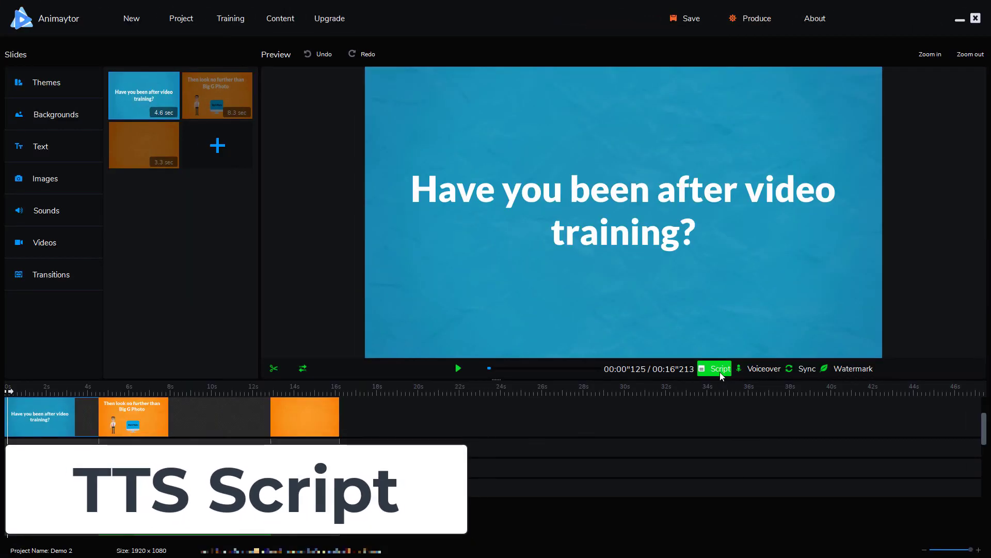
Step: Write a new script reading 'Hi How are you today. Do you like Big G Photo channel?'
{"action": "left_click", "coordinate": [721, 370]}
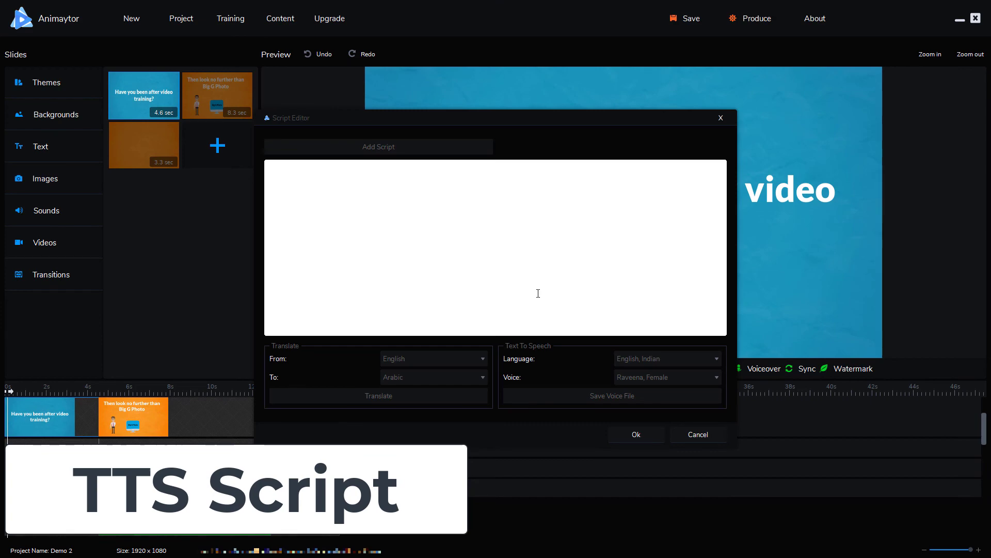
{"action": "left_click", "coordinate": [395, 147]}
{"action": "type", "text": "Hi How are"}
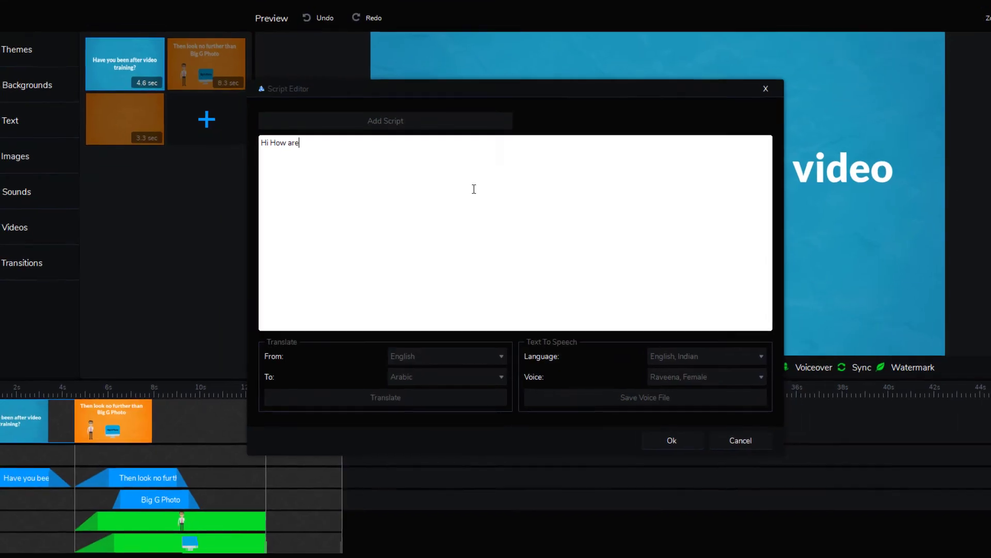
{"action": "type", "text": " you tod"}
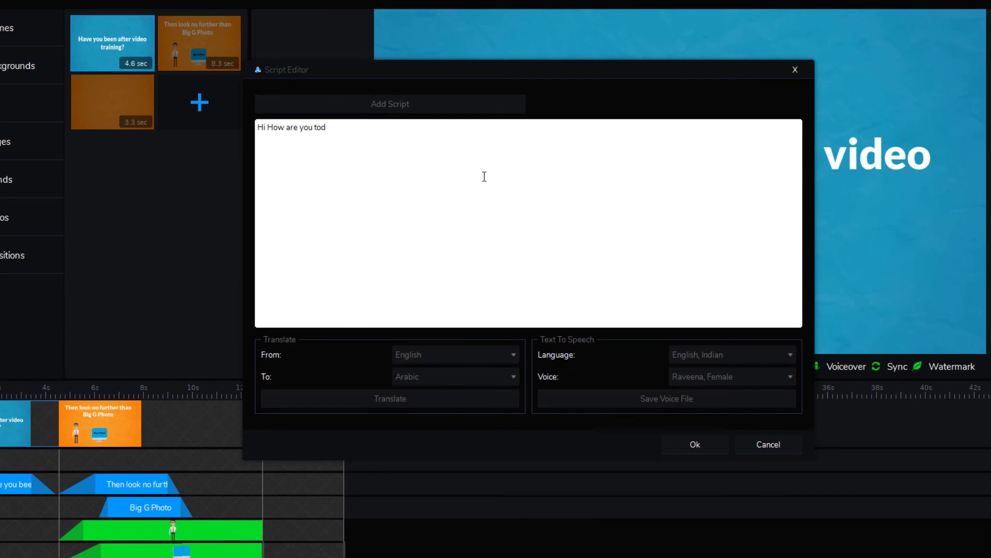
{"action": "type", "text": "ay. Do you like Big G Photo chan"}
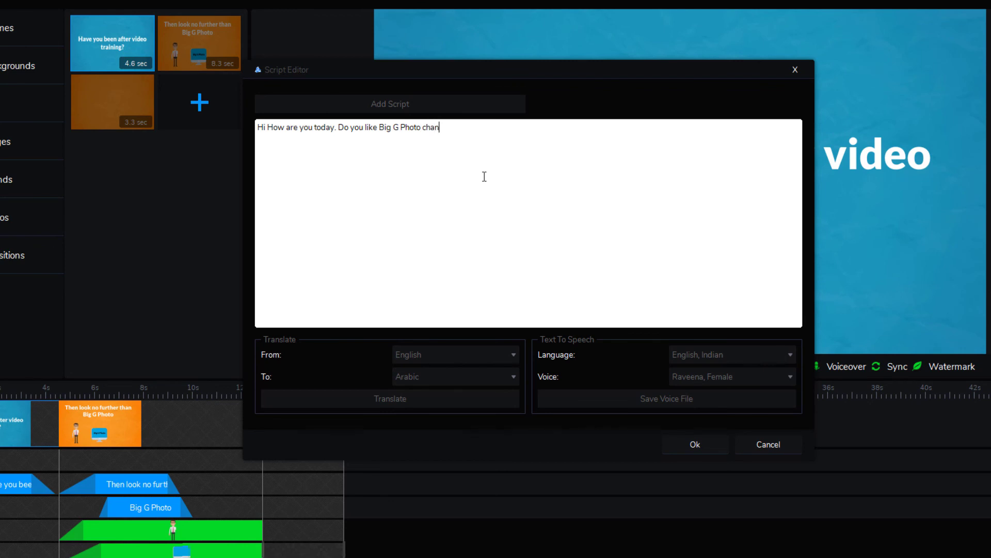
{"action": "type", "text": "nel?"}
Step: Voice the script in English, British with Brian, Male and save the audio as demo 2
{"action": "left_click", "coordinate": [725, 356]}
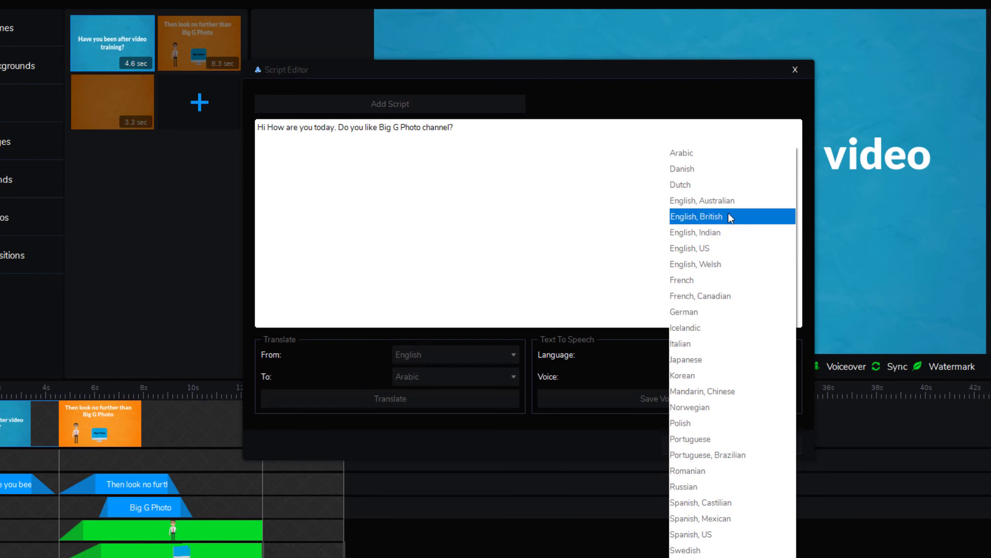
{"action": "left_click", "coordinate": [728, 215]}
{"action": "left_click", "coordinate": [732, 378]}
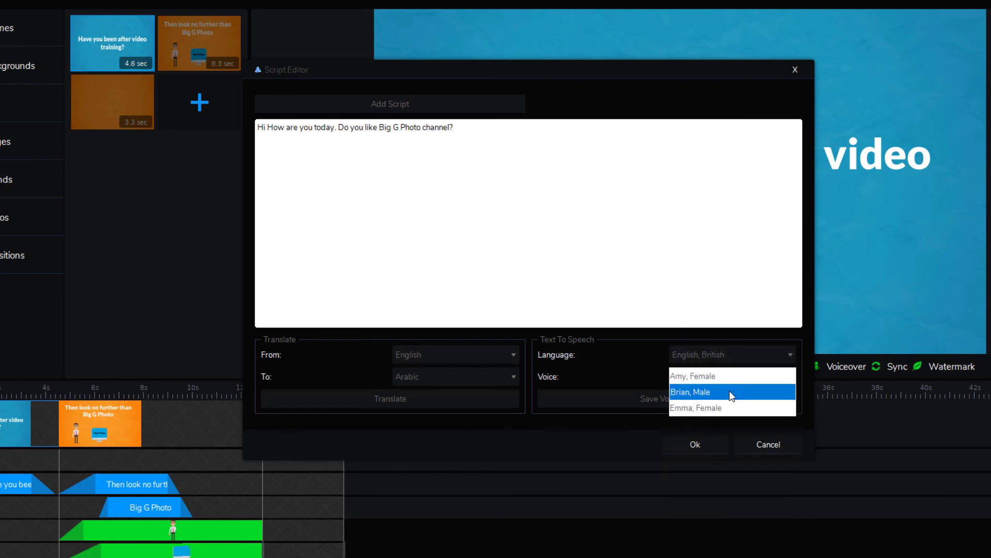
{"action": "left_click", "coordinate": [730, 393]}
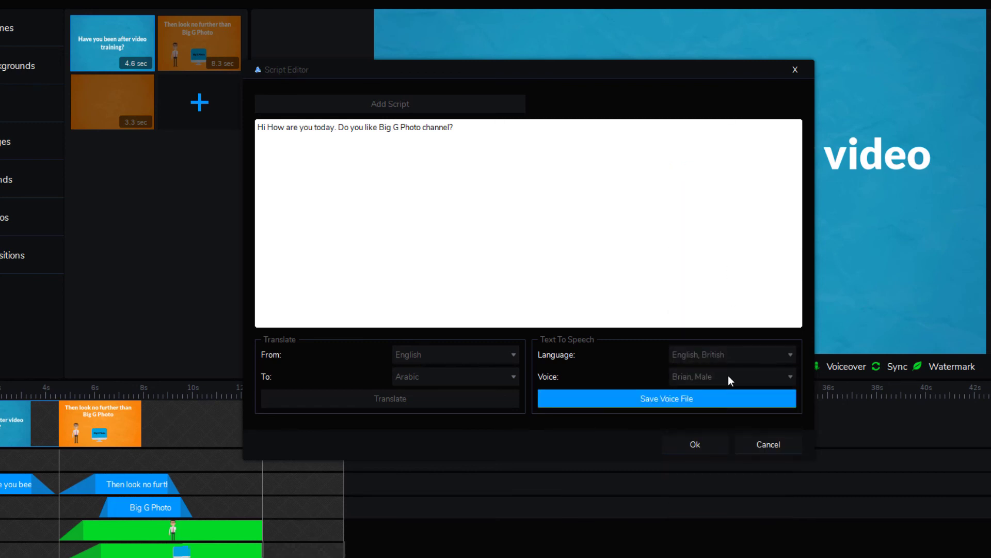
{"action": "left_click", "coordinate": [713, 401]}
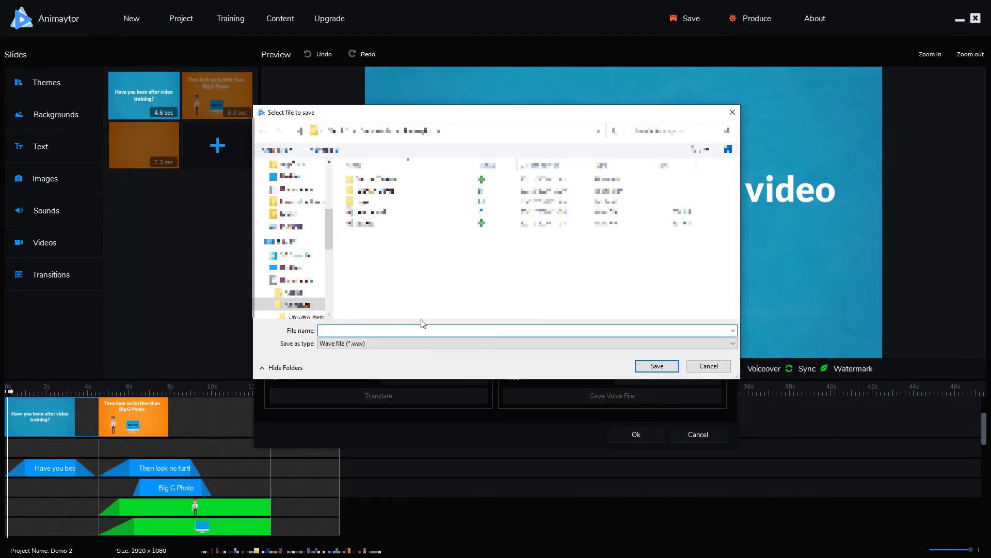
{"action": "type", "text": "demo 2"}
{"action": "left_click", "coordinate": [637, 365]}
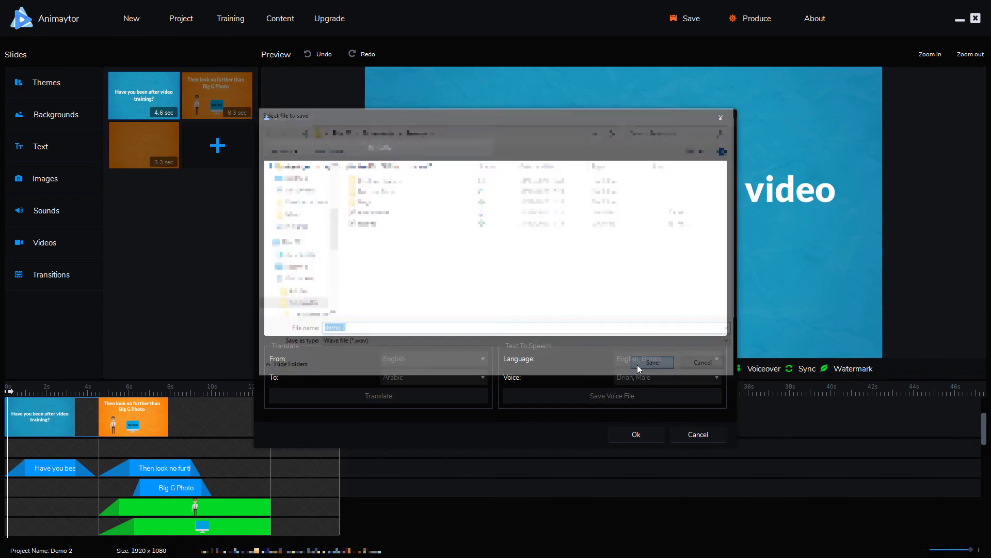
Step: Apply the script to the project, select the slide text, and play the script slide back
{"action": "left_click", "coordinate": [624, 437]}
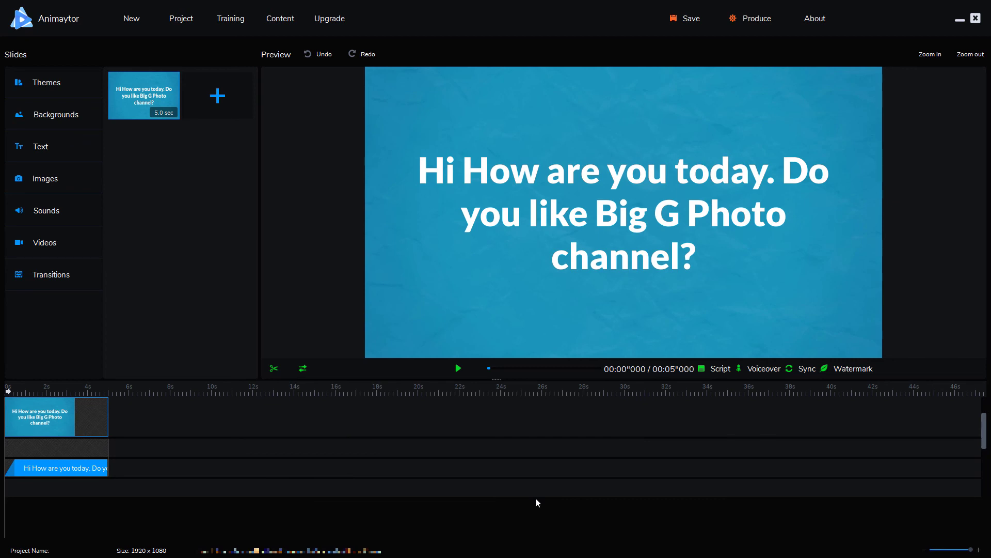
{"action": "left_click", "coordinate": [542, 219]}
{"action": "left_click", "coordinate": [465, 368]}
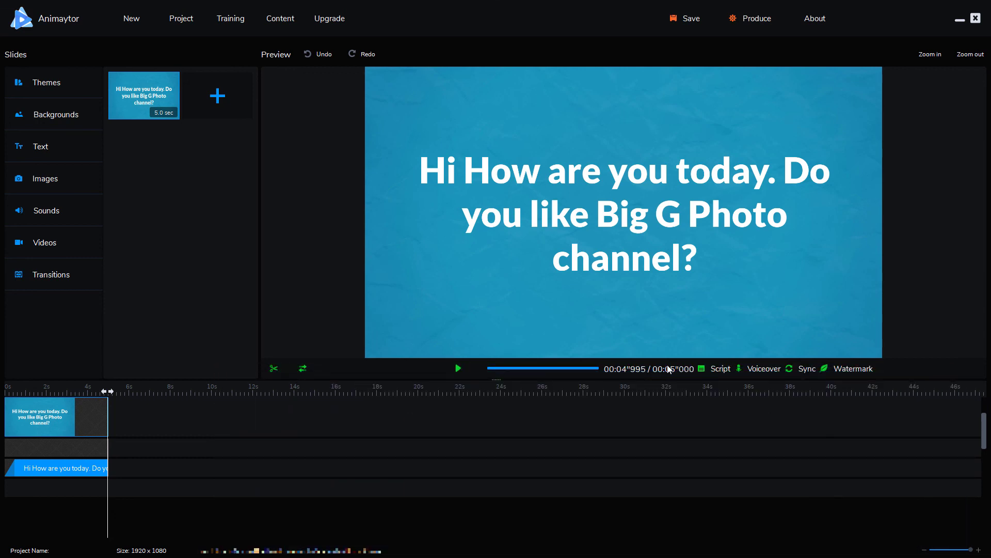
Step: Add a new slide with the red circle Asset 12100.png, dragged near the slide centre
{"action": "left_click", "coordinate": [231, 109]}
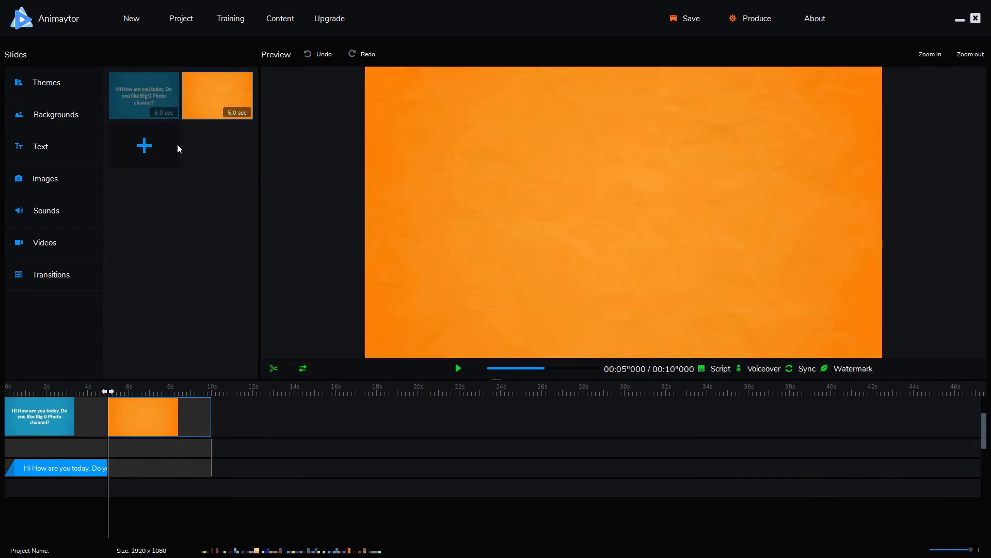
{"action": "left_click", "coordinate": [45, 180]}
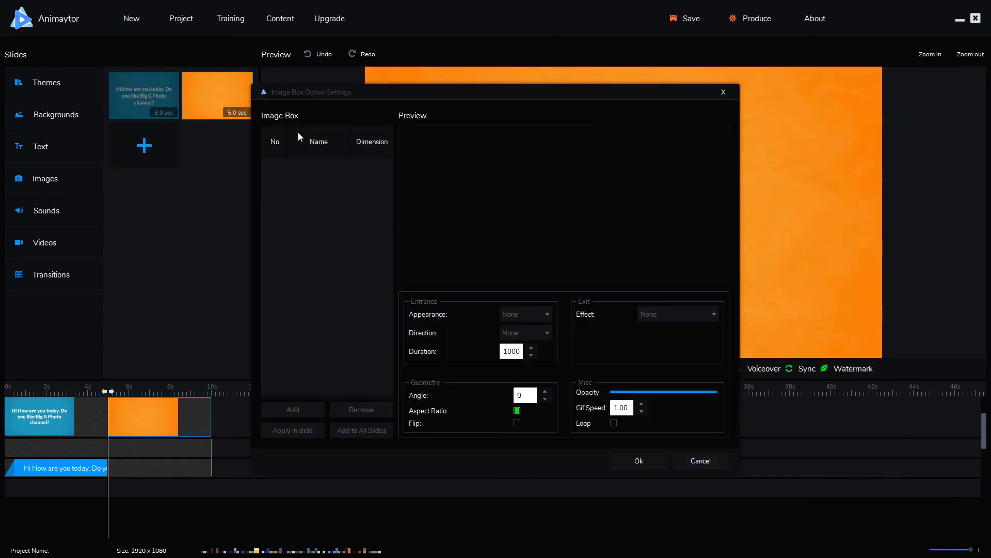
{"action": "left_click", "coordinate": [299, 405]}
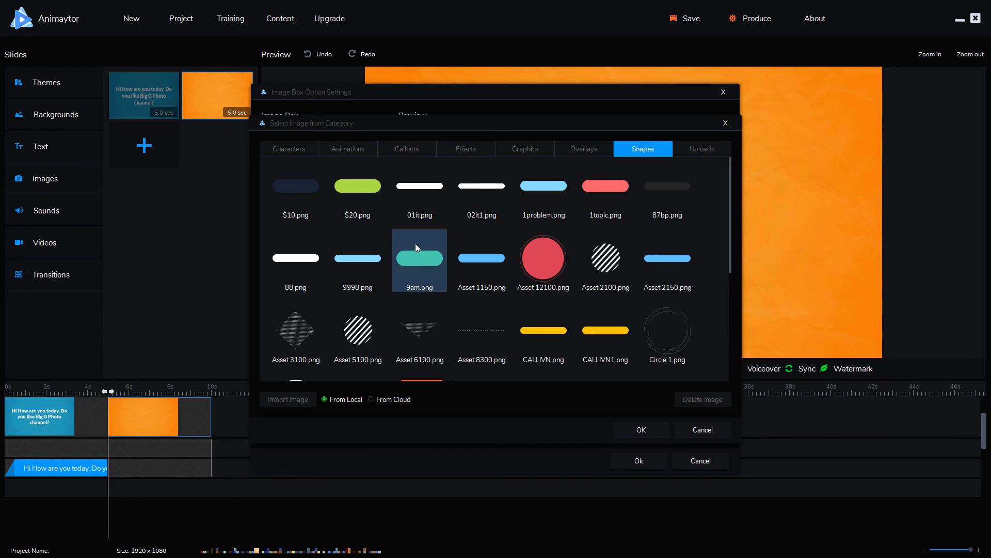
{"action": "left_click", "coordinate": [532, 260]}
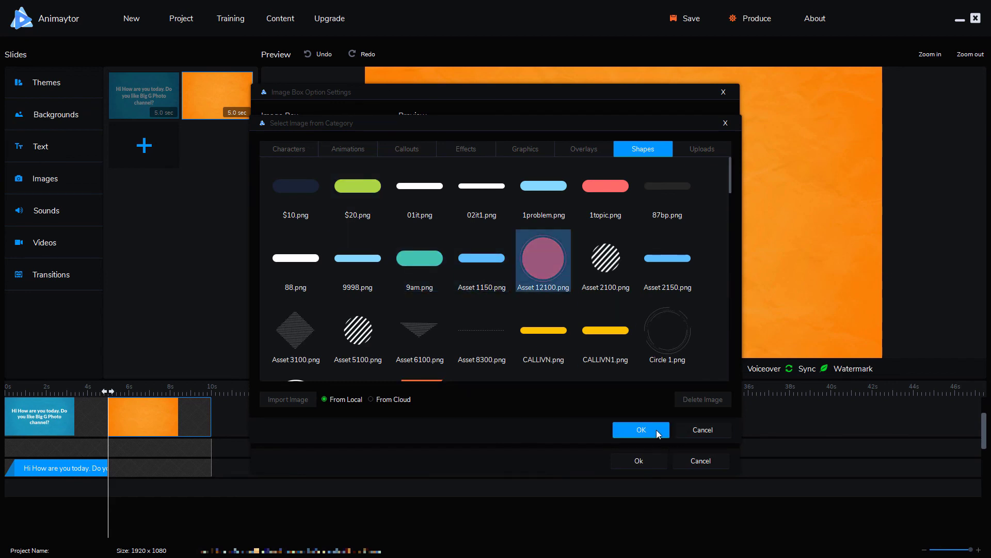
{"action": "left_click", "coordinate": [658, 433]}
{"action": "left_click", "coordinate": [641, 464]}
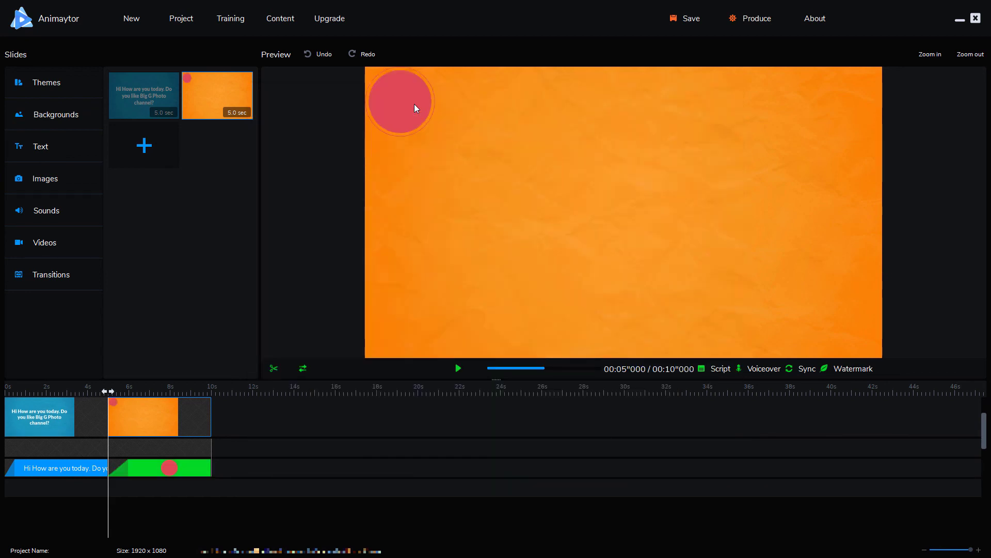
{"action": "left_click_drag", "start_coordinate": [411, 107], "coordinate": [582, 219]}
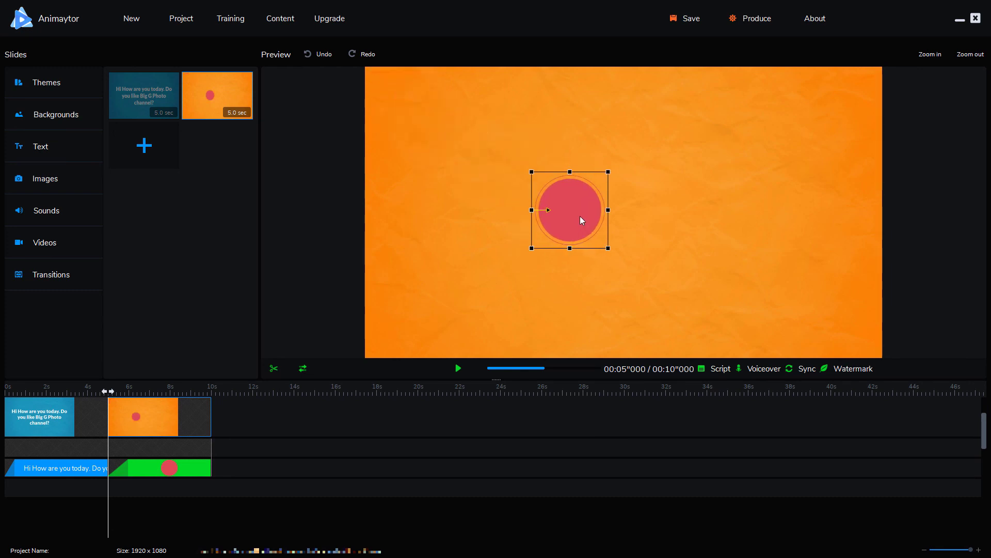